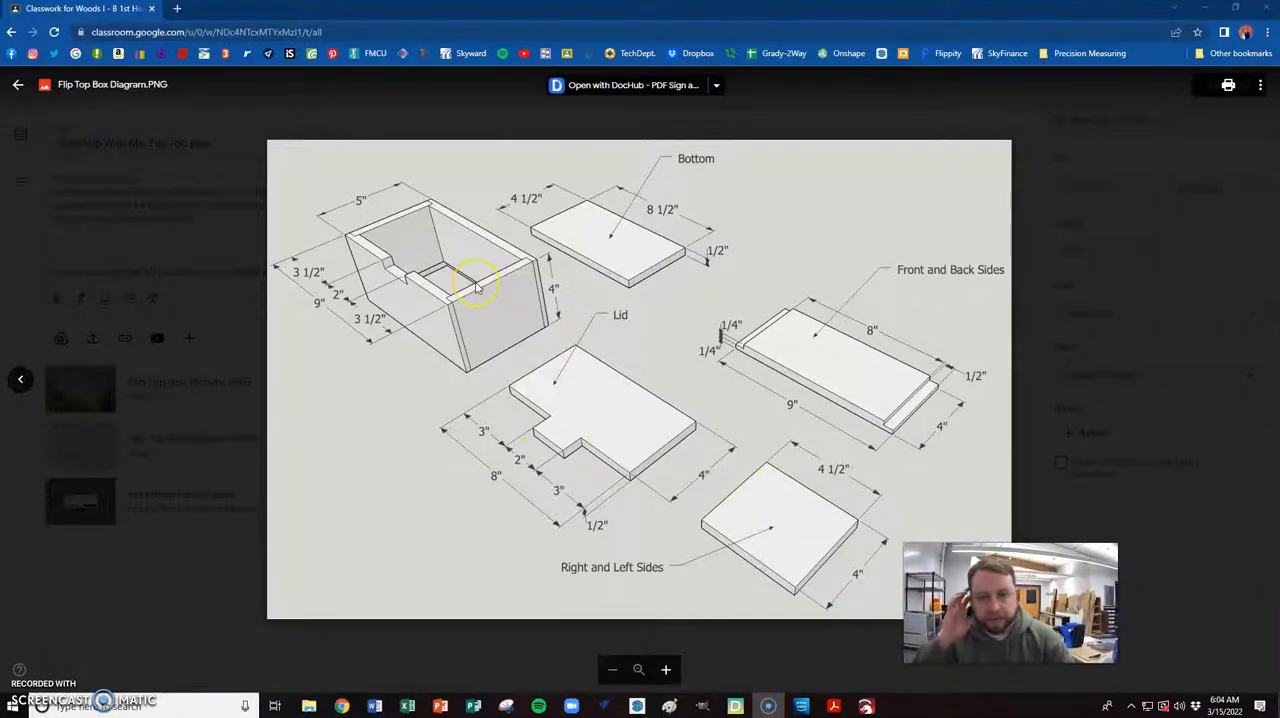
- Switch to SketchUp, open a side piece of the box for editing, and draw a midpoint-to-midpoint line lengthwise along its bottom edge face
{"action": "key", "text": "alt+Tab"}
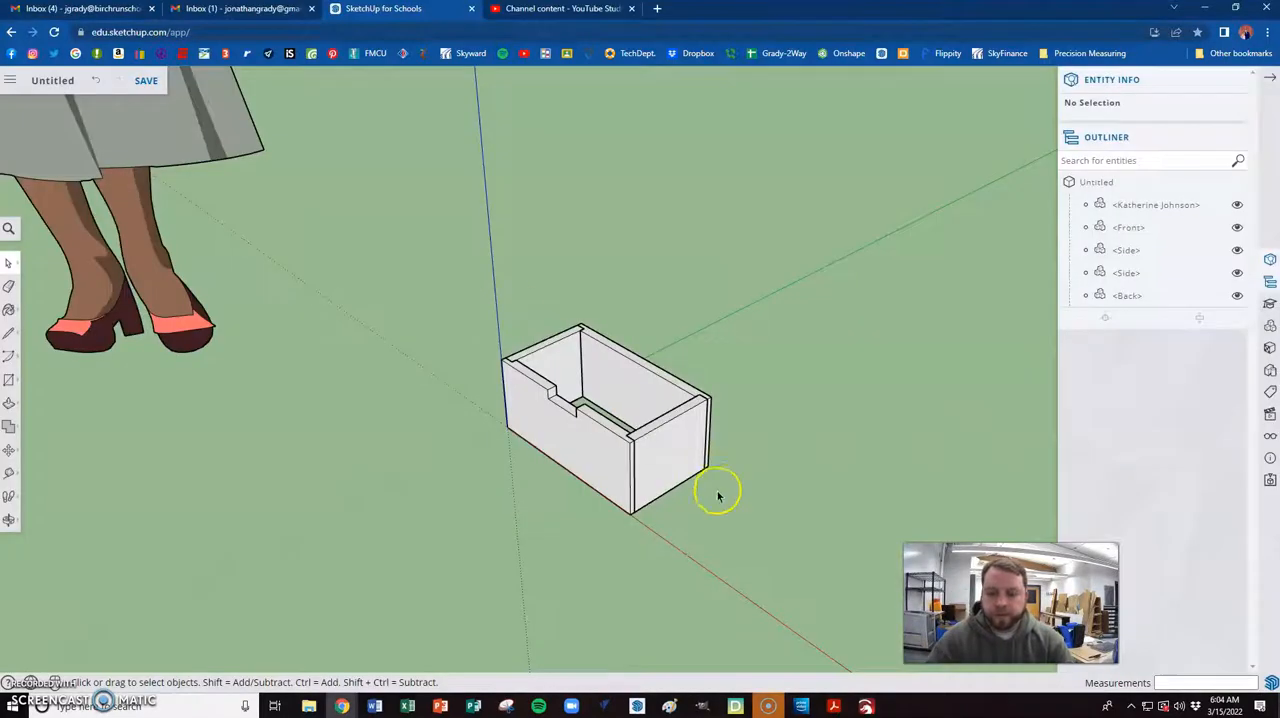
{"action": "middle_click_drag", "start_coordinate": [718, 496], "coordinate": [737, 343]}
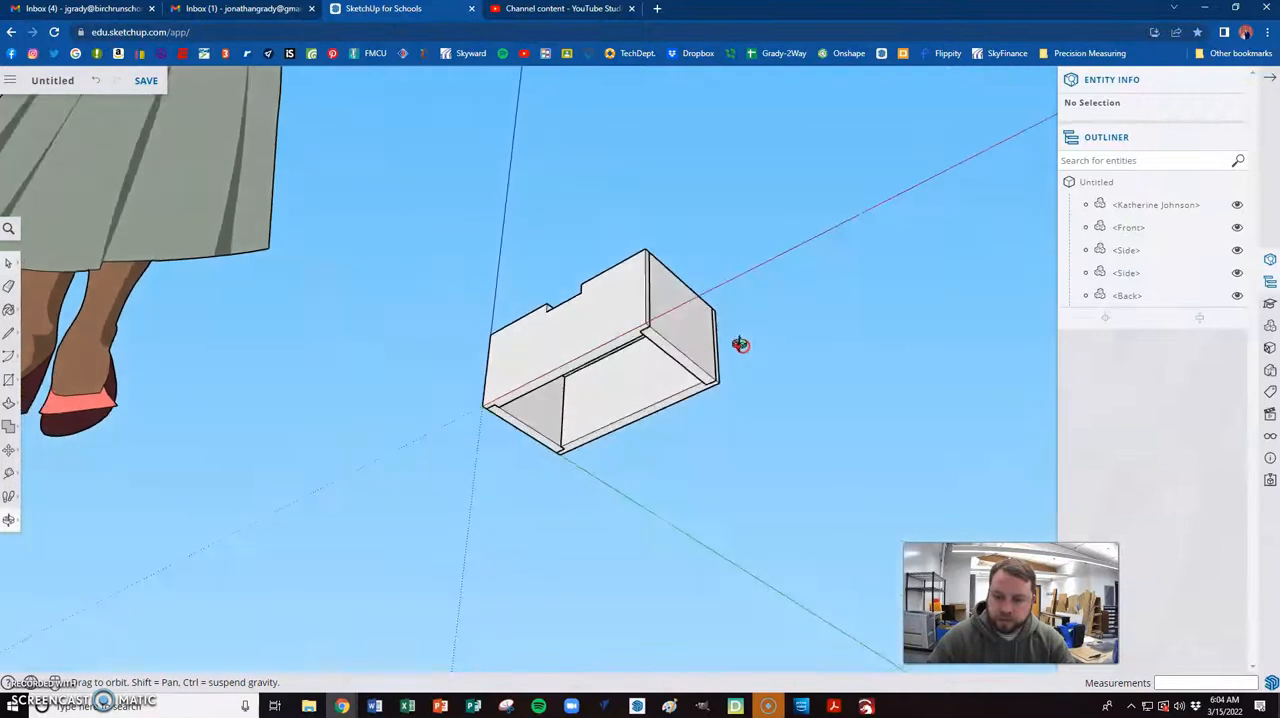
{"action": "scroll", "coordinate": [611, 437], "scroll_direction": "up", "scroll_amount": 6}
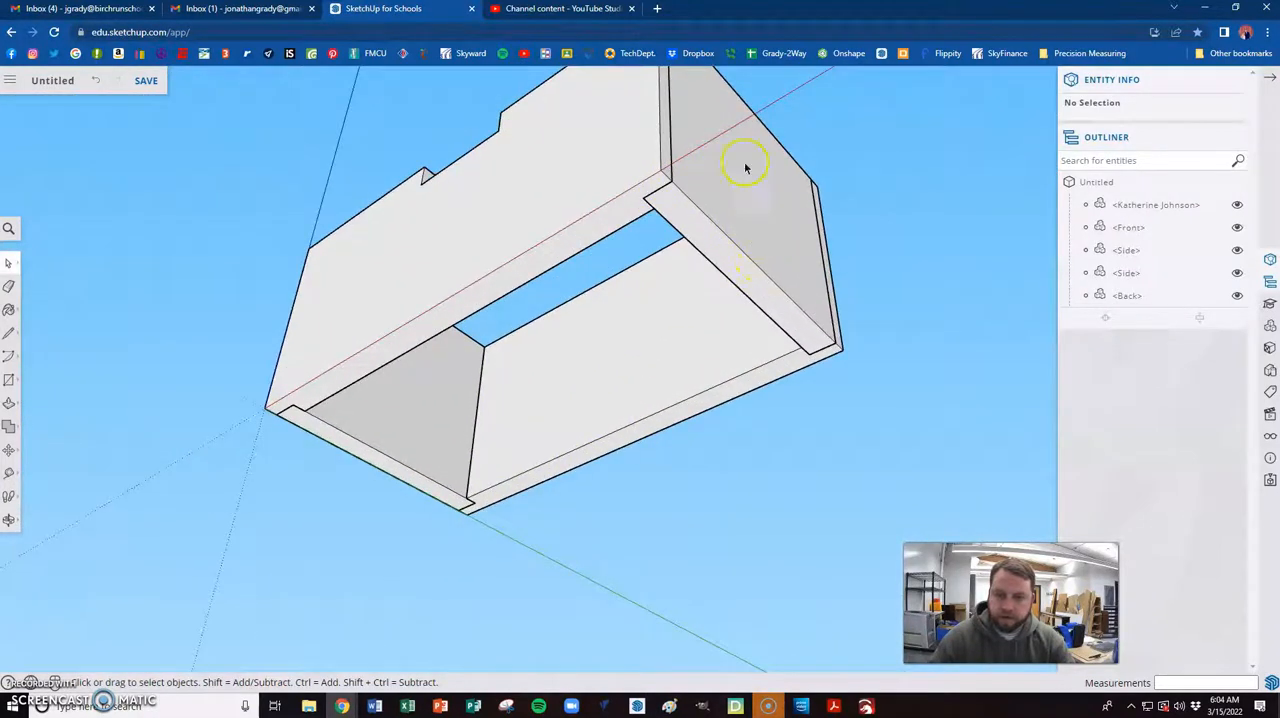
{"action": "scroll", "coordinate": [709, 171], "scroll_direction": "up", "scroll_amount": 2}
{"action": "middle_click_drag", "start_coordinate": [709, 171], "coordinate": [743, 231]}
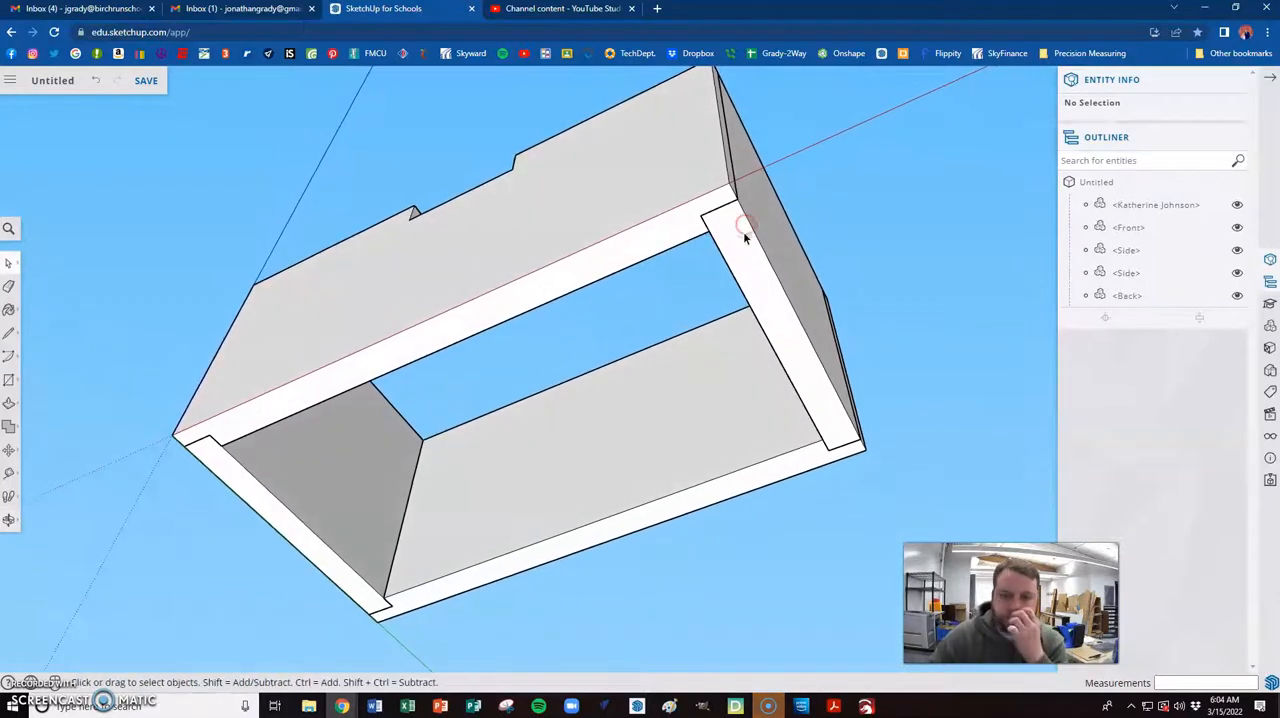
{"action": "double_click", "coordinate": [775, 296]}
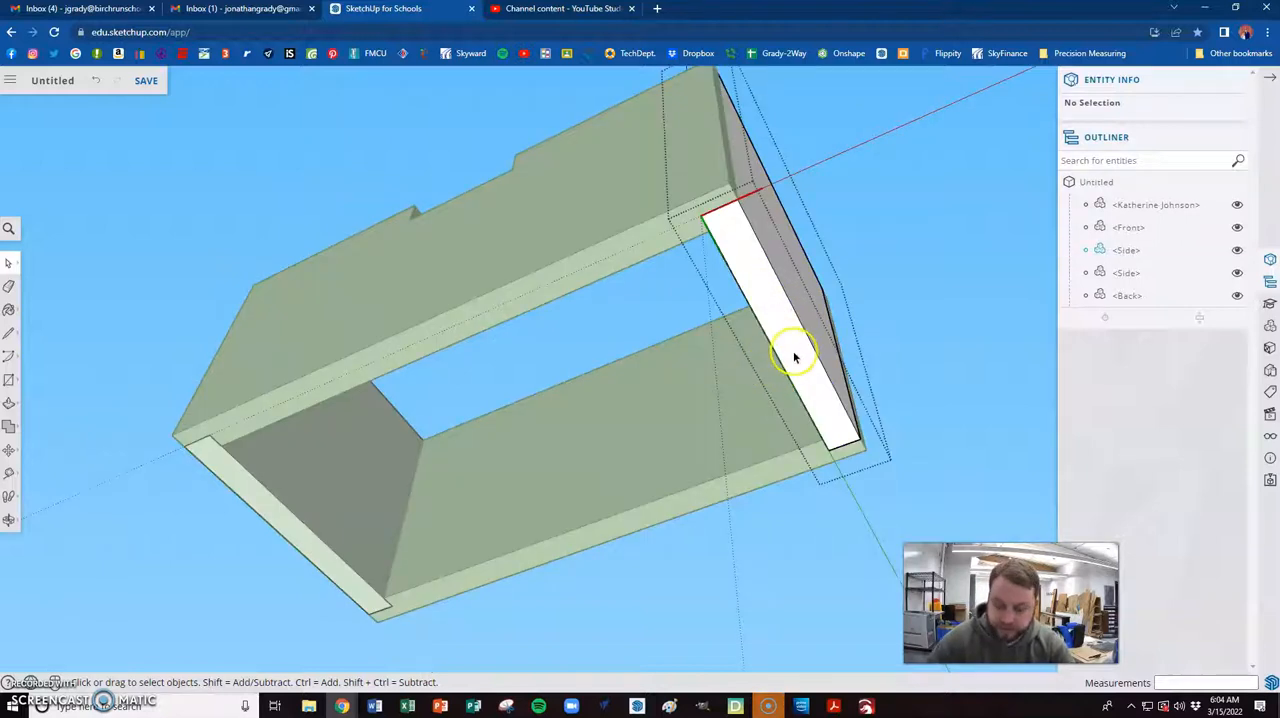
{"action": "key", "text": "l"}
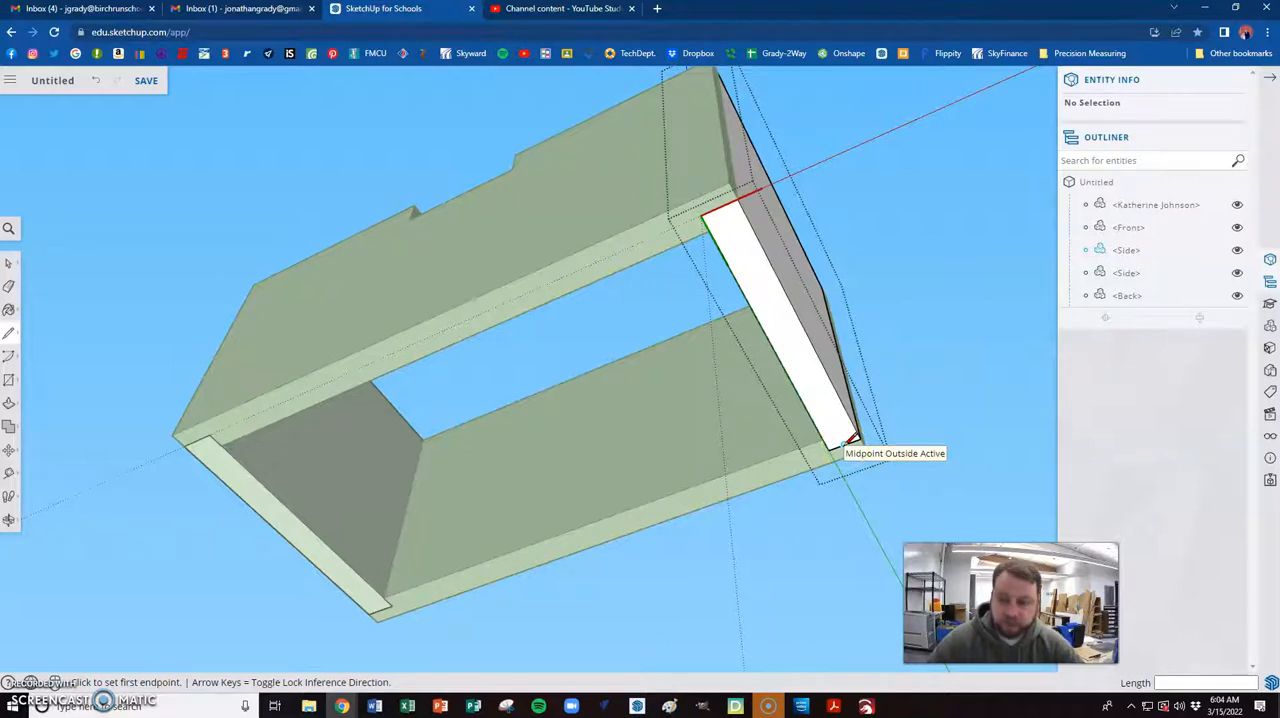
{"action": "left_click", "coordinate": [849, 439]}
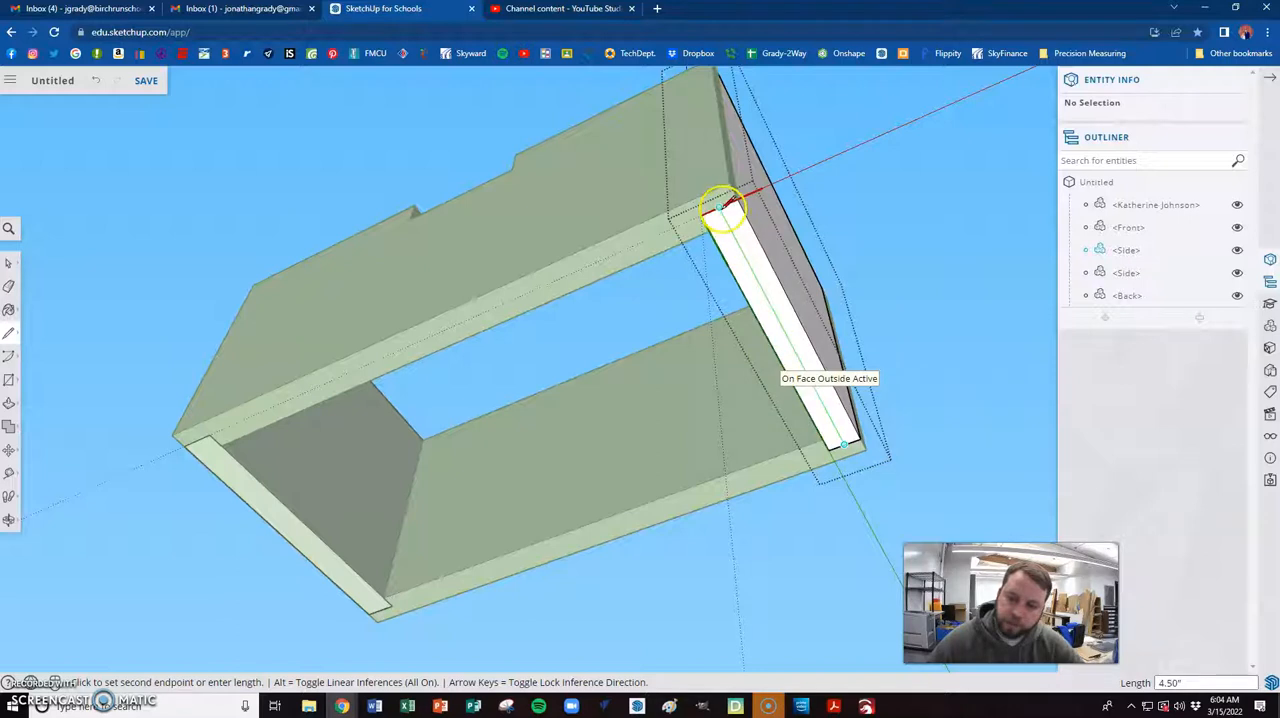
{"action": "left_click", "coordinate": [722, 207]}
- Push the inner half of the side piece's bottom edge in 0.5" to cut a rabbet, and close the component
{"action": "middle_click_drag", "start_coordinate": [680, 300], "coordinate": [986, 424]}
{"action": "scroll", "coordinate": [540, 411], "scroll_direction": "down", "scroll_amount": 4}
{"action": "middle_click_drag", "start_coordinate": [540, 411], "coordinate": [665, 428]}
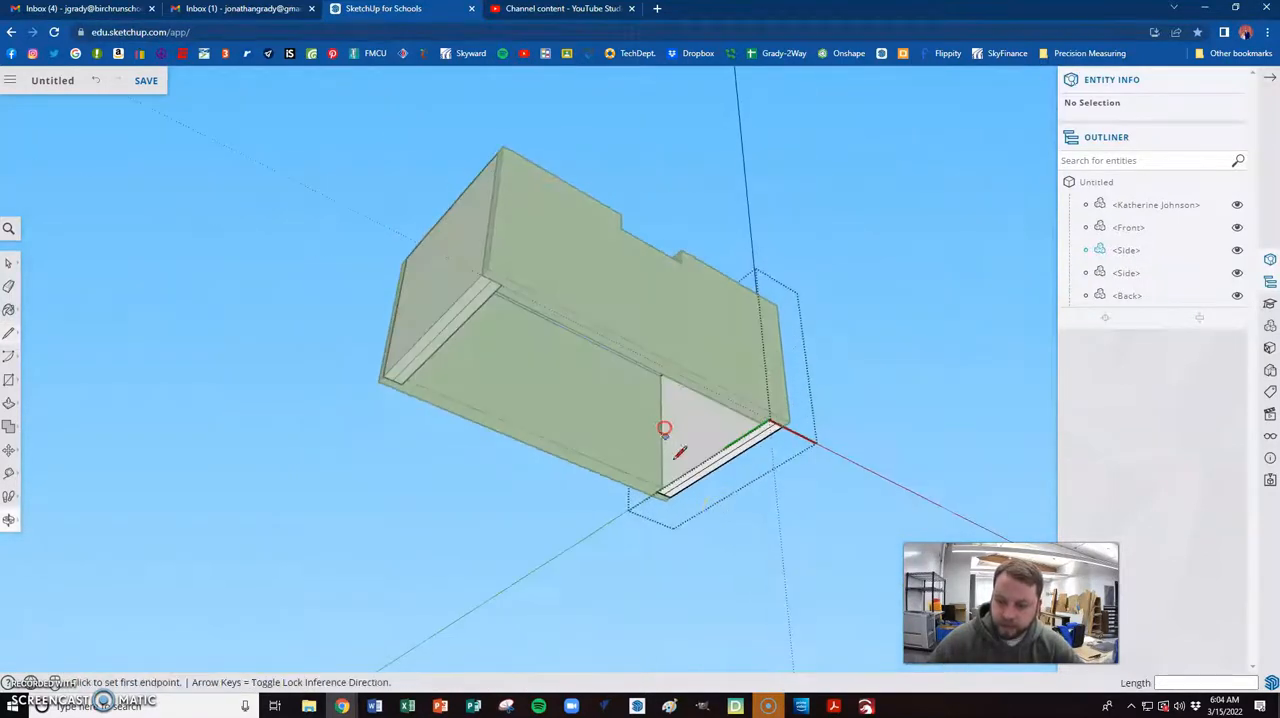
{"action": "scroll", "coordinate": [722, 503], "scroll_direction": "up", "scroll_amount": 1}
{"action": "scroll", "coordinate": [722, 503], "scroll_direction": "up", "scroll_amount": 4}
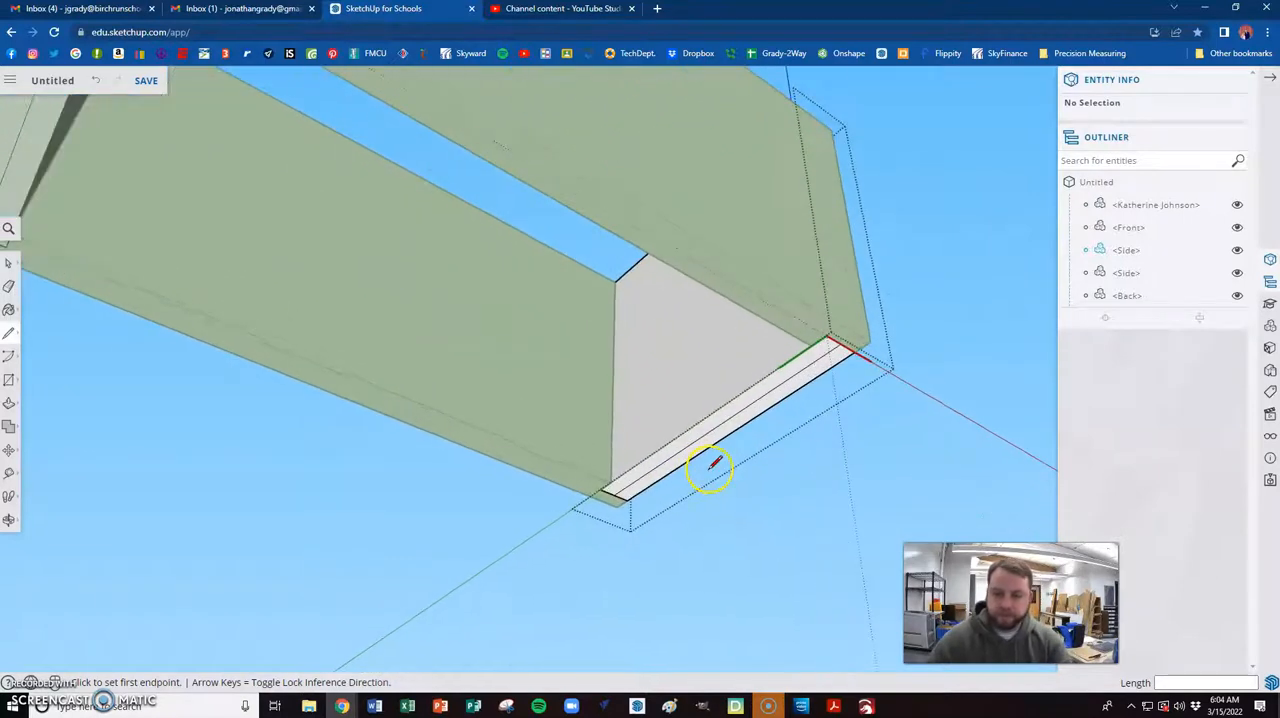
{"action": "key", "text": "p"}
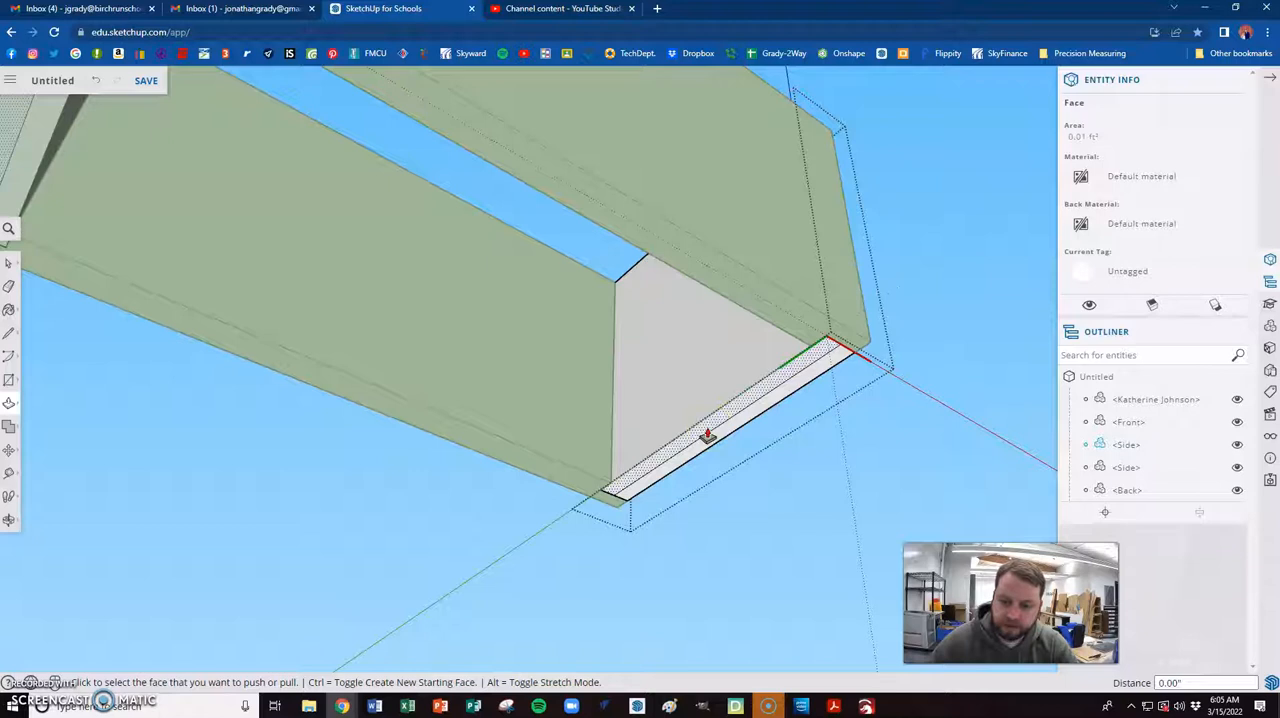
{"action": "left_click", "coordinate": [707, 435]}
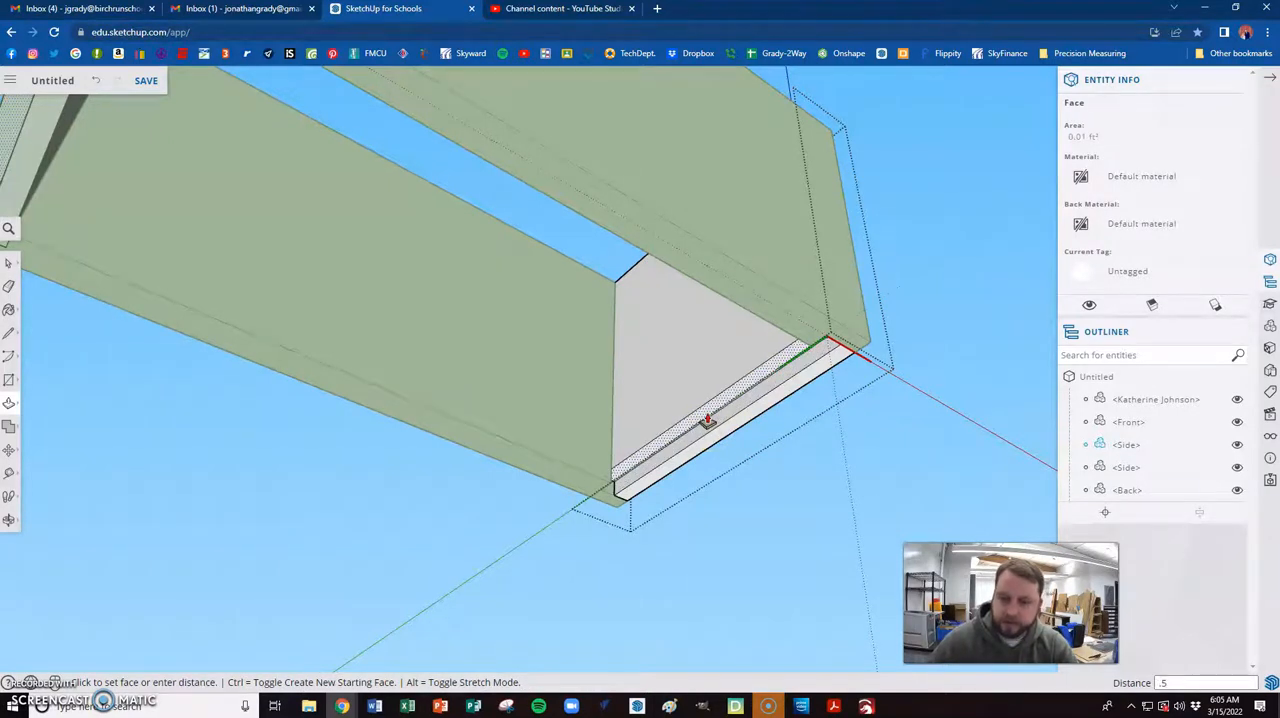
{"action": "key", "text": "Return"}
{"action": "middle_click_drag", "start_coordinate": [703, 420], "coordinate": [708, 428]}
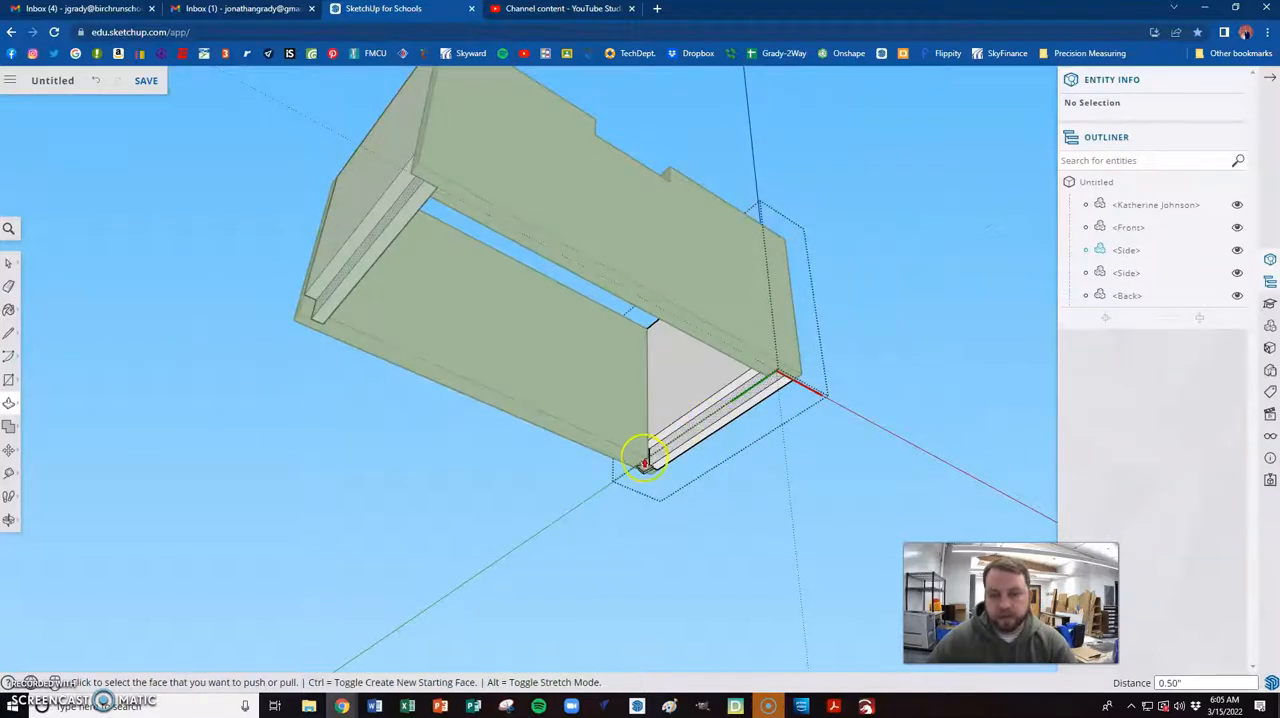
{"action": "key", "text": "space"}
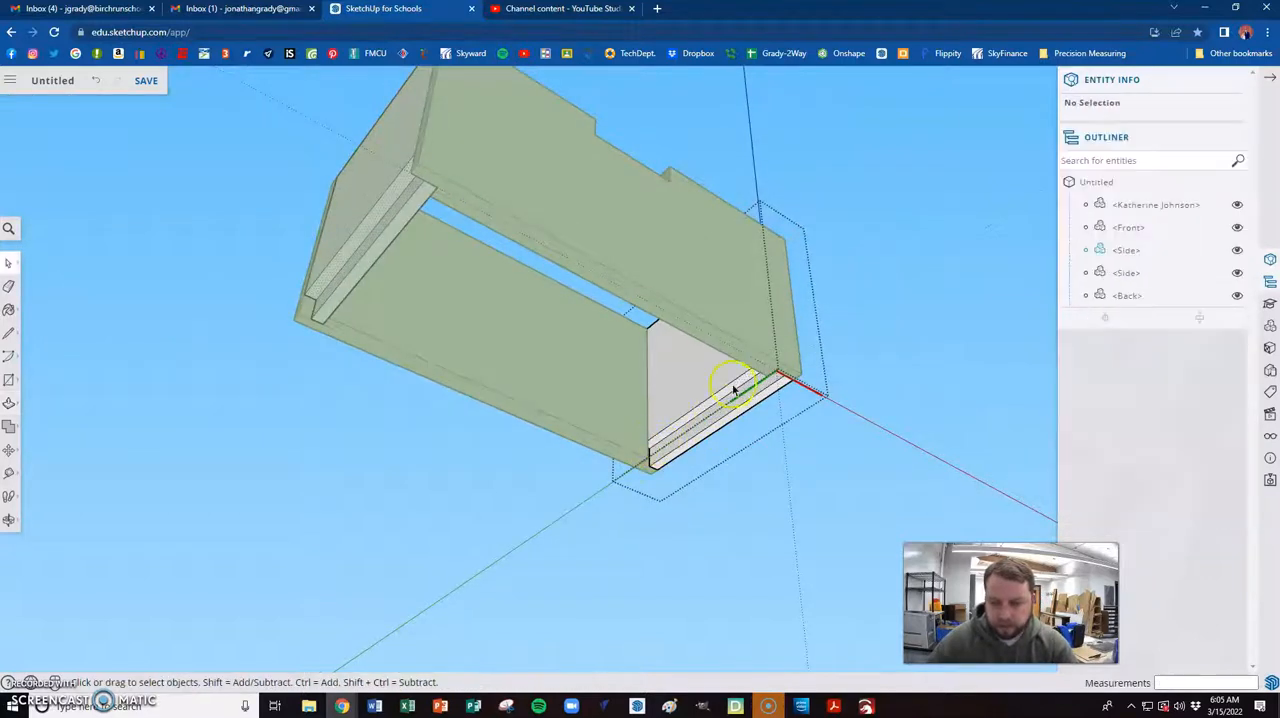
{"action": "left_click", "coordinate": [814, 483]}
{"action": "middle_click_drag", "start_coordinate": [754, 409], "coordinate": [660, 380]}
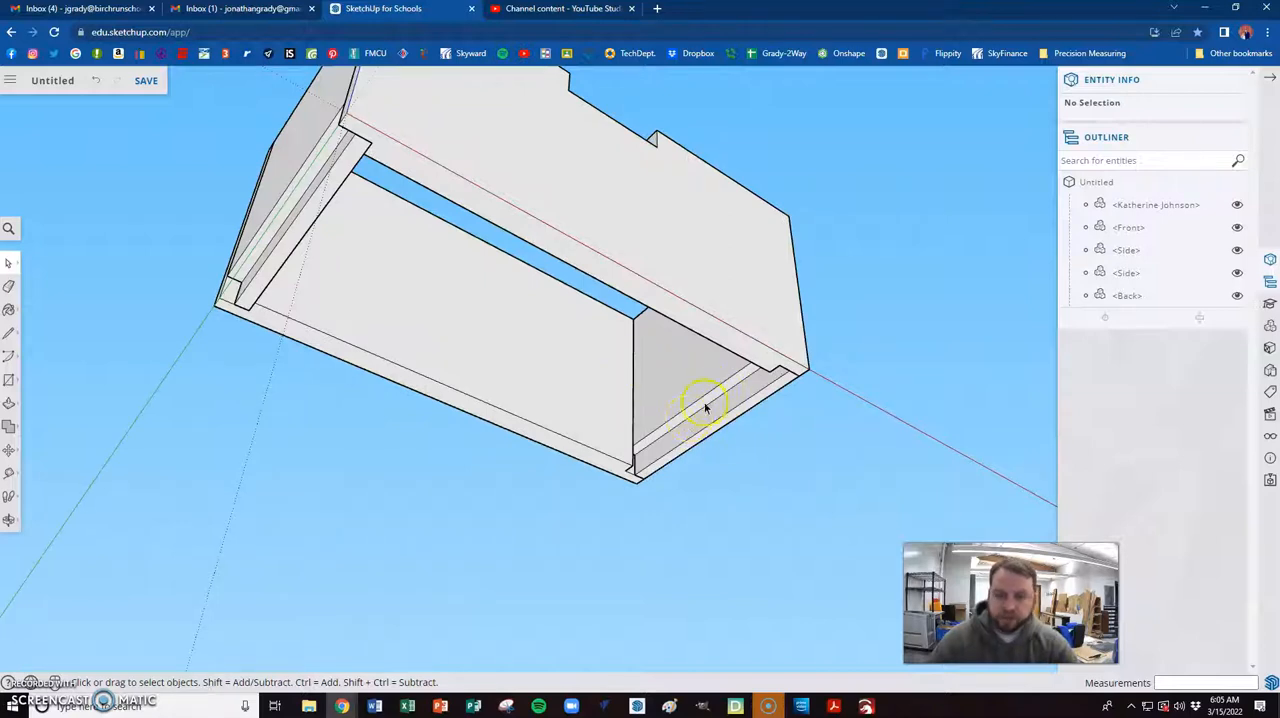
- Flip the opposite side piece along the component's red axis so its rabbet faces the inside of the box
{"action": "middle_click_drag", "start_coordinate": [661, 411], "coordinate": [353, 295]}
{"action": "scroll", "coordinate": [315, 308], "scroll_direction": "down", "scroll_amount": 1}
{"action": "scroll", "coordinate": [325, 249], "scroll_direction": "up", "scroll_amount": 4}
{"action": "left_click", "coordinate": [329, 270]}
{"action": "scroll", "coordinate": [356, 343], "scroll_direction": "down", "scroll_amount": 3}
{"action": "left_click", "coordinate": [166, 307]}
{"action": "right_click", "coordinate": [305, 288]}
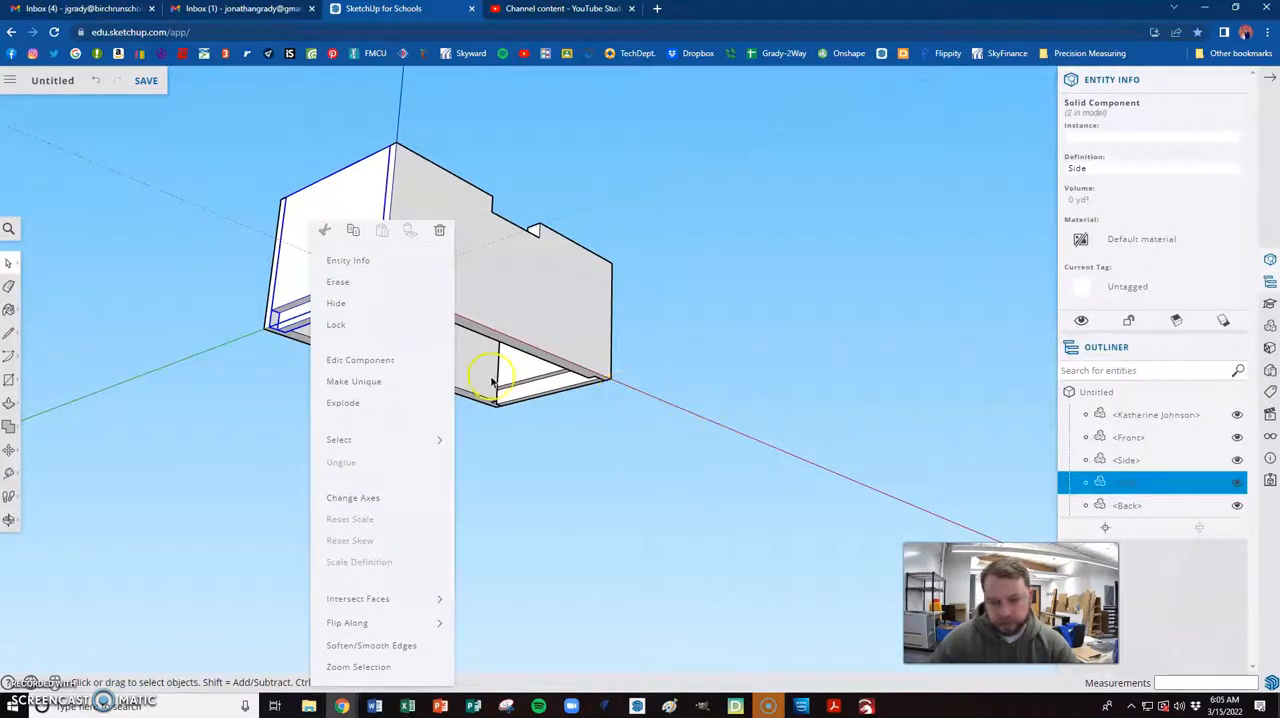
{"action": "mouse_move", "coordinate": [380, 620]}
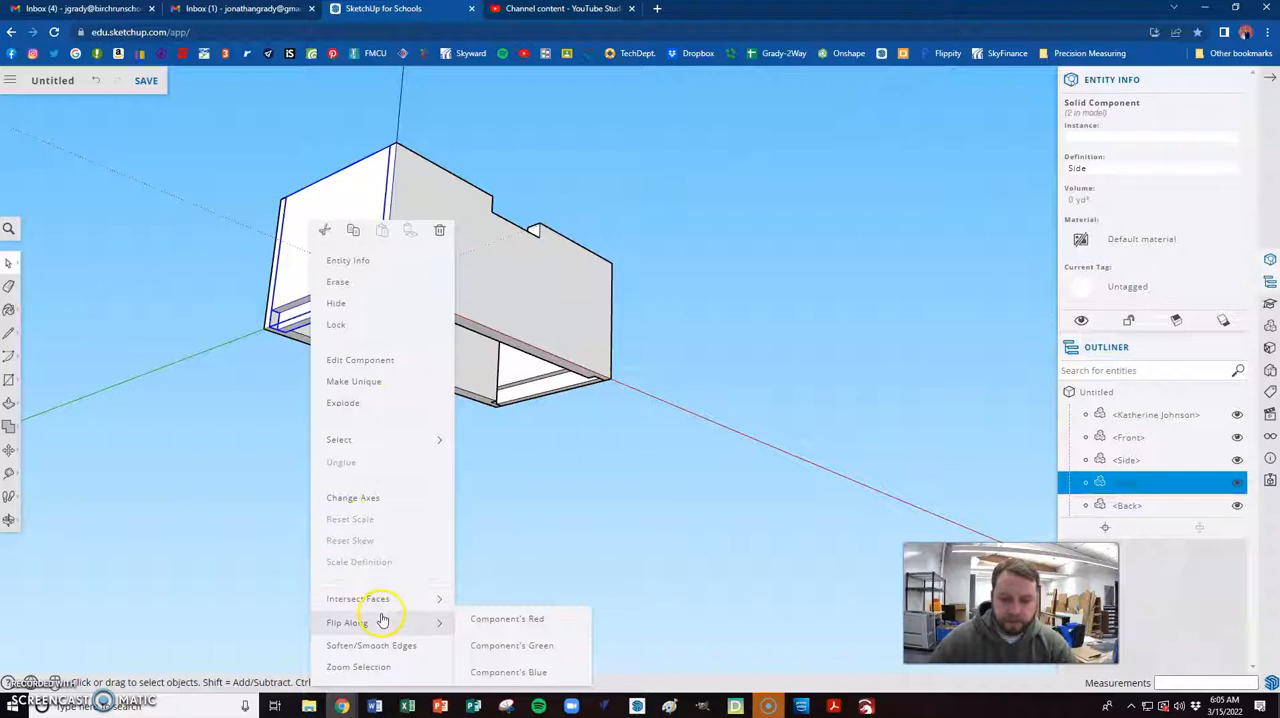
{"action": "left_click", "coordinate": [507, 622]}
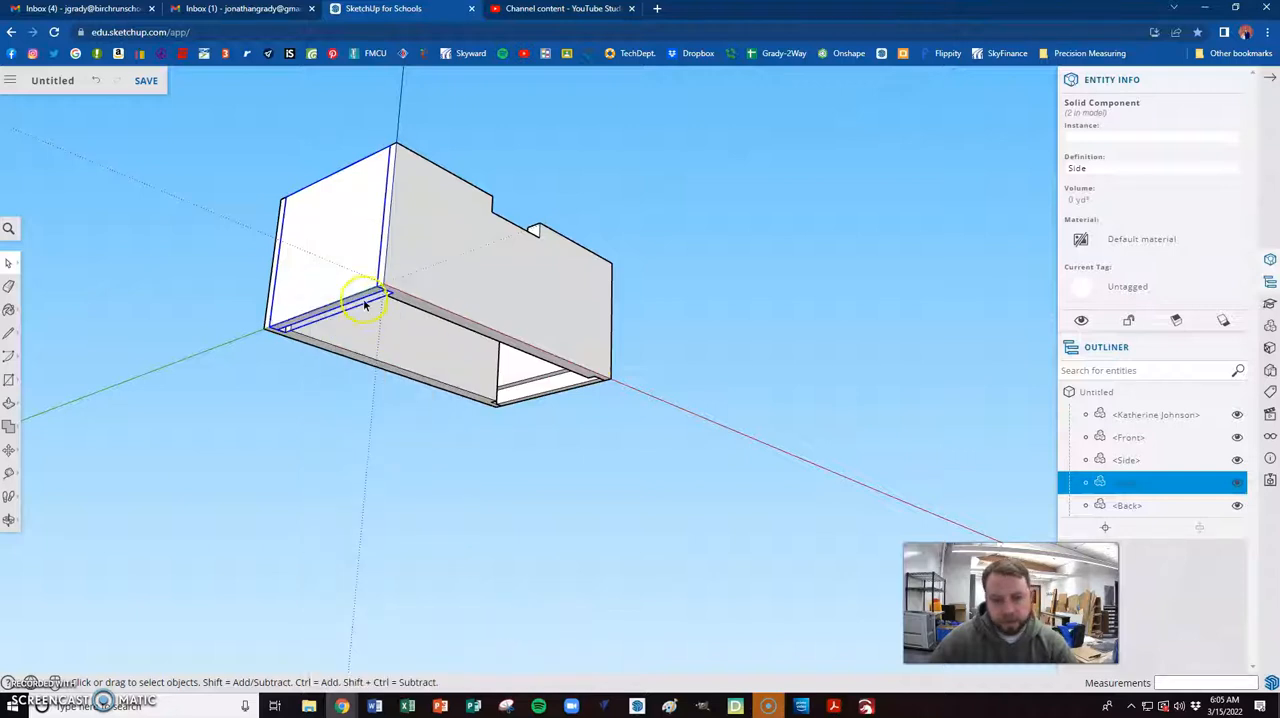
{"action": "left_click", "coordinate": [565, 424]}
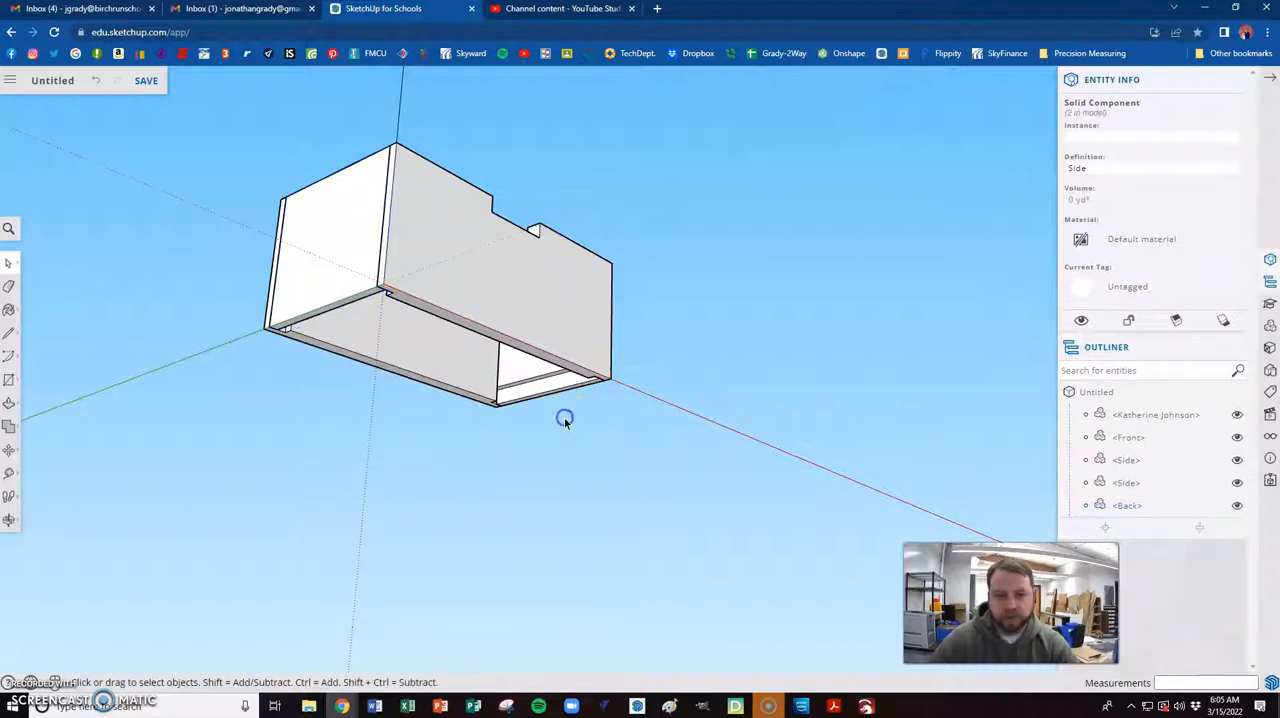
- Save the model in My Drive's School Projects folder, named "Flip Top Box" followed by a hyphen and the owner's surname
{"action": "middle_click_drag", "start_coordinate": [466, 345], "coordinate": [704, 274]}
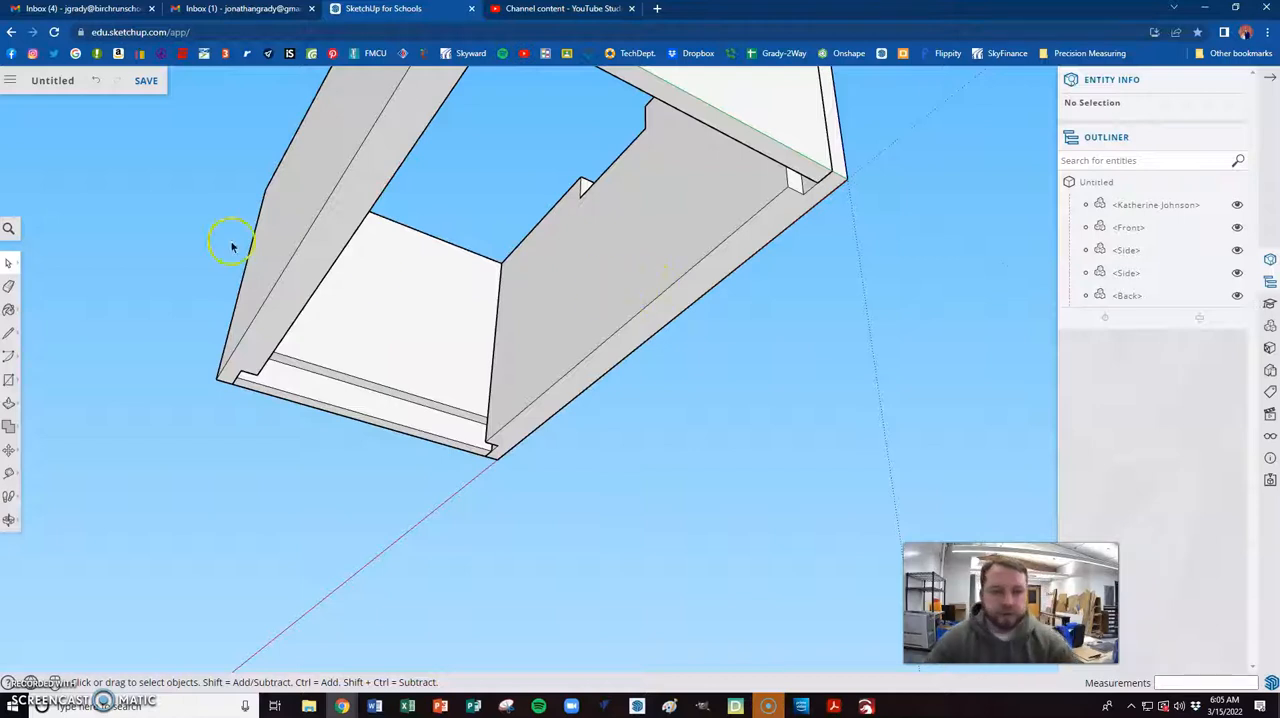
{"action": "left_click", "coordinate": [52, 82]}
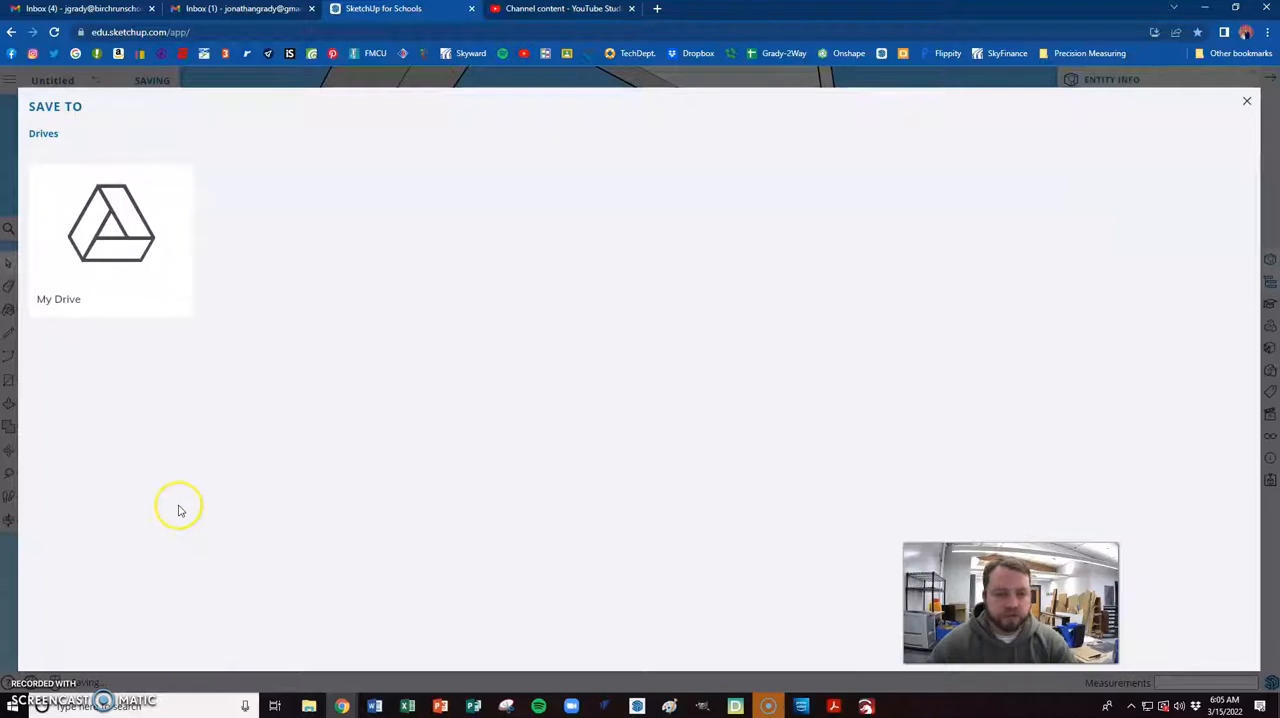
{"action": "left_click", "coordinate": [120, 242]}
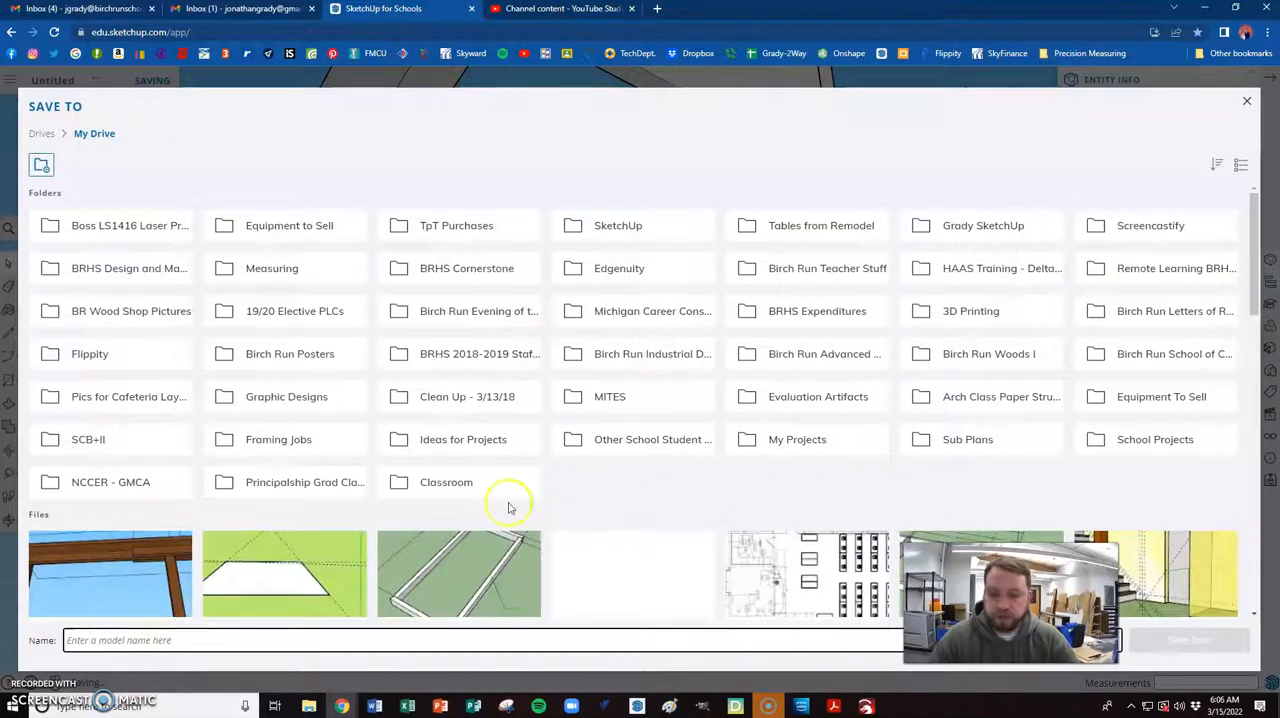
{"action": "left_click", "coordinate": [1133, 440]}
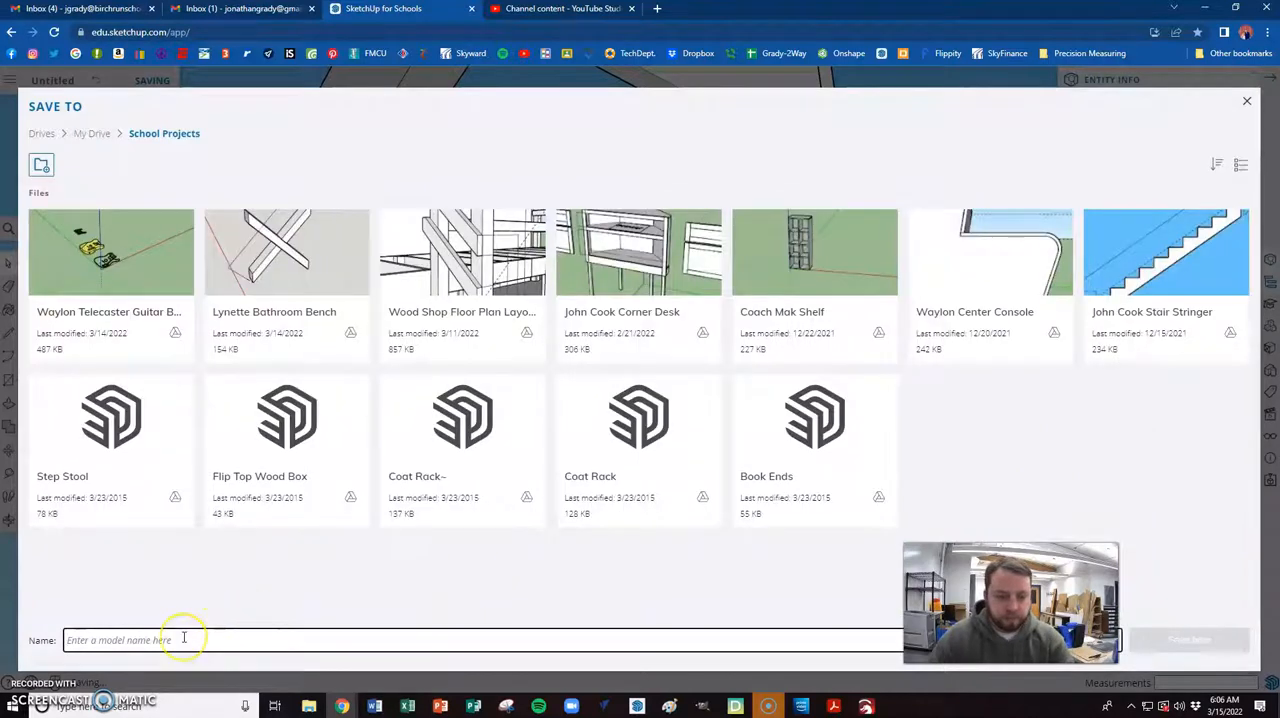
{"action": "type", "text": "Flip Top Box - Grady"}
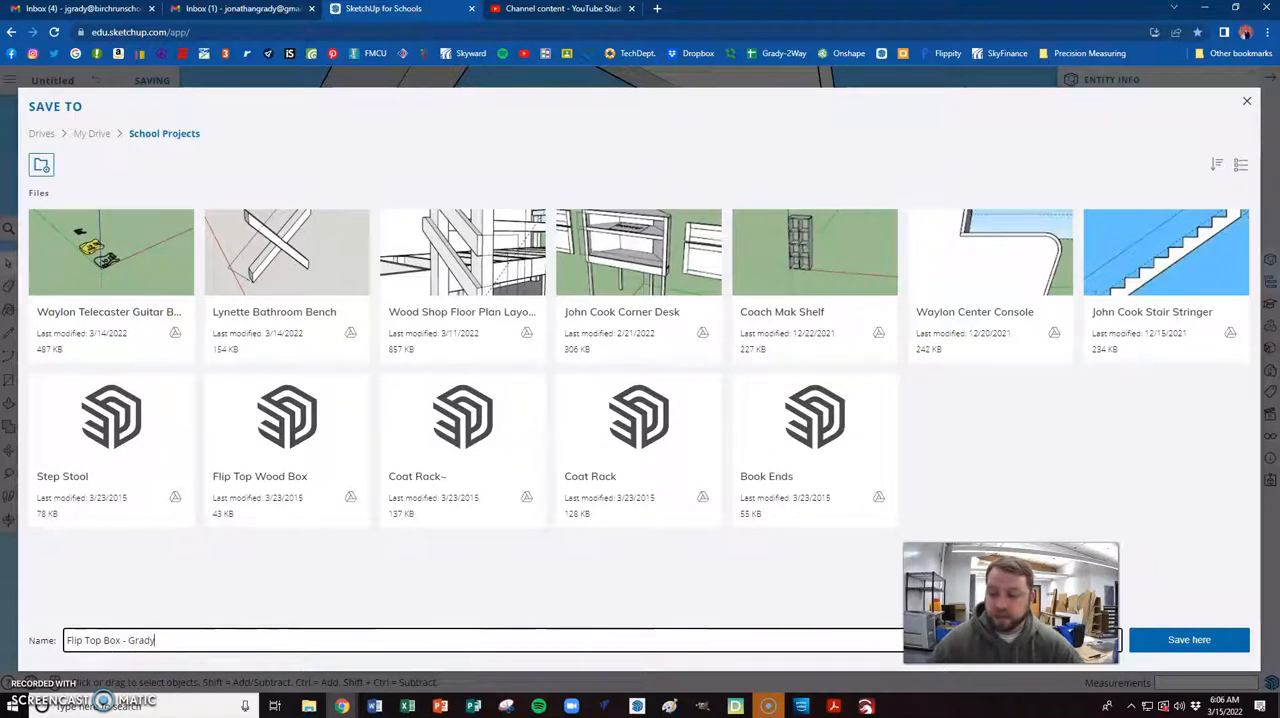
{"action": "left_click", "coordinate": [1192, 642]}
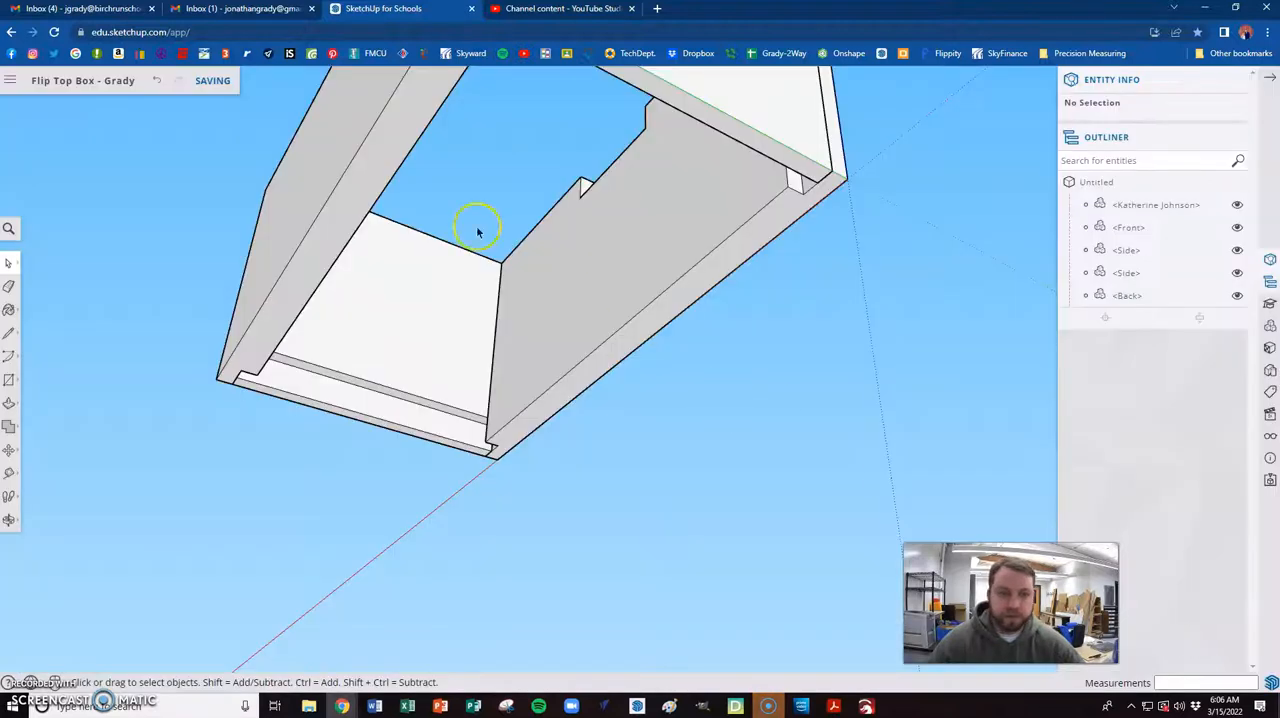
- Open the front piece for editing and draw an 8" line along its bottom edge face between the inner corners of the end rabbets
{"action": "scroll", "coordinate": [206, 528], "scroll_direction": "down", "scroll_amount": 3}
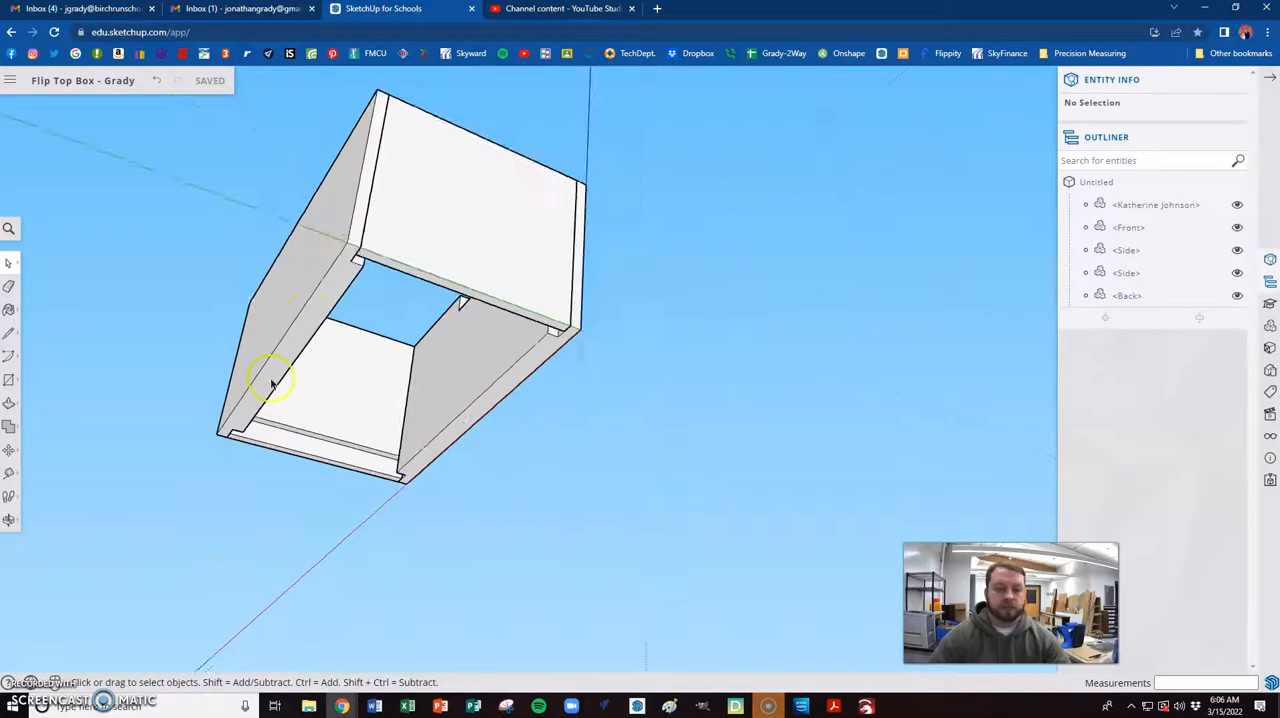
{"action": "scroll", "coordinate": [525, 457], "scroll_direction": "up", "scroll_amount": 3}
{"action": "scroll", "coordinate": [525, 457], "scroll_direction": "up", "scroll_amount": 3}
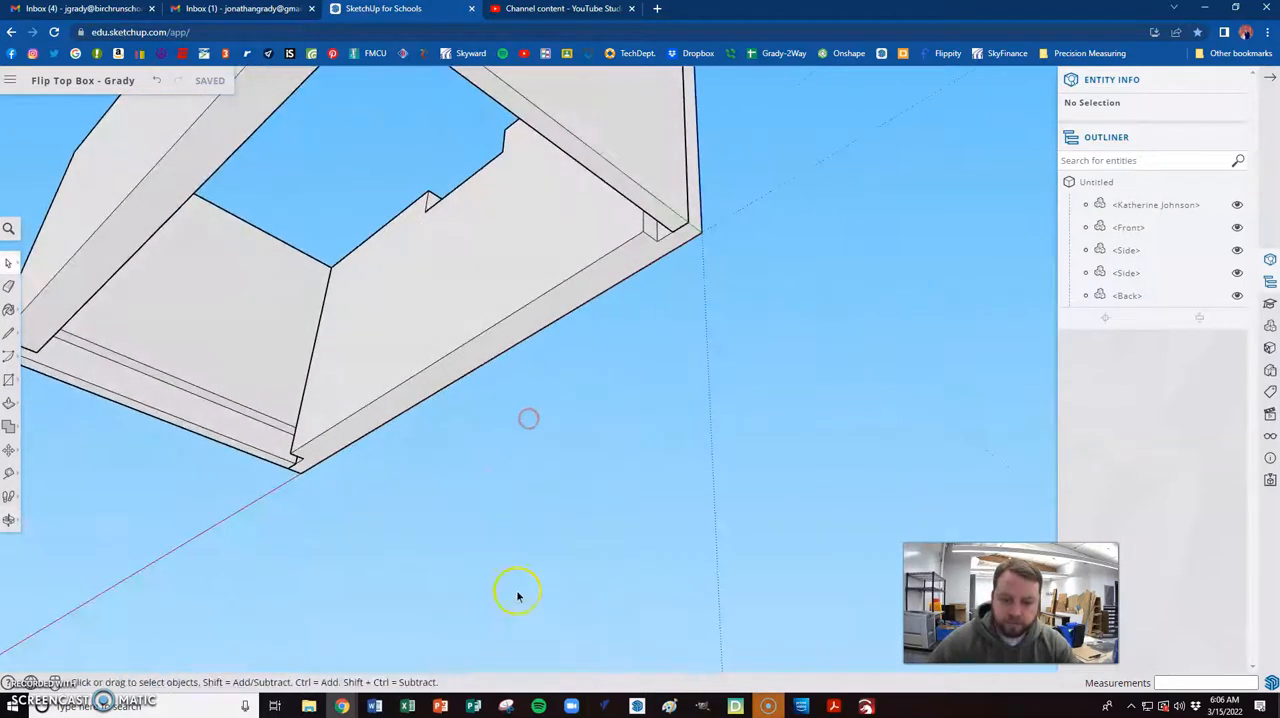
{"action": "scroll", "coordinate": [571, 534], "scroll_direction": "down", "scroll_amount": 3}
{"action": "scroll", "coordinate": [507, 407], "scroll_direction": "up", "scroll_amount": 2}
{"action": "double_click", "coordinate": [507, 407]}
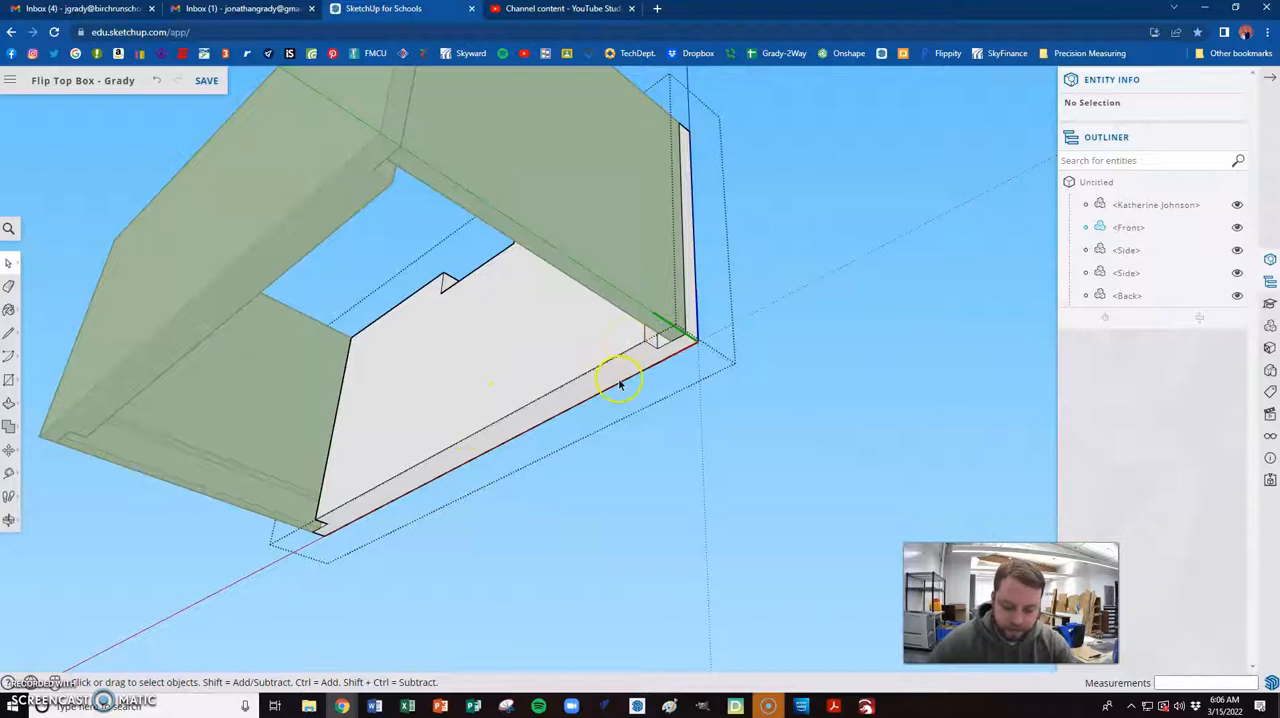
{"action": "key", "text": "l"}
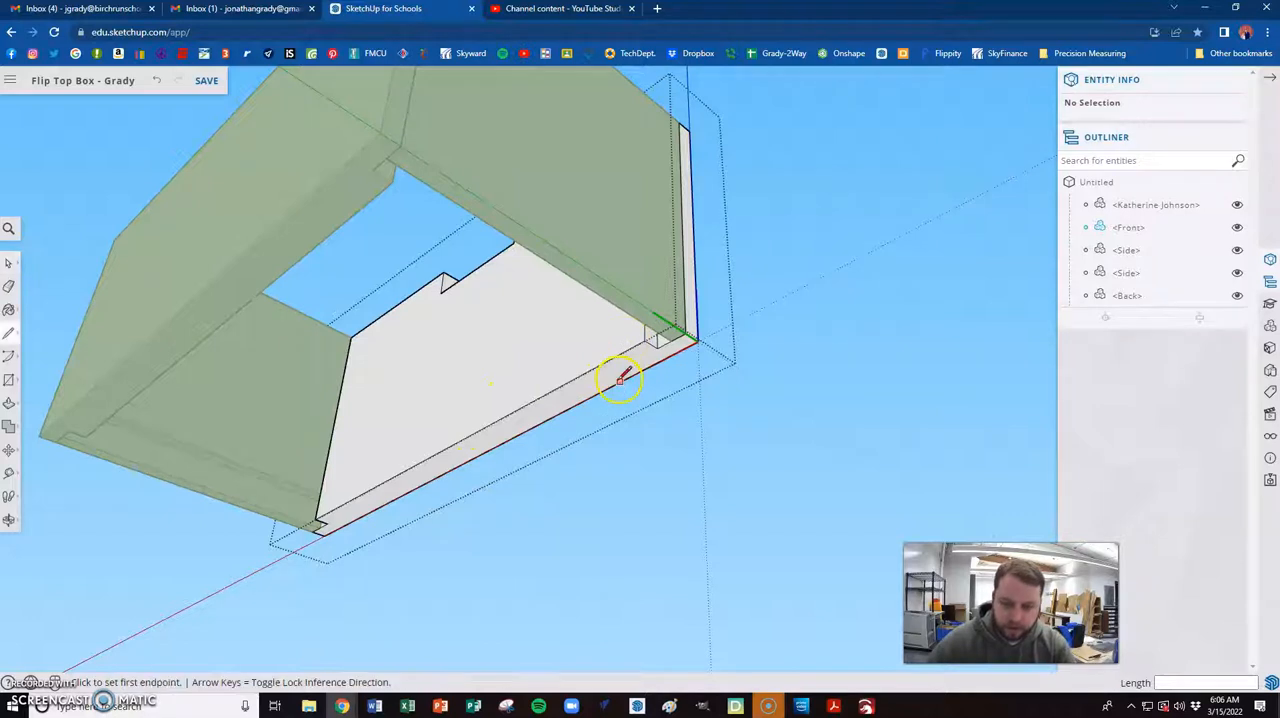
{"action": "left_click", "coordinate": [657, 346]}
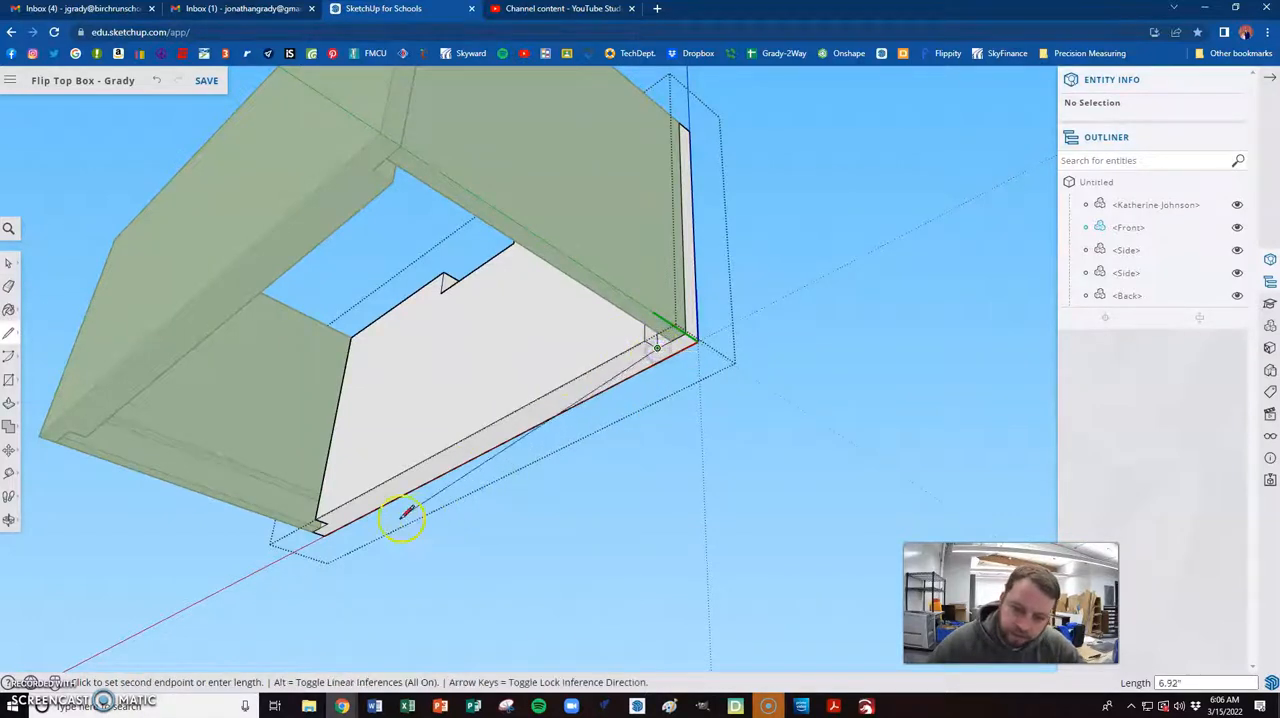
{"action": "left_click", "coordinate": [327, 521]}
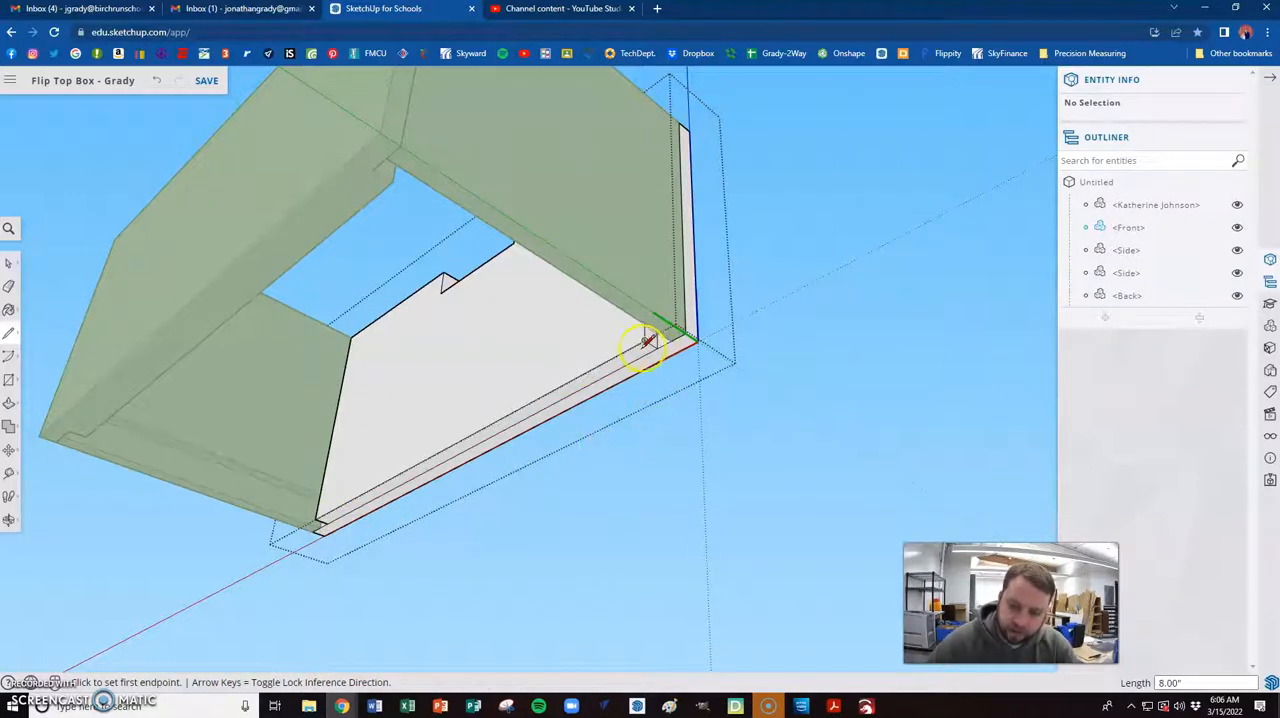
- Push the inner strip of the front piece's bottom edge in 0.50", matching the depth of the side pieces' rabbet
{"action": "key", "text": "p"}
{"action": "left_click", "coordinate": [496, 434]}
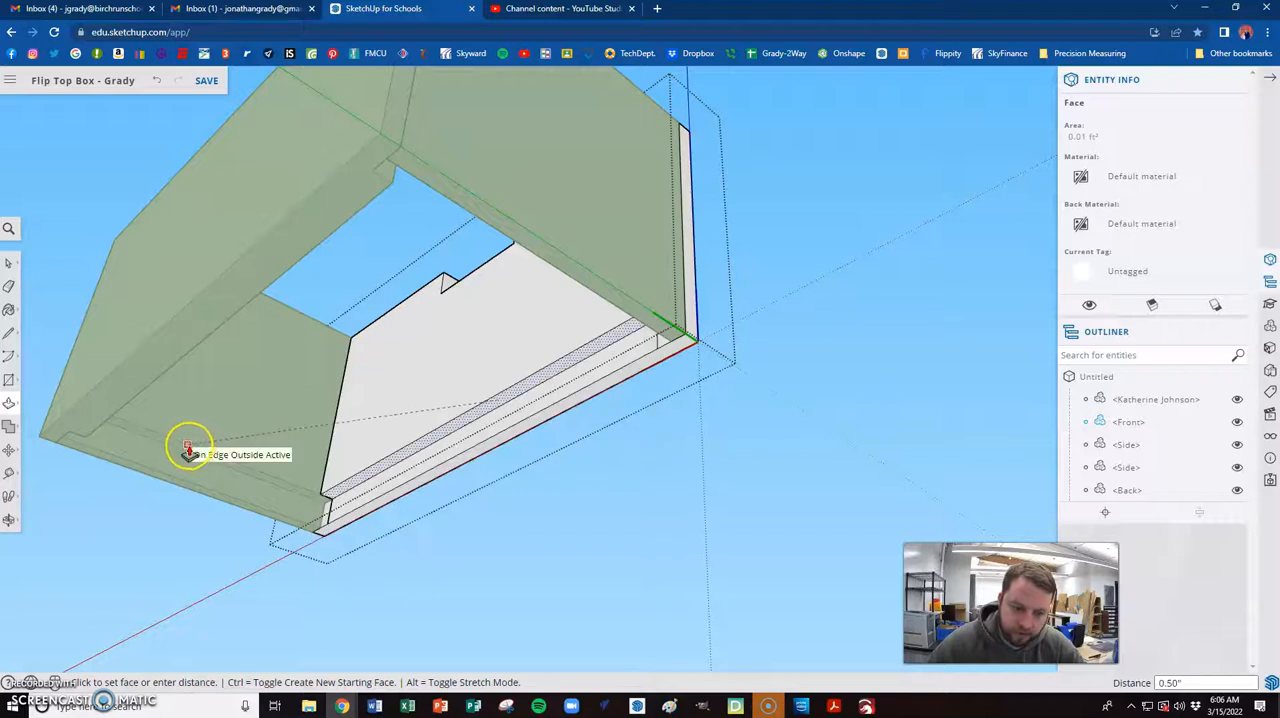
{"action": "left_click", "coordinate": [245, 468]}
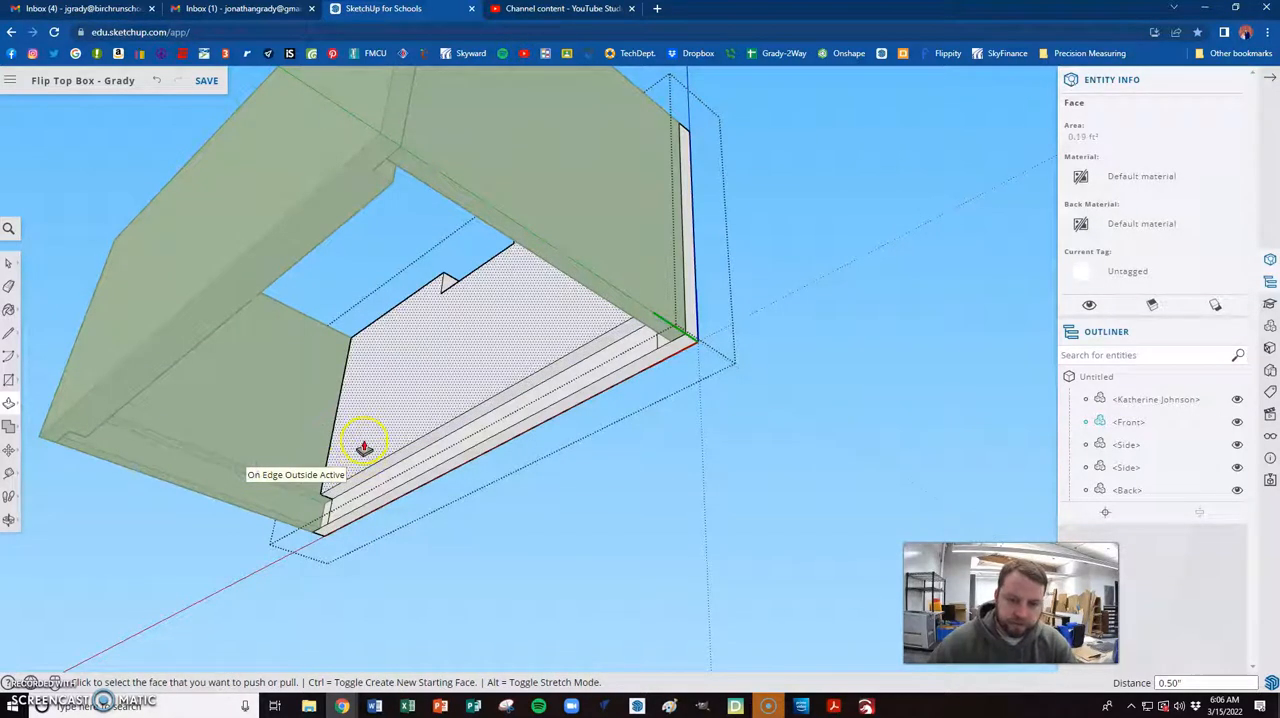
- Erase the leftover short edges at both ends of the front piece's bottom rabbet
{"action": "middle_click_drag", "start_coordinate": [428, 440], "coordinate": [344, 434]}
{"action": "middle_click_drag", "start_coordinate": [386, 523], "coordinate": [683, 465]}
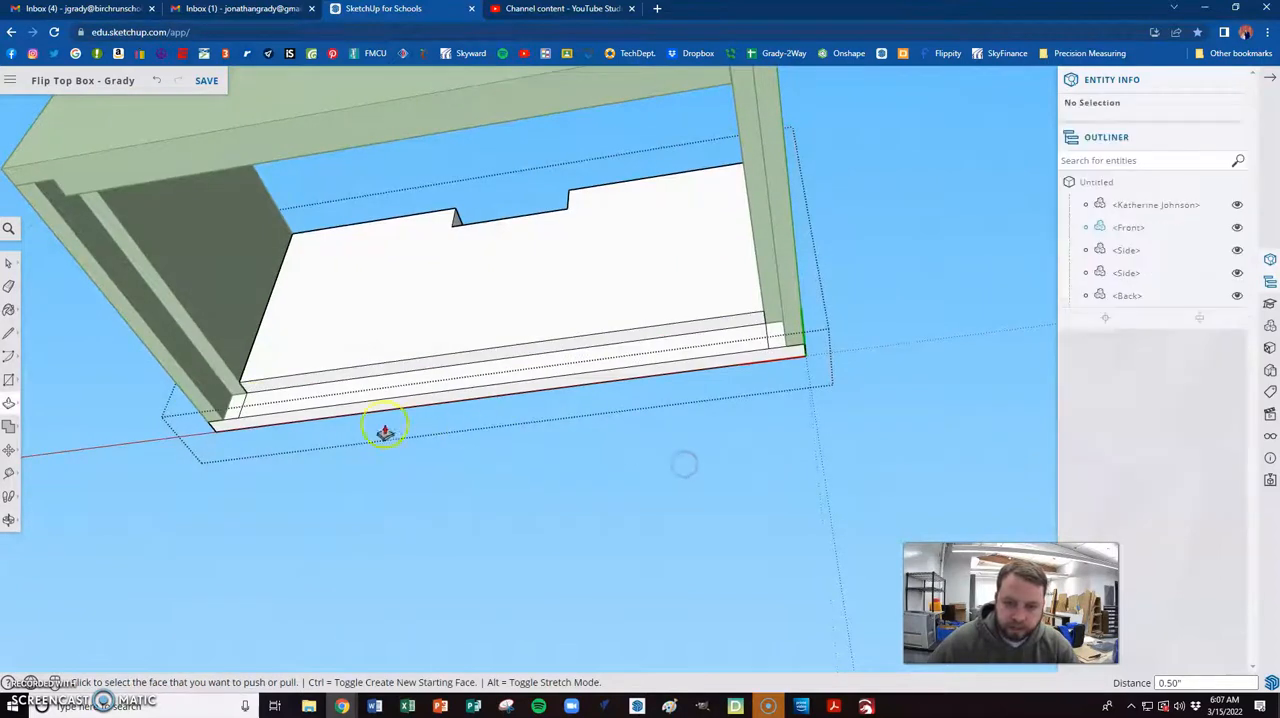
{"action": "scroll", "coordinate": [240, 410], "scroll_direction": "up", "scroll_amount": 3}
{"action": "key", "text": "e"}
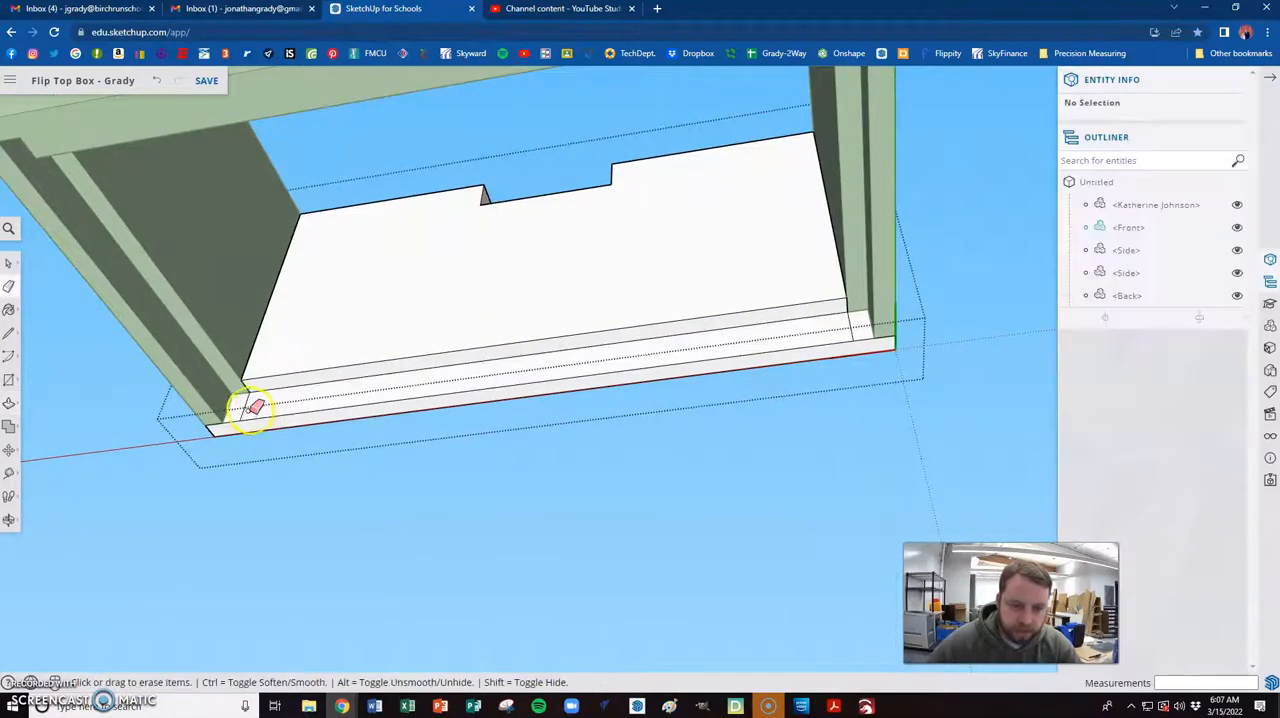
{"action": "left_click", "coordinate": [849, 323]}
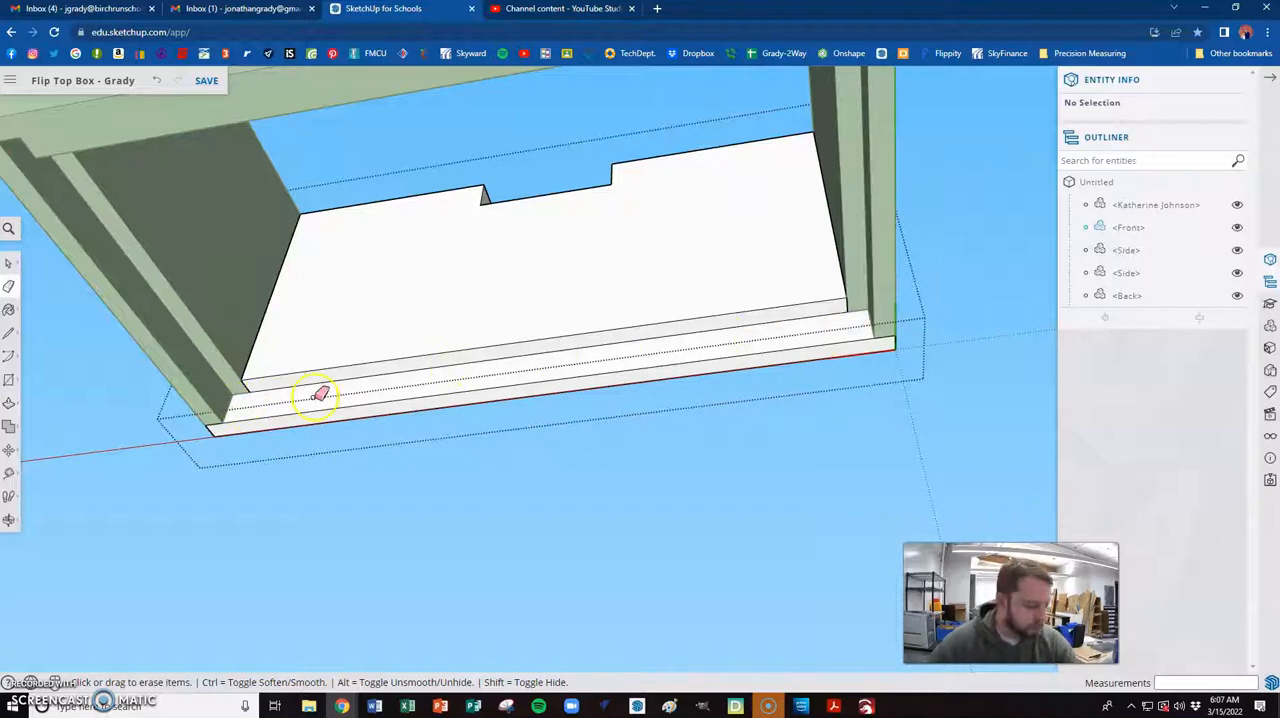
- Open the back piece for editing and draw an 8" line along its bottom edge face between the inner corners of the end rabbets
{"action": "key", "text": "space"}
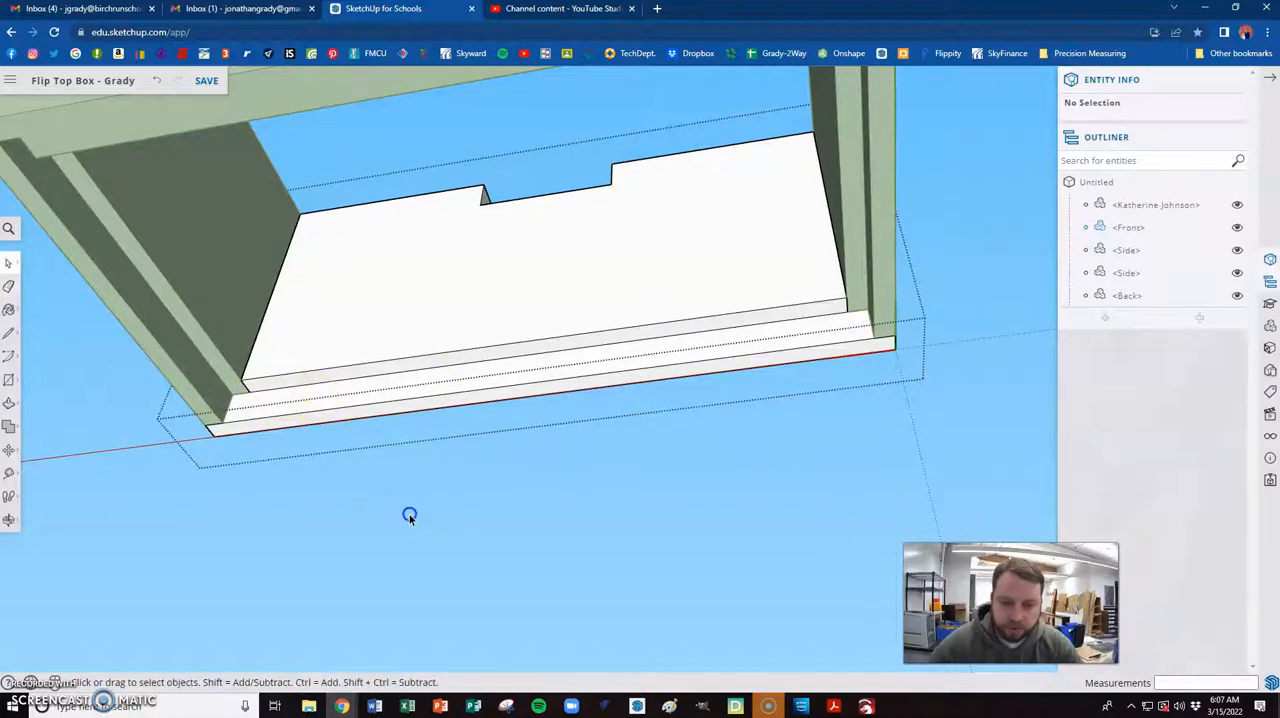
{"action": "middle_click_drag", "start_coordinate": [851, 349], "coordinate": [357, 360]}
{"action": "scroll", "coordinate": [345, 355], "scroll_direction": "down", "scroll_amount": 4}
{"action": "middle_click_drag", "start_coordinate": [662, 548], "coordinate": [499, 543]}
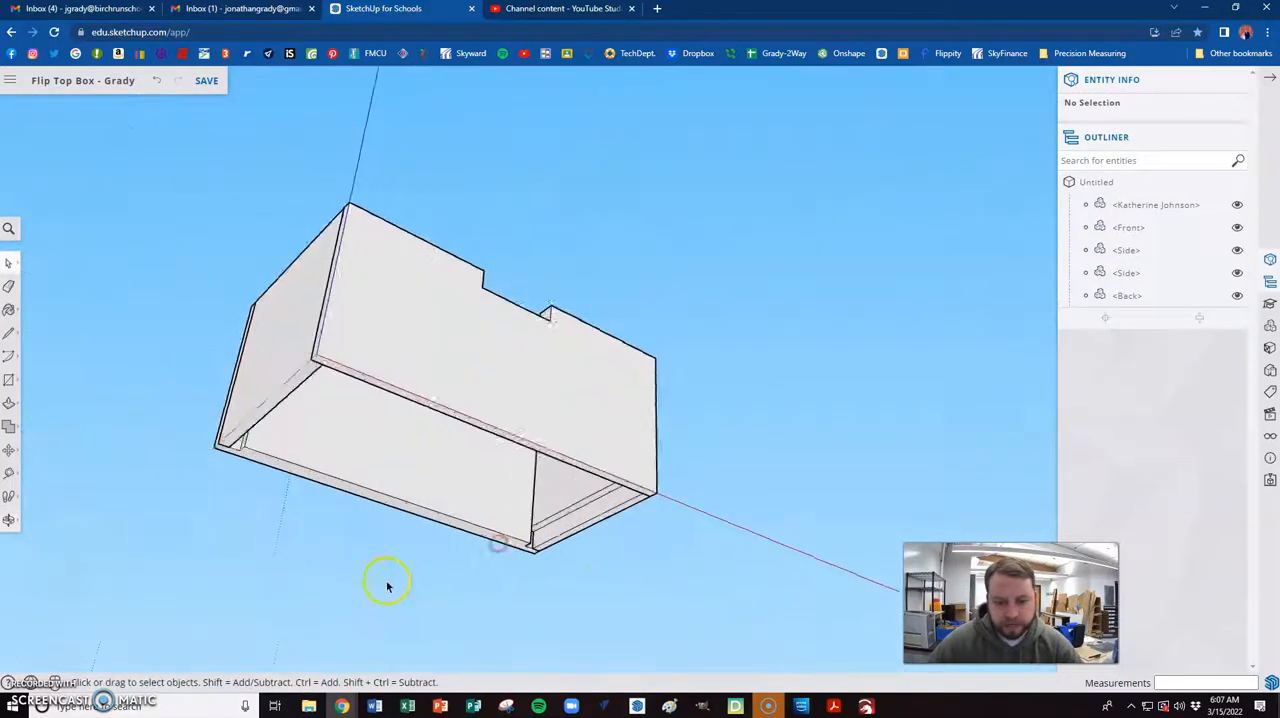
{"action": "scroll", "coordinate": [331, 435], "scroll_direction": "up", "scroll_amount": 5}
{"action": "double_click", "coordinate": [321, 410]}
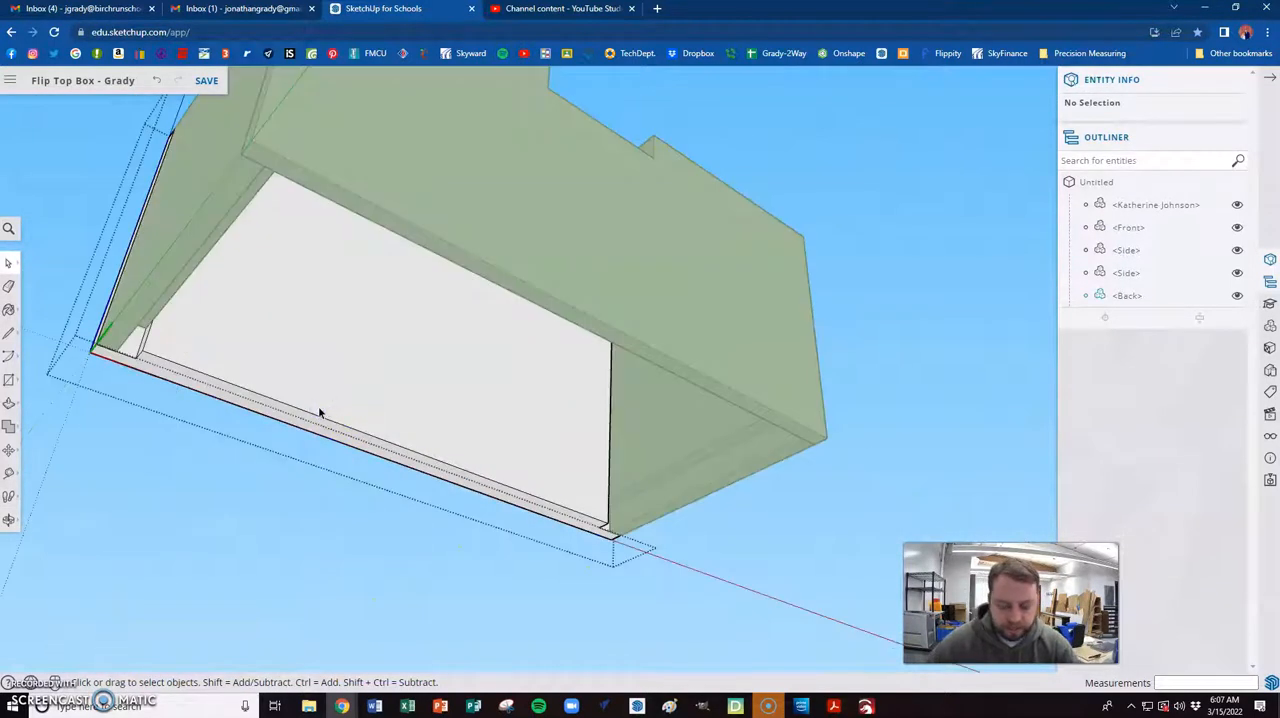
{"action": "key", "text": "l"}
{"action": "middle_click_drag", "start_coordinate": [157, 433], "coordinate": [148, 297]}
{"action": "left_click", "coordinate": [142, 306]}
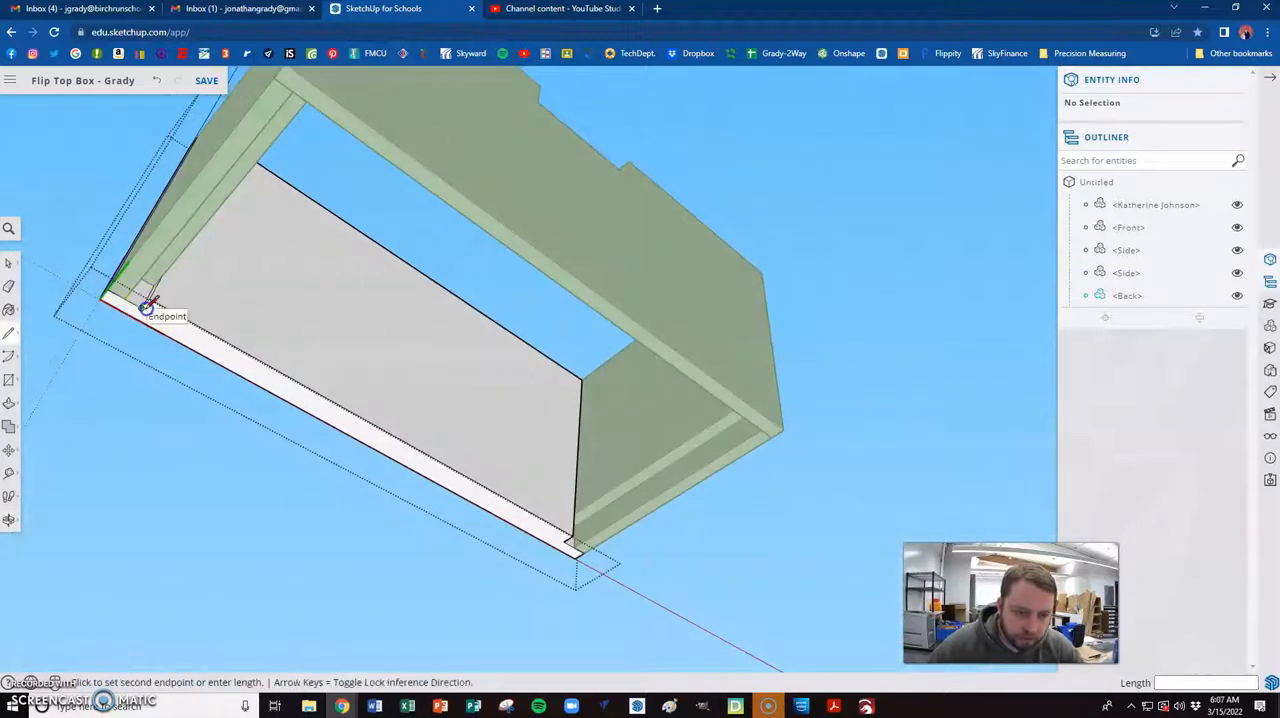
{"action": "left_click", "coordinate": [566, 539]}
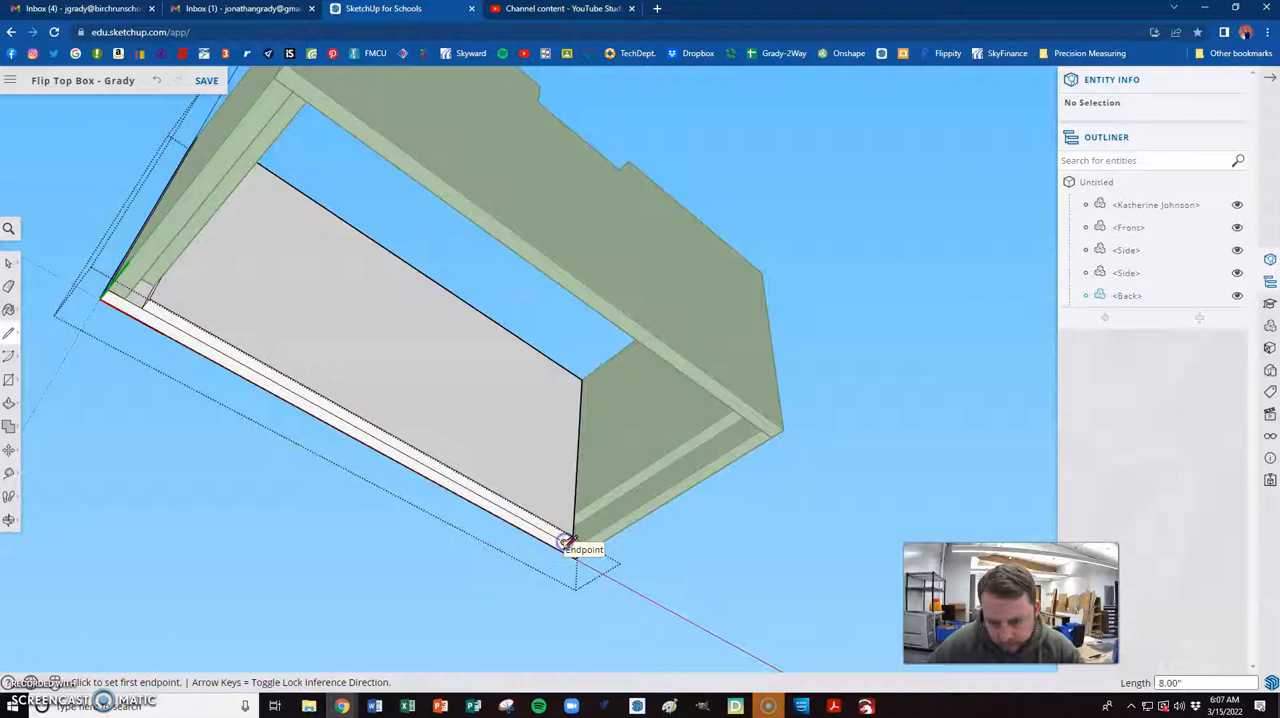
- Push the inner strip of the back piece's bottom edge in 0.50" and erase the leftover short edges at its ends
{"action": "key", "text": "p"}
{"action": "left_click", "coordinate": [551, 532]}
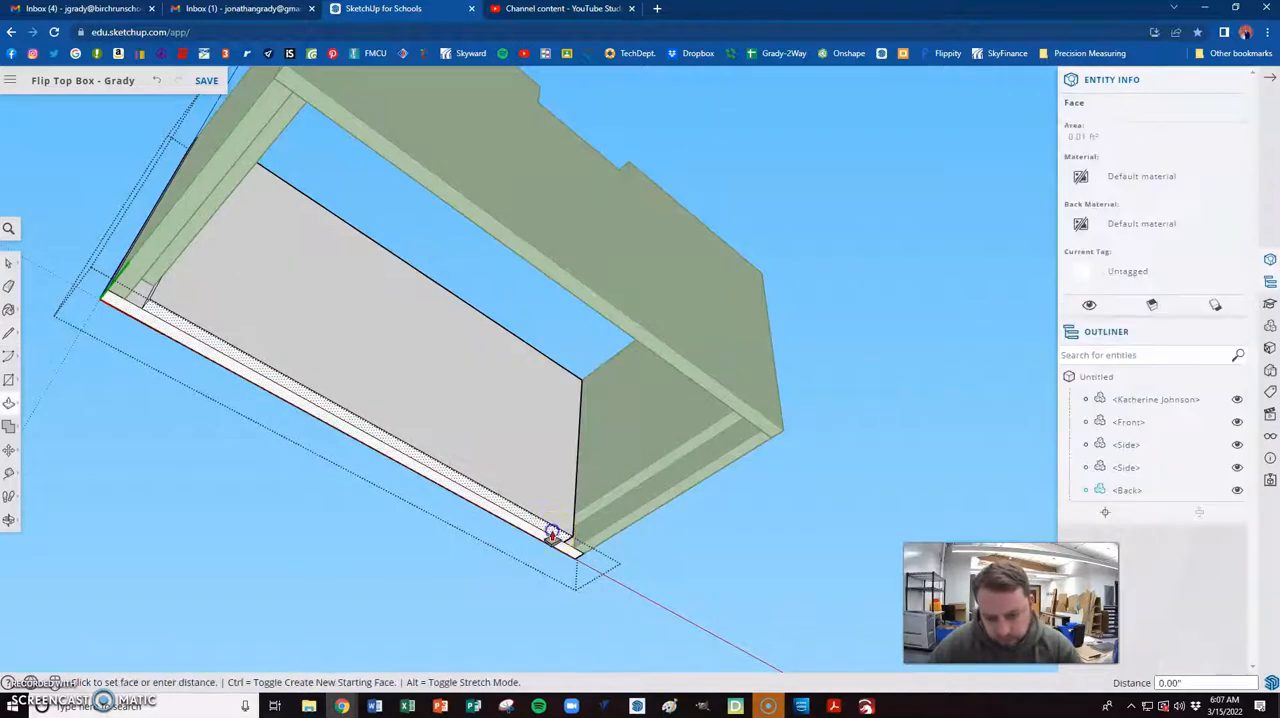
{"action": "left_click", "coordinate": [595, 510]}
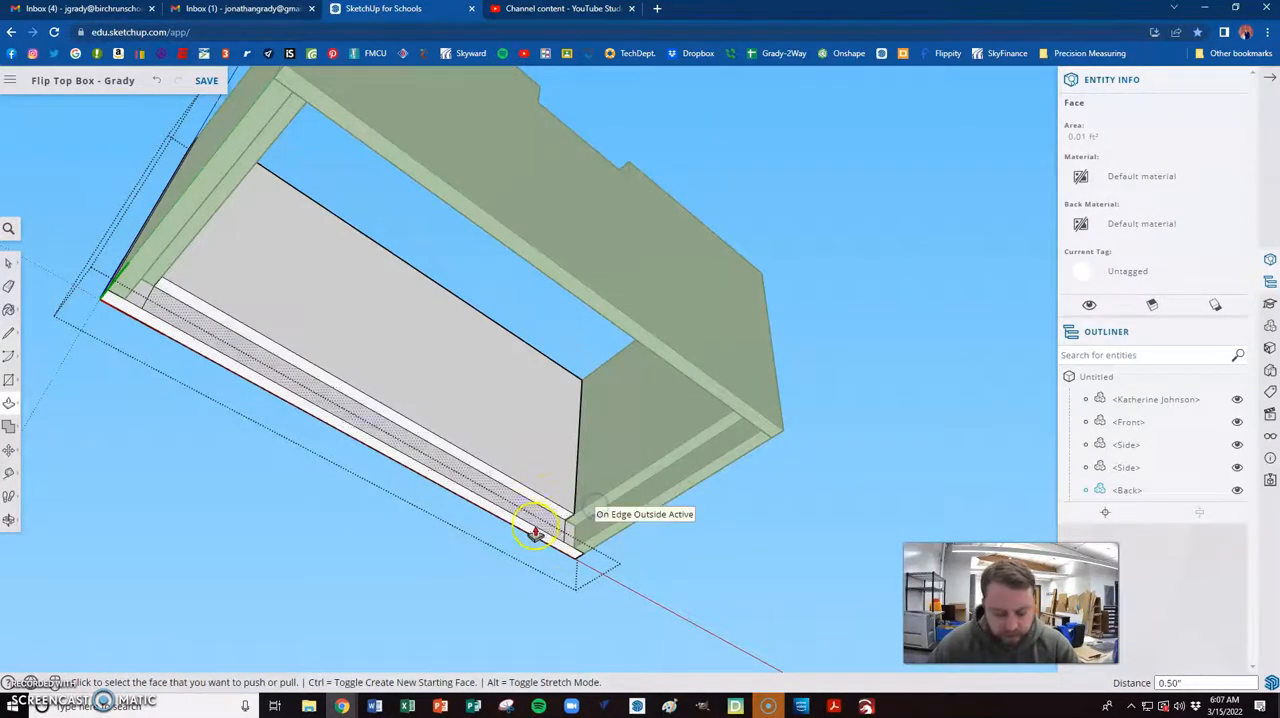
{"action": "key", "text": "e"}
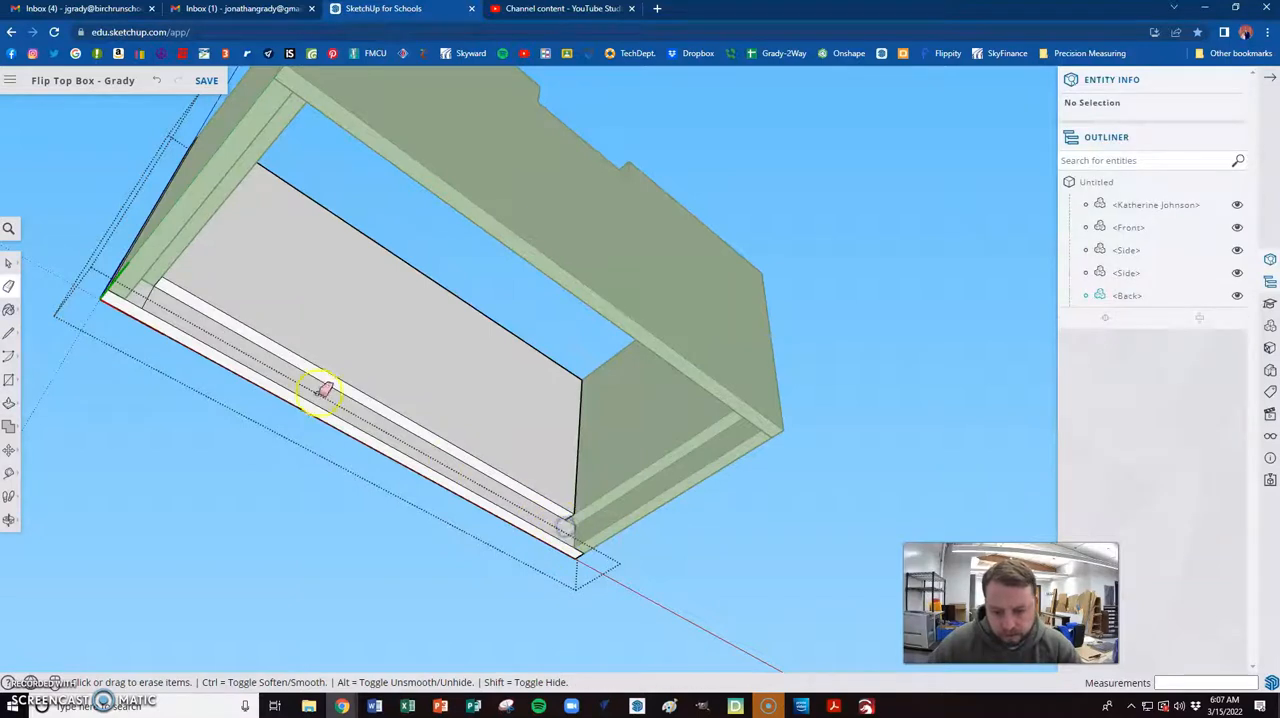
- Draw an 8.50" by 4.50" rectangle between opposite corners of the rabbet around the box's underside opening
{"action": "scroll", "coordinate": [114, 351], "scroll_direction": "down", "scroll_amount": 2}
{"action": "middle_click_drag", "start_coordinate": [215, 422], "coordinate": [667, 345]}
{"action": "scroll", "coordinate": [557, 286], "scroll_direction": "up", "scroll_amount": 5}
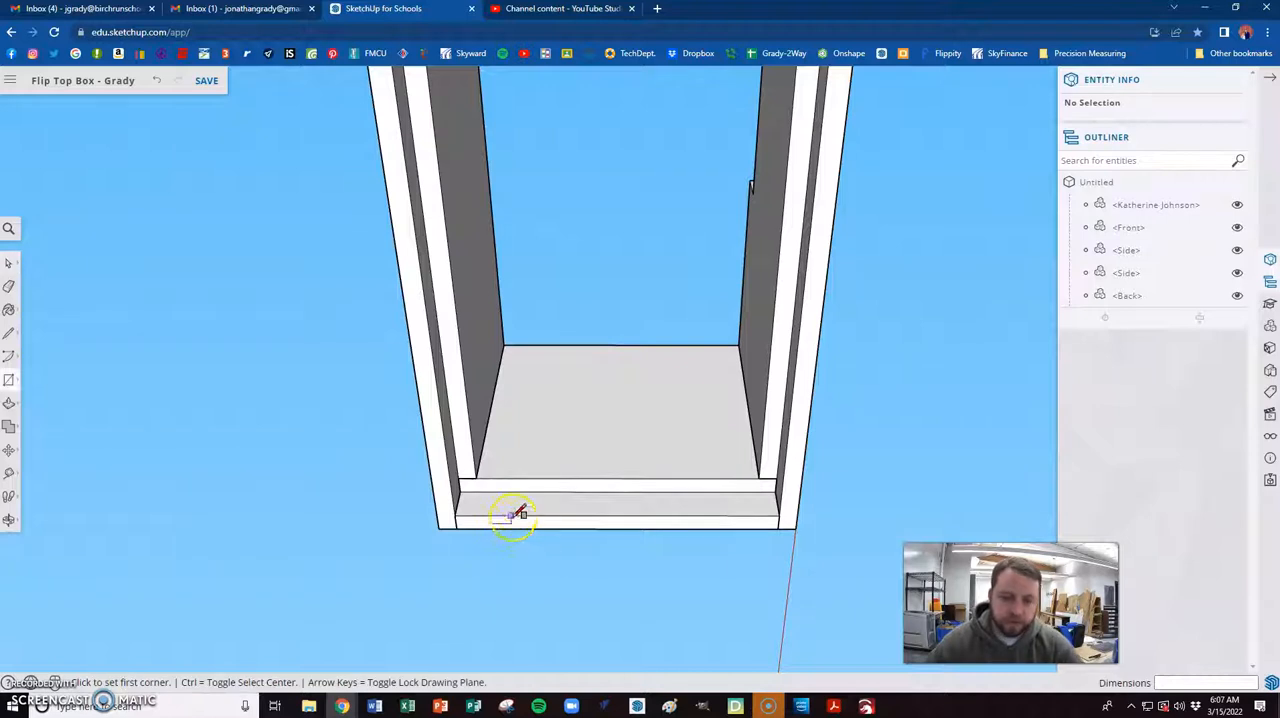
{"action": "left_click", "coordinate": [466, 490]}
{"action": "scroll", "coordinate": [466, 490], "scroll_direction": "down", "scroll_amount": 6}
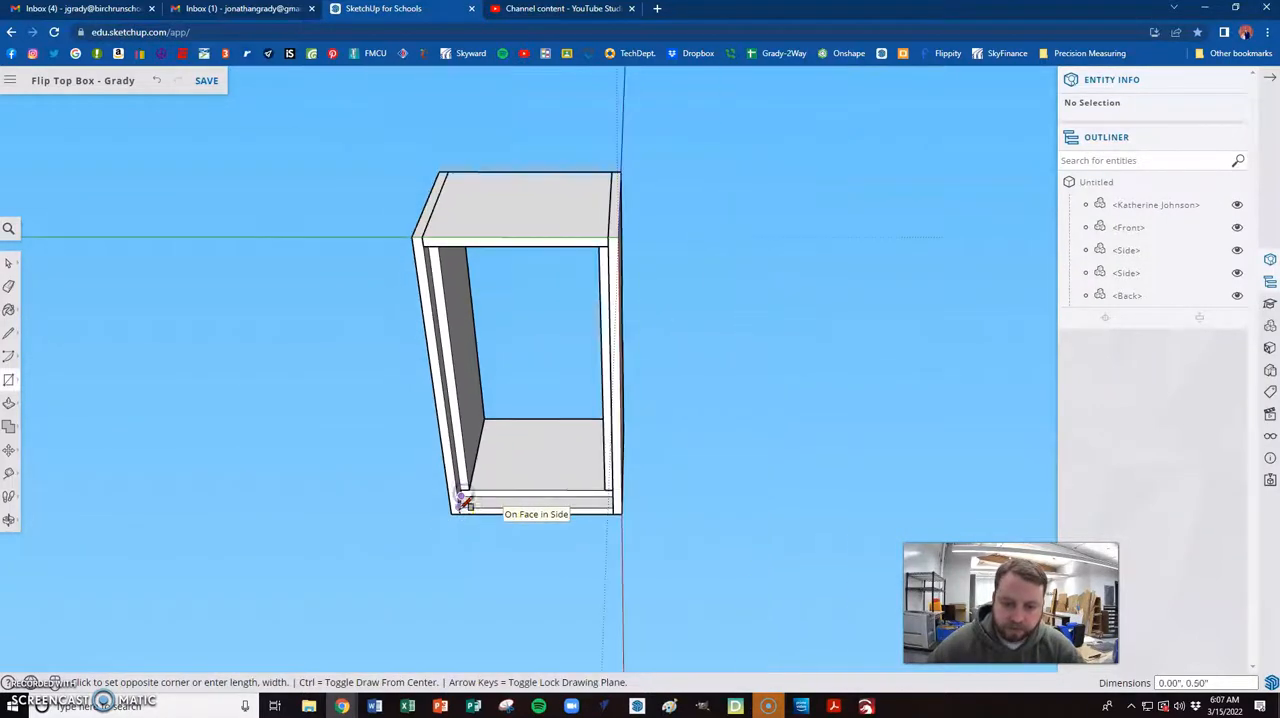
{"action": "middle_click_drag", "start_coordinate": [457, 546], "coordinate": [873, 485]}
{"action": "scroll", "coordinate": [677, 349], "scroll_direction": "up", "scroll_amount": 8}
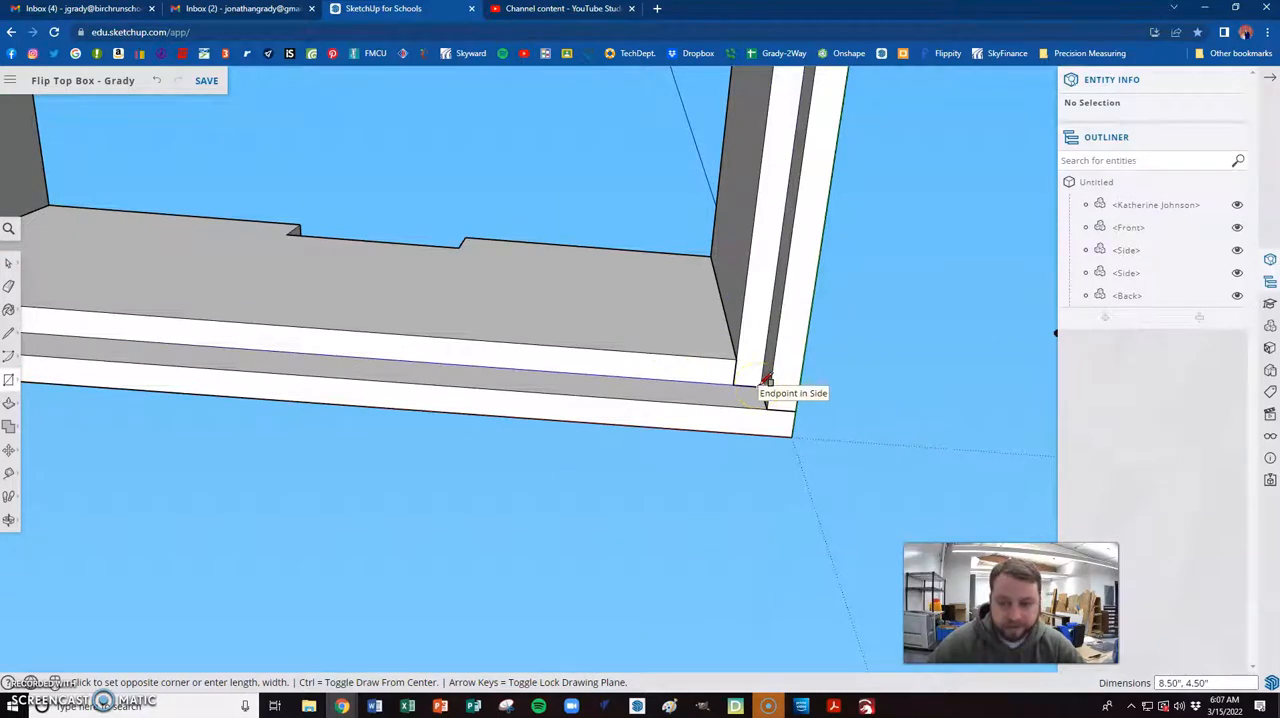
{"action": "left_click", "coordinate": [767, 380]}
- Pull the bottom rectangle out 0.50" so it sits flush with the bottom edges of the surrounding pieces
{"action": "scroll", "coordinate": [700, 374], "scroll_direction": "down", "scroll_amount": 3}
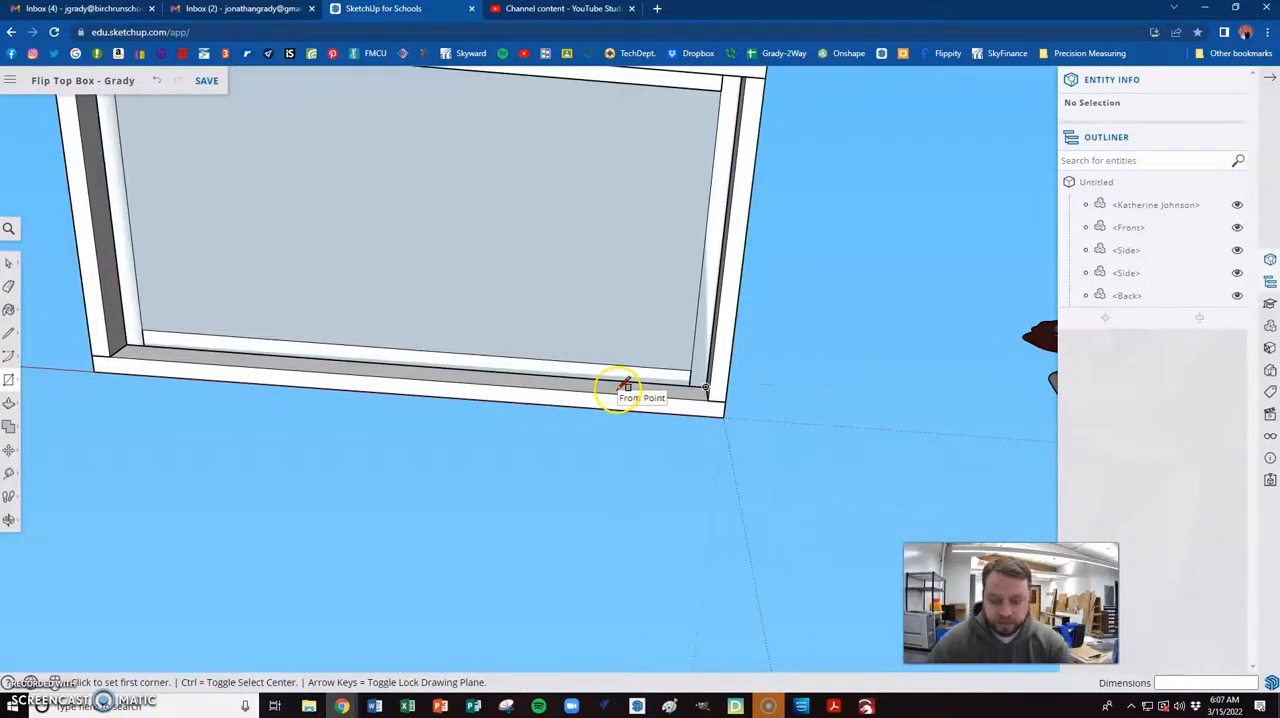
{"action": "key", "text": "p"}
{"action": "left_click", "coordinate": [632, 320]}
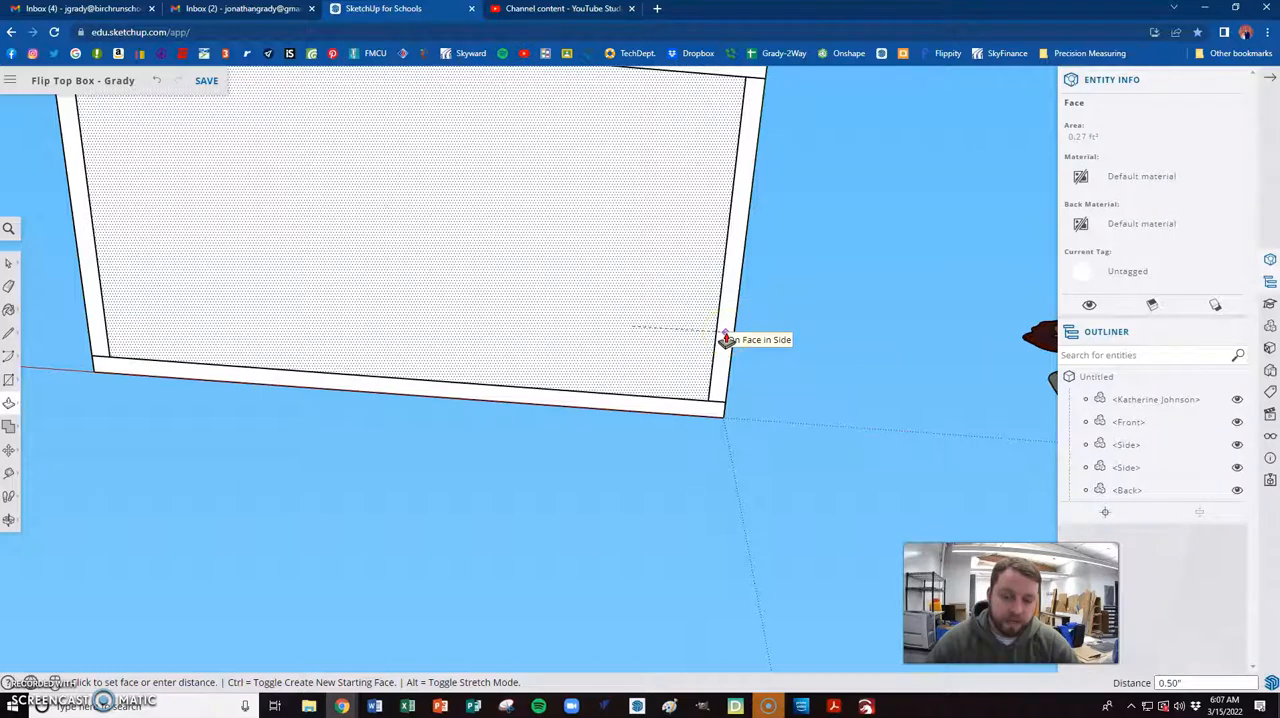
{"action": "left_click", "coordinate": [677, 423]}
- Select the whole bottom panel and make it a component named "Bottom"
{"action": "key", "text": "space"}
{"action": "middle_click_drag", "start_coordinate": [823, 366], "coordinate": [413, 403]}
{"action": "double_click", "coordinate": [413, 403]}
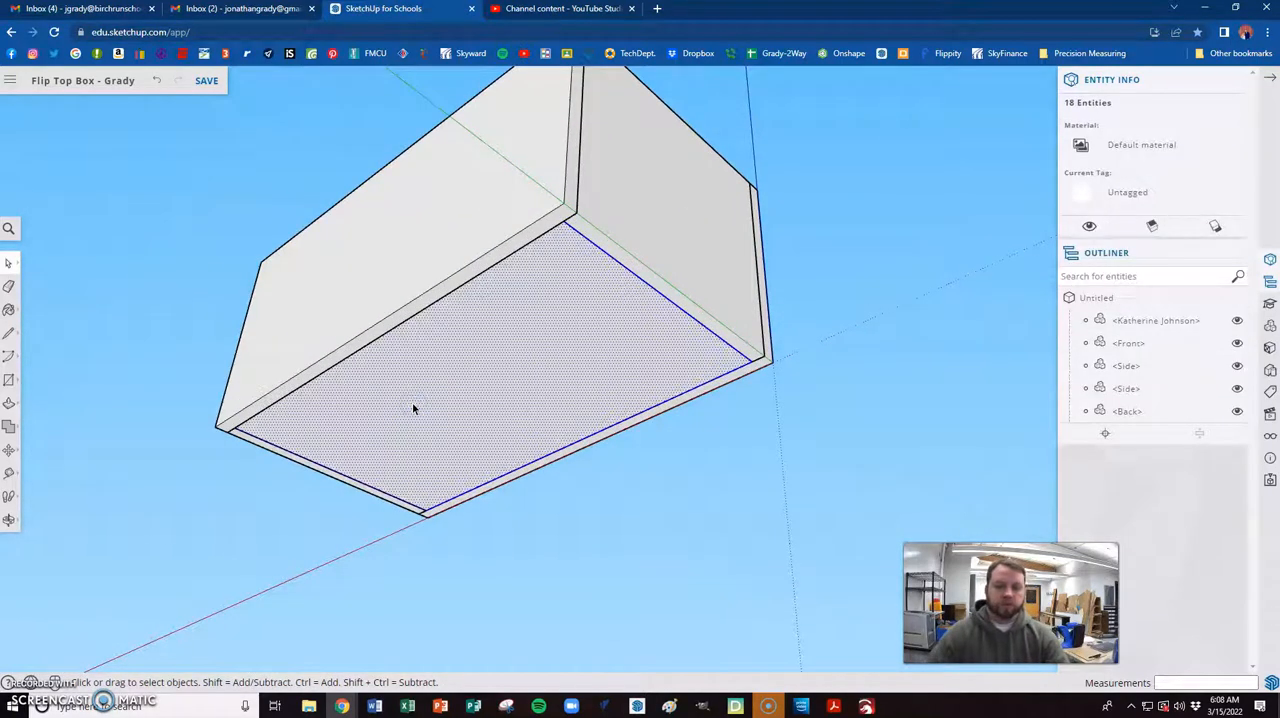
{"action": "right_click", "coordinate": [413, 403]}
{"action": "left_click", "coordinate": [457, 491]}
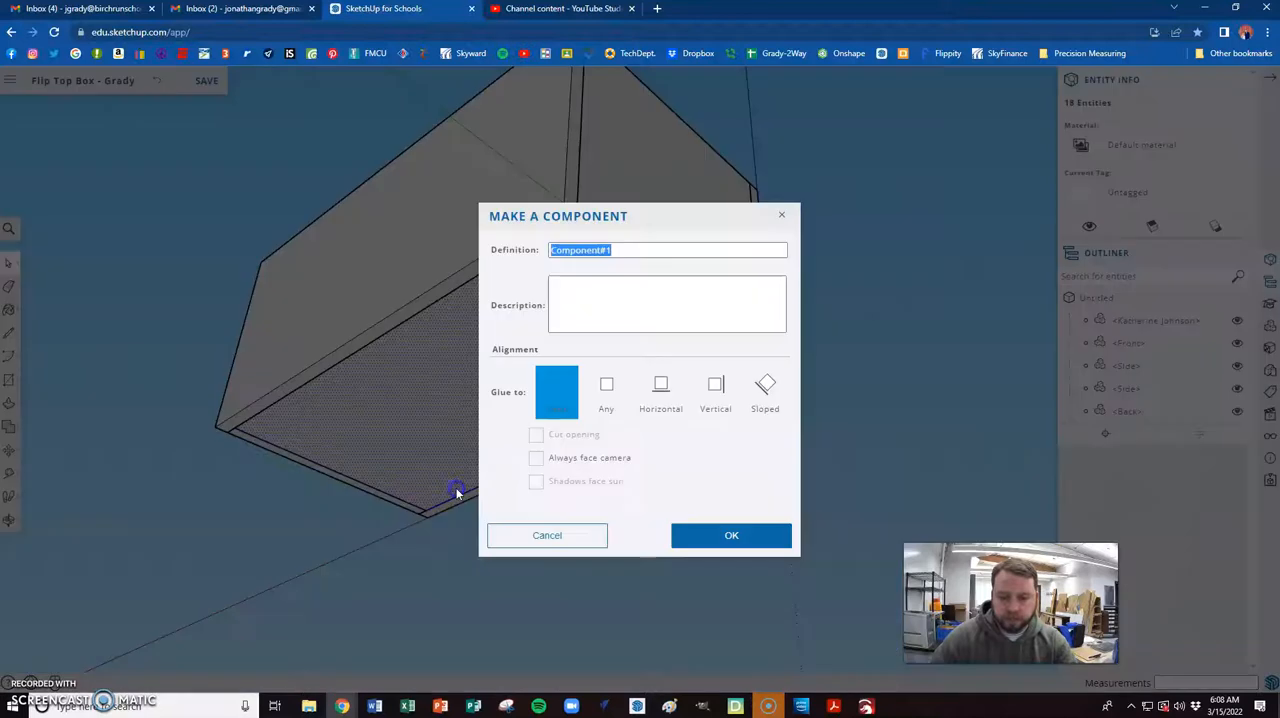
{"action": "type", "text": "Botto"}
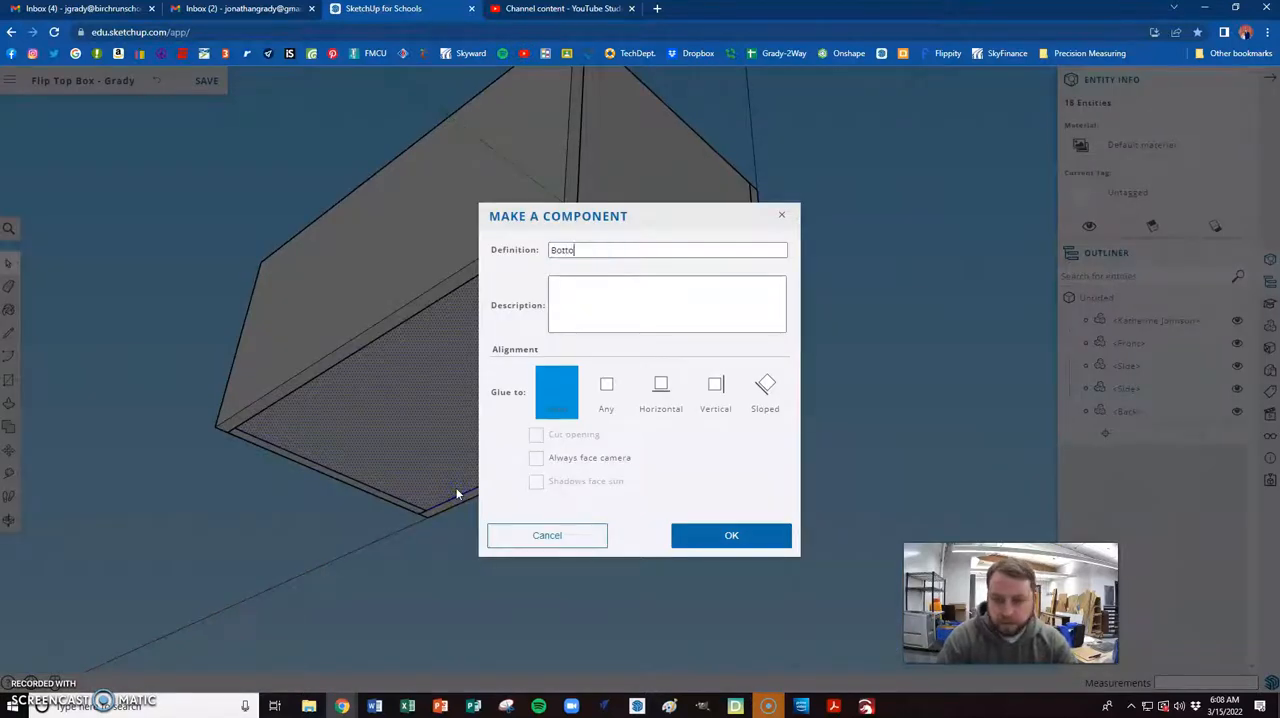
{"action": "type", "text": "m"}
{"action": "key", "text": "Return"}
- Look over the assembled box from above and examine the lid's dimensions in the Google Classroom plan diagram
{"action": "middle_click_drag", "start_coordinate": [457, 494], "coordinate": [729, 378]}
{"action": "scroll", "coordinate": [729, 378], "scroll_direction": "down", "scroll_amount": 5}
{"action": "middle_click_drag", "start_coordinate": [491, 434], "coordinate": [728, 411]}
{"action": "scroll", "coordinate": [735, 435], "scroll_direction": "up", "scroll_amount": 5}
{"action": "middle_click_drag", "start_coordinate": [738, 476], "coordinate": [580, 392]}
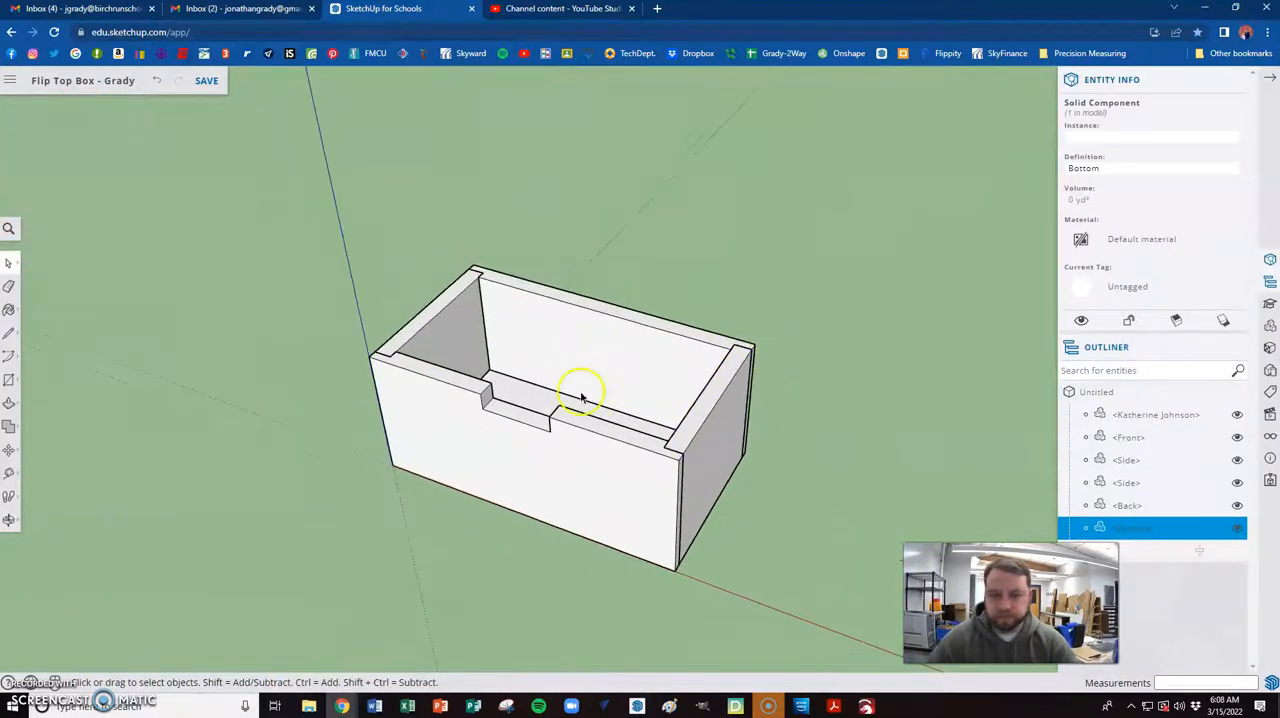
{"action": "key", "text": "alt+Tab"}
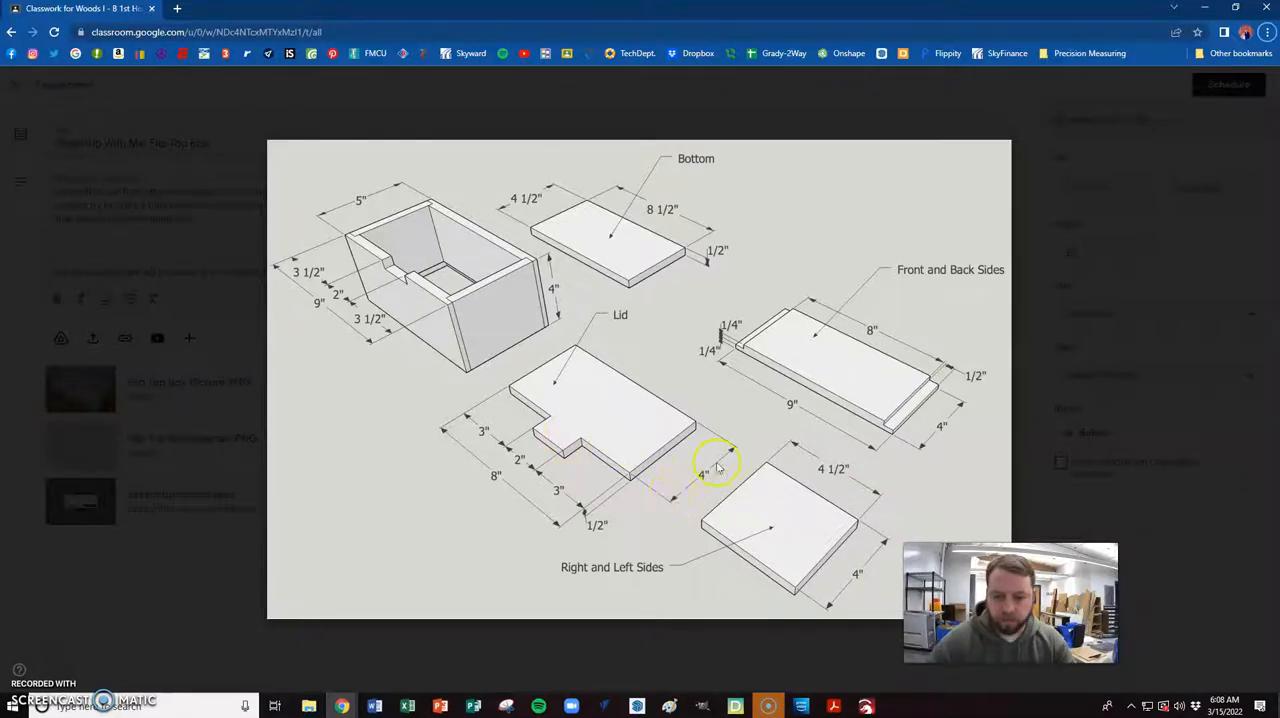
{"action": "key", "text": "alt+Tab"}
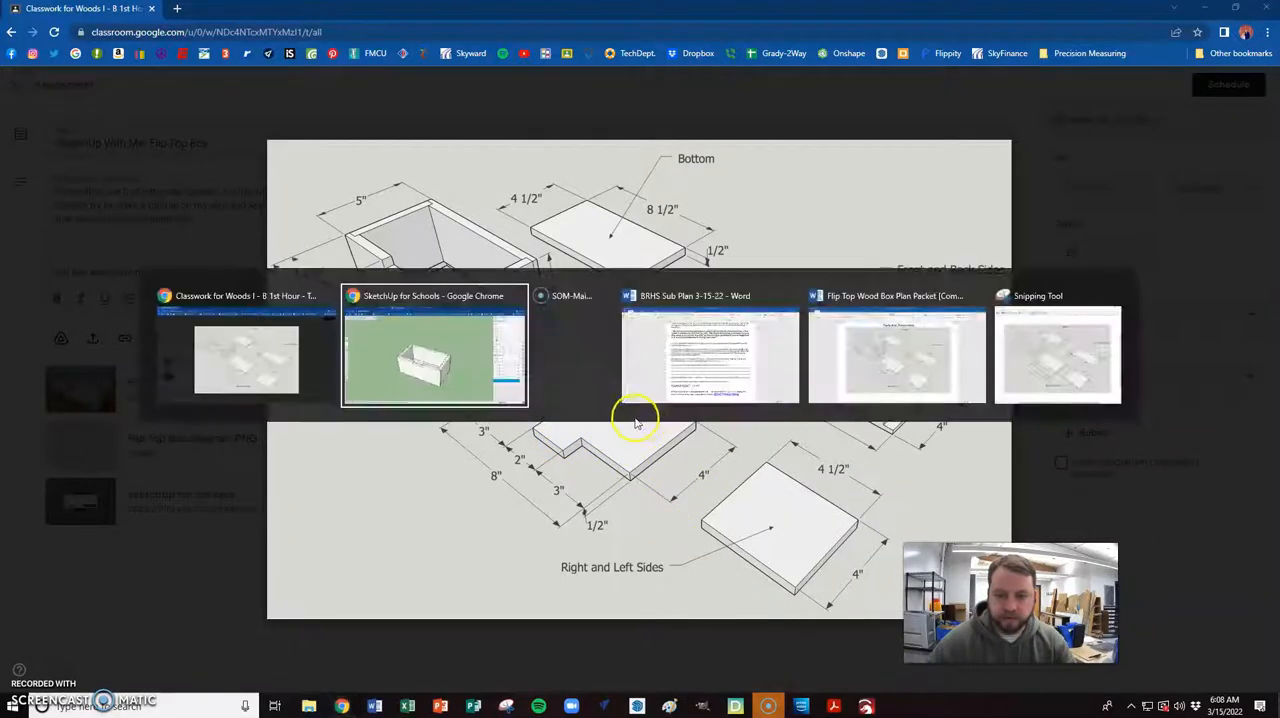
- Draw an 8" by 4" rectangle for the lid on the ground beside the box, checking its size against the plan diagram
{"action": "scroll", "coordinate": [234, 346], "scroll_direction": "down", "scroll_amount": 3}
{"action": "scroll", "coordinate": [372, 401], "scroll_direction": "down", "scroll_amount": 2}
{"action": "scroll", "coordinate": [457, 429], "scroll_direction": "up", "scroll_amount": 4}
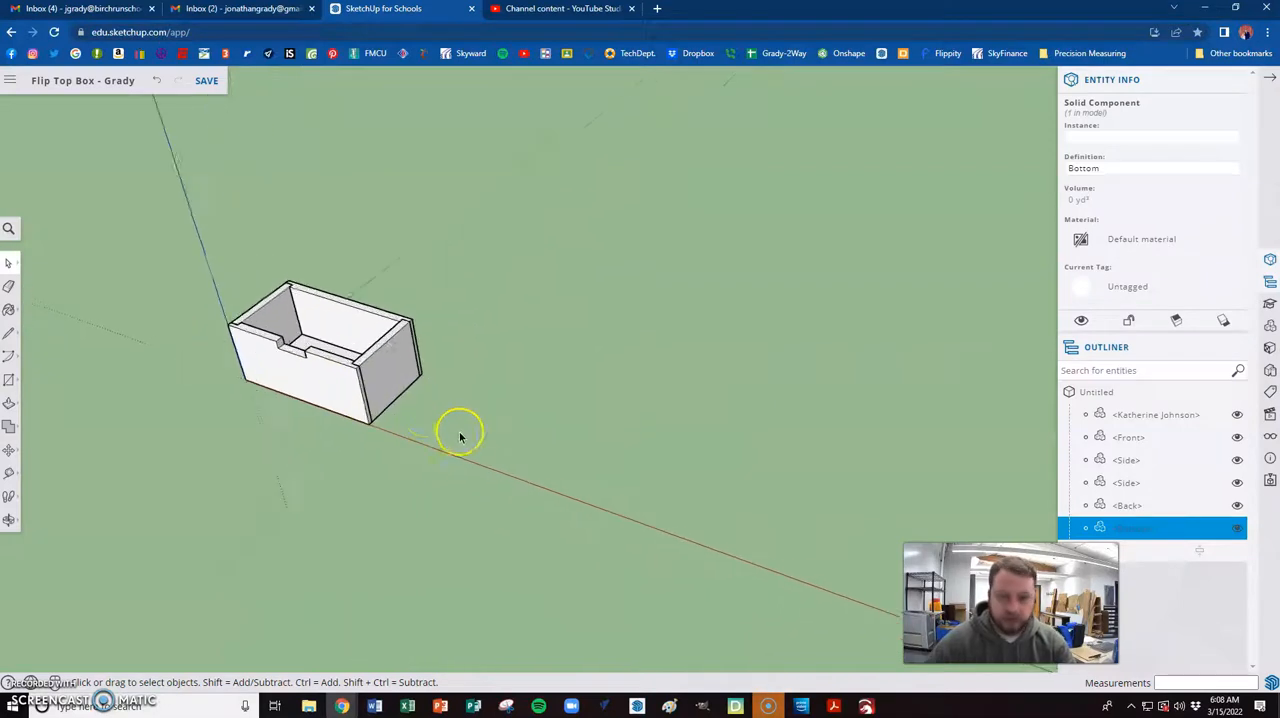
{"action": "key", "text": "r"}
{"action": "left_click", "coordinate": [395, 416]}
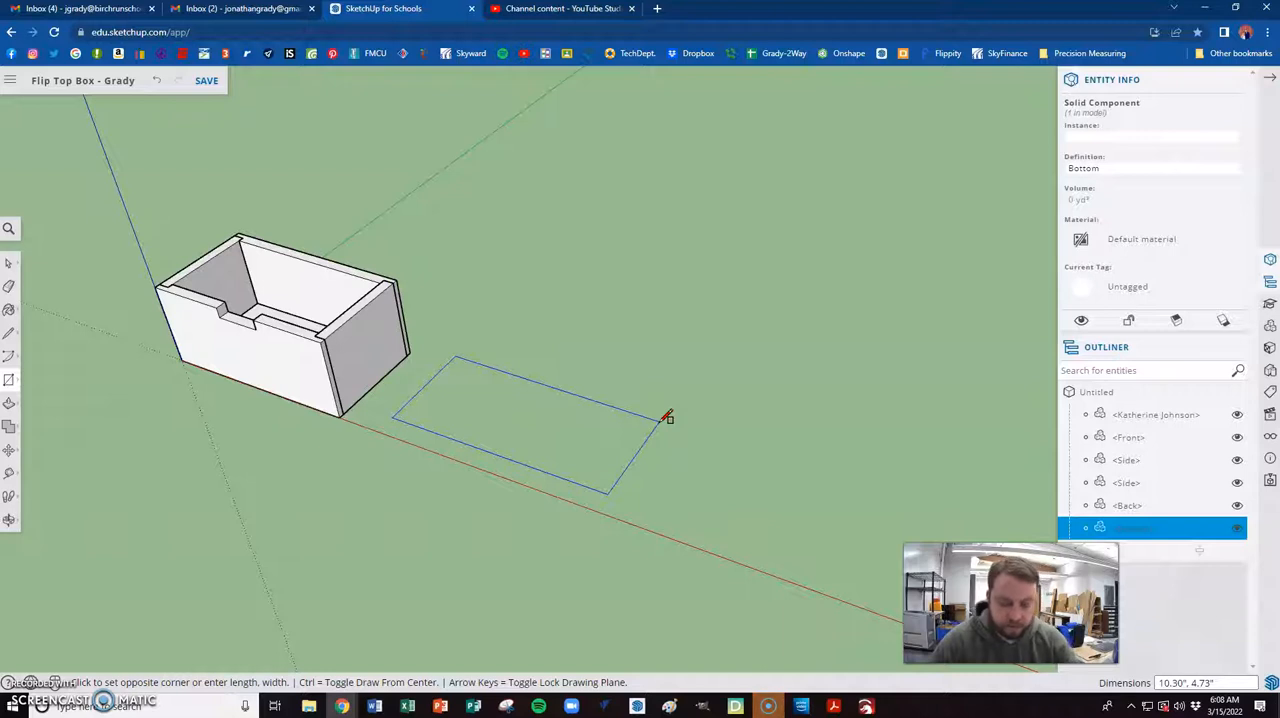
{"action": "type", "text": "8,4"}
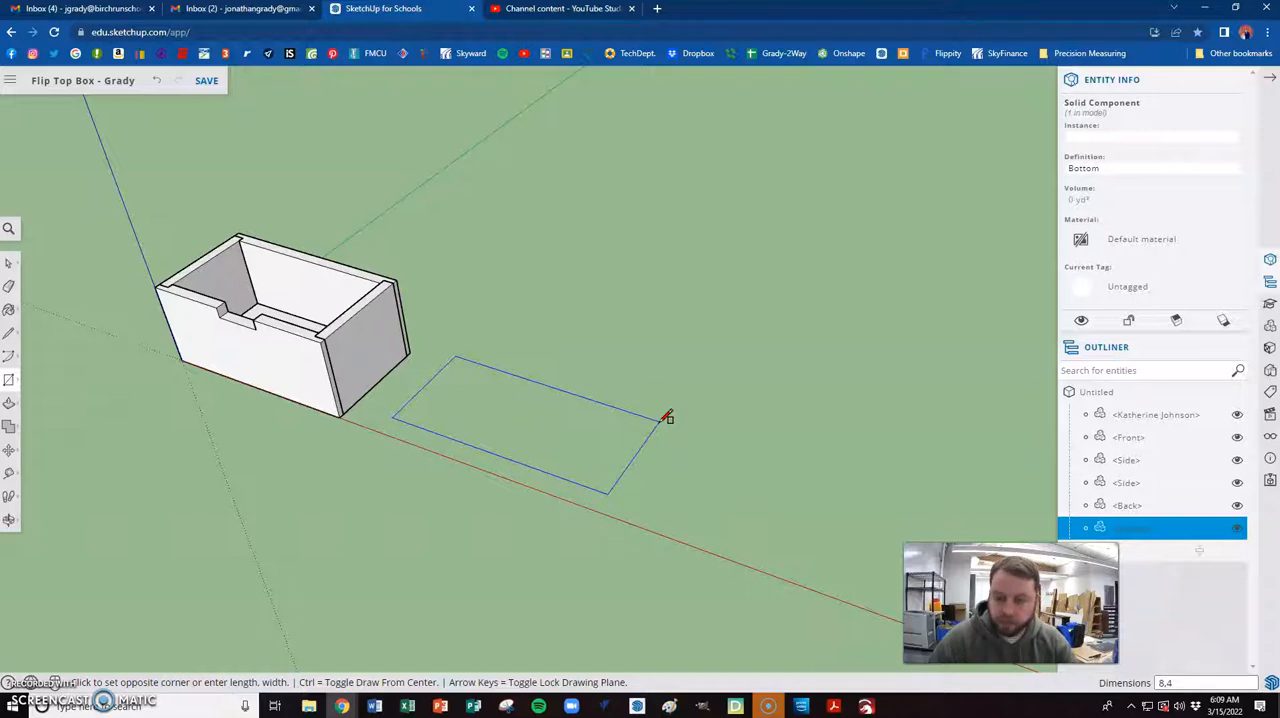
{"action": "key", "text": "Return"}
{"action": "key", "text": "alt+Tab"}
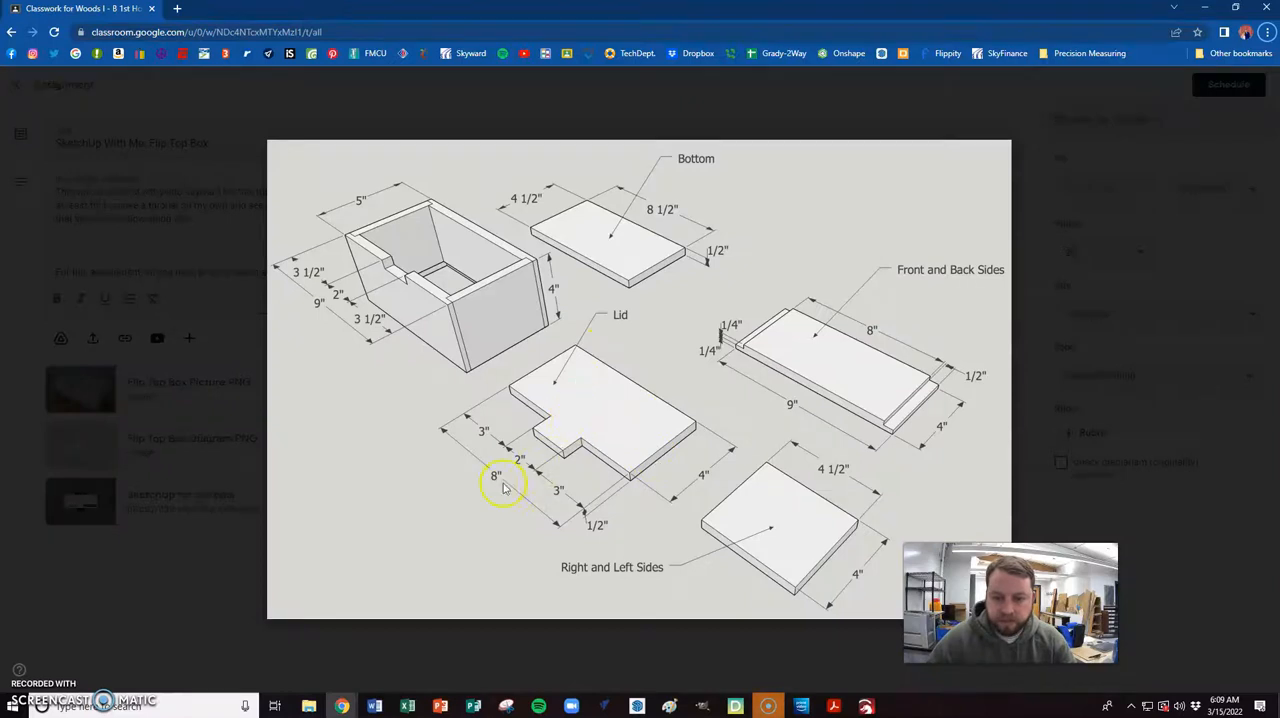
{"action": "key", "text": "alt+Tab"}
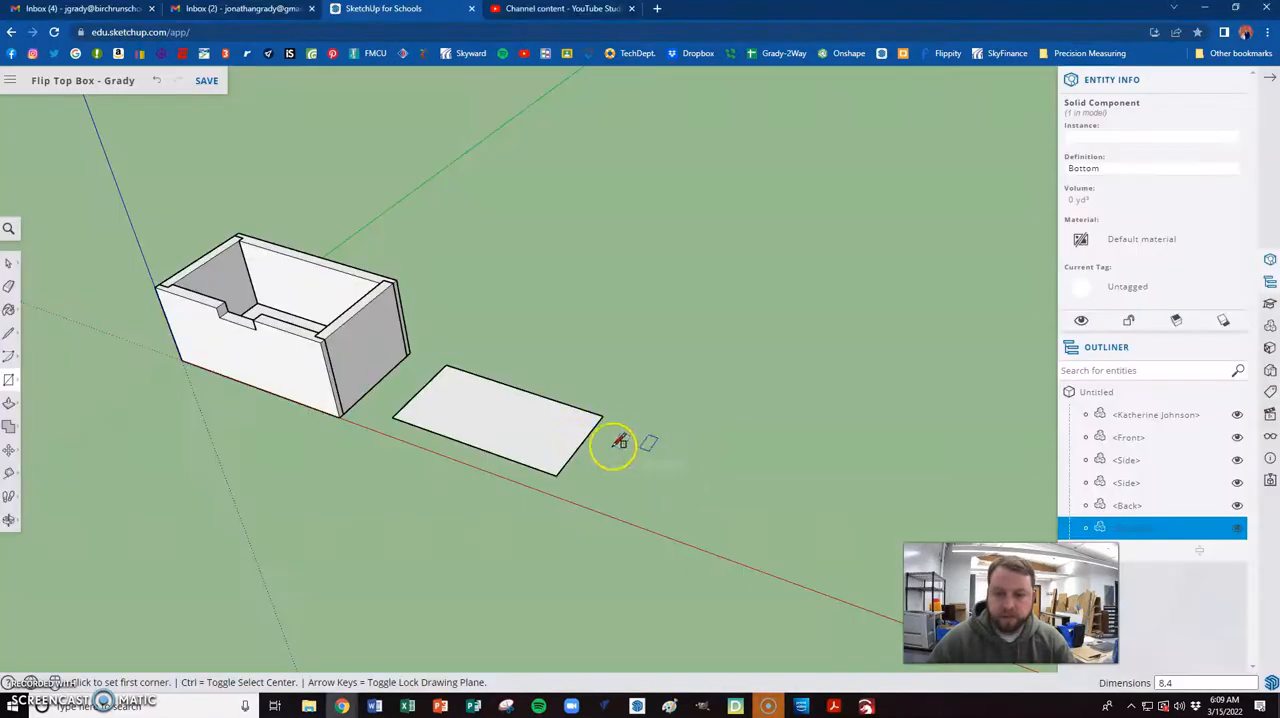
- Pull the lid rectangle up to a thickness of 0.5"
{"action": "key", "text": "p"}
{"action": "left_click", "coordinate": [545, 438]}
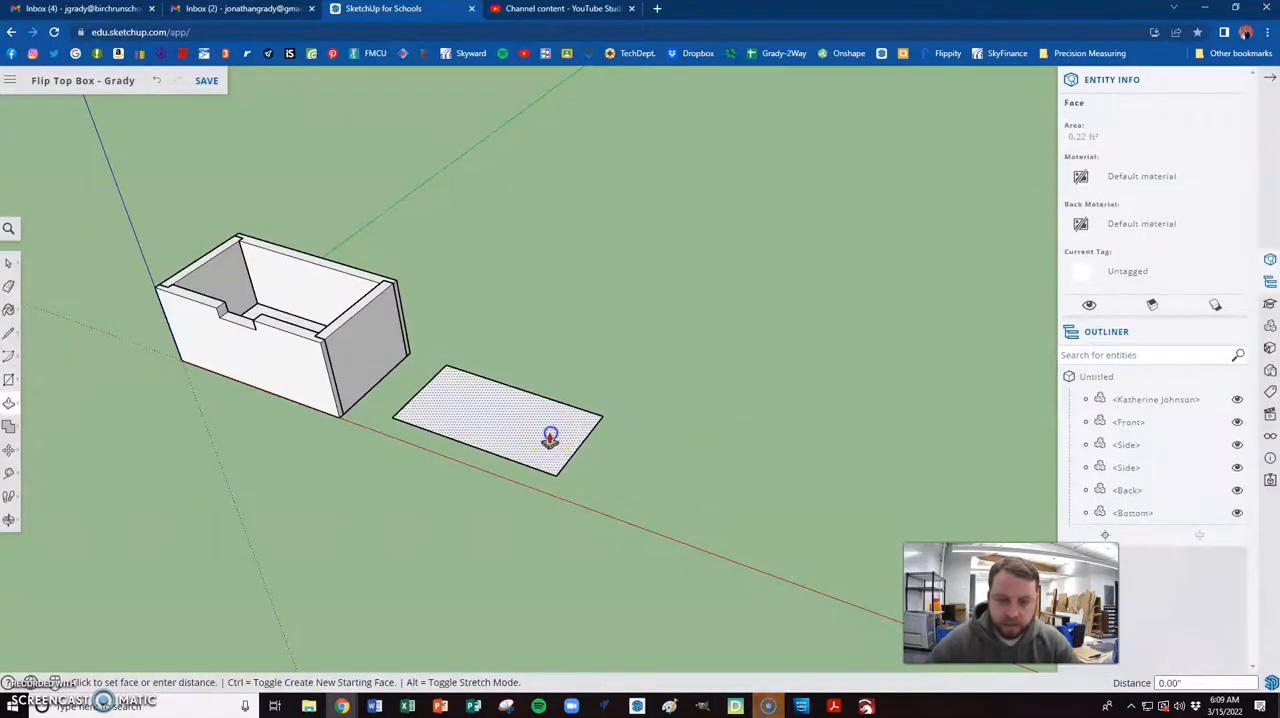
{"action": "type", "text": ".5"}
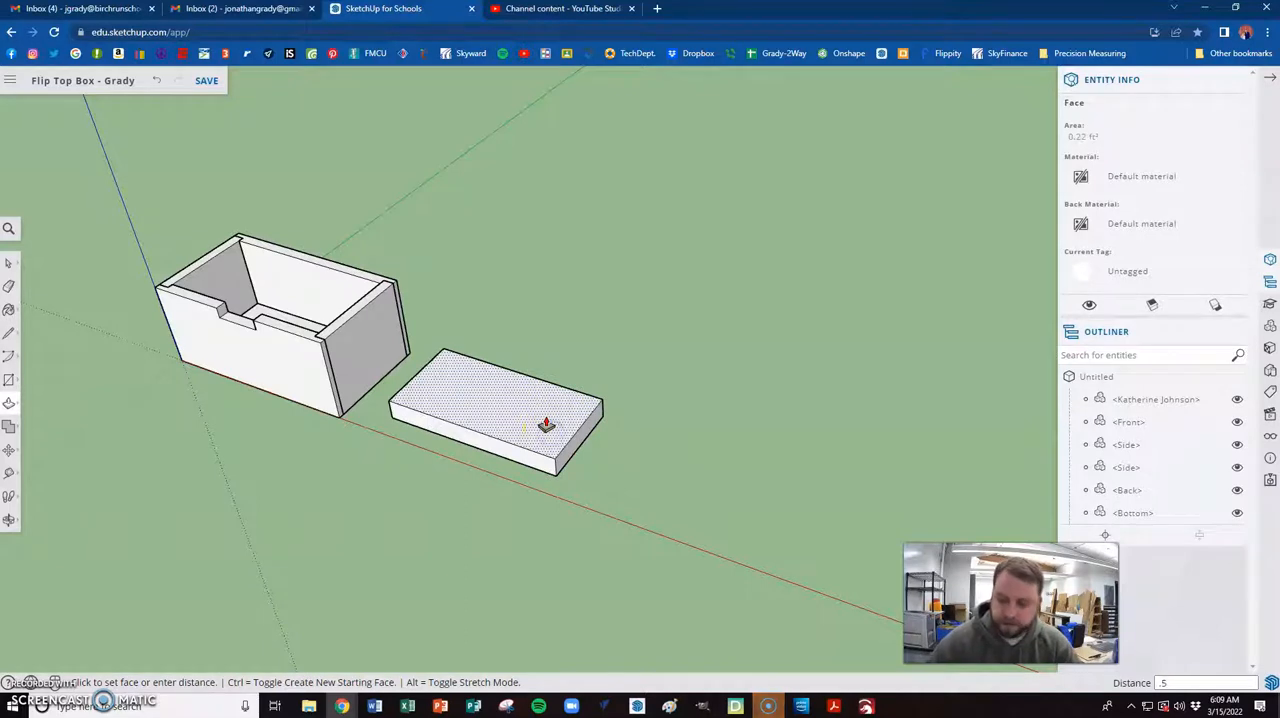
{"action": "key", "text": "Return"}
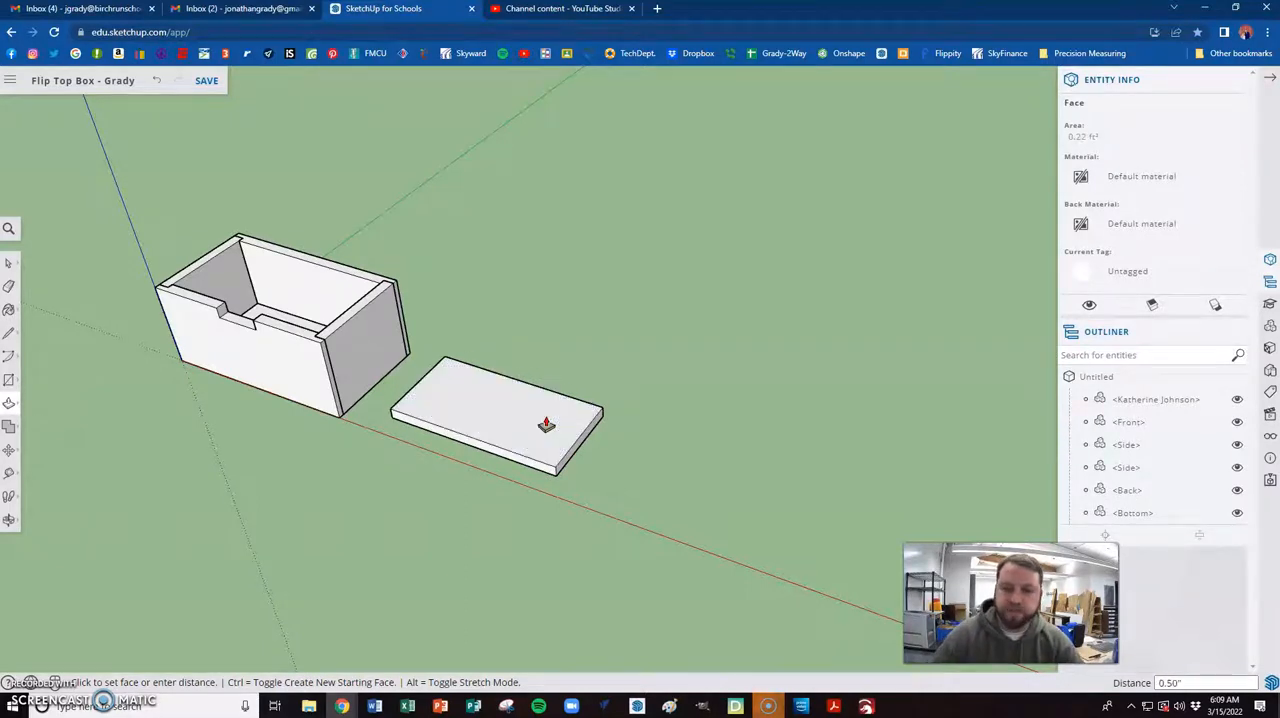
- Check the lid's tab layout in the plan diagram and place a guide 3" in from the lid's end nearest the box
{"action": "scroll", "coordinate": [452, 440], "scroll_direction": "up", "scroll_amount": 2}
{"action": "scroll", "coordinate": [430, 444], "scroll_direction": "up", "scroll_amount": 3}
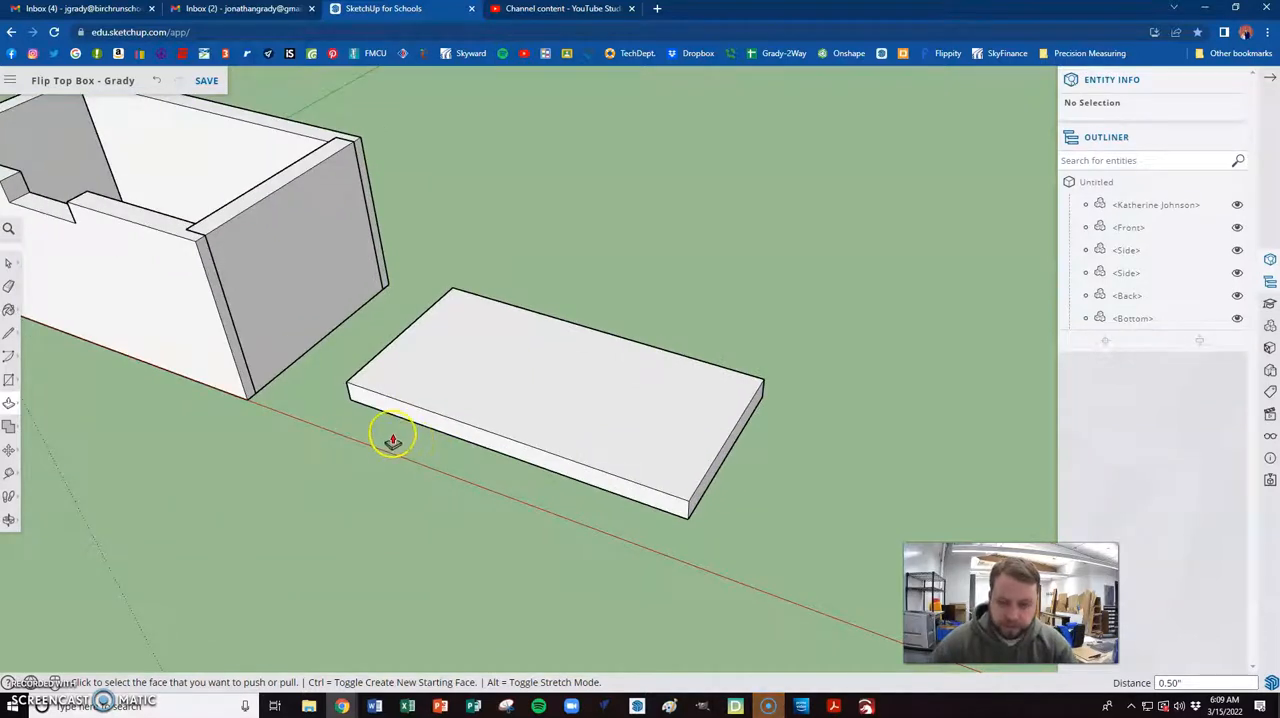
{"action": "key", "text": "alt+Tab"}
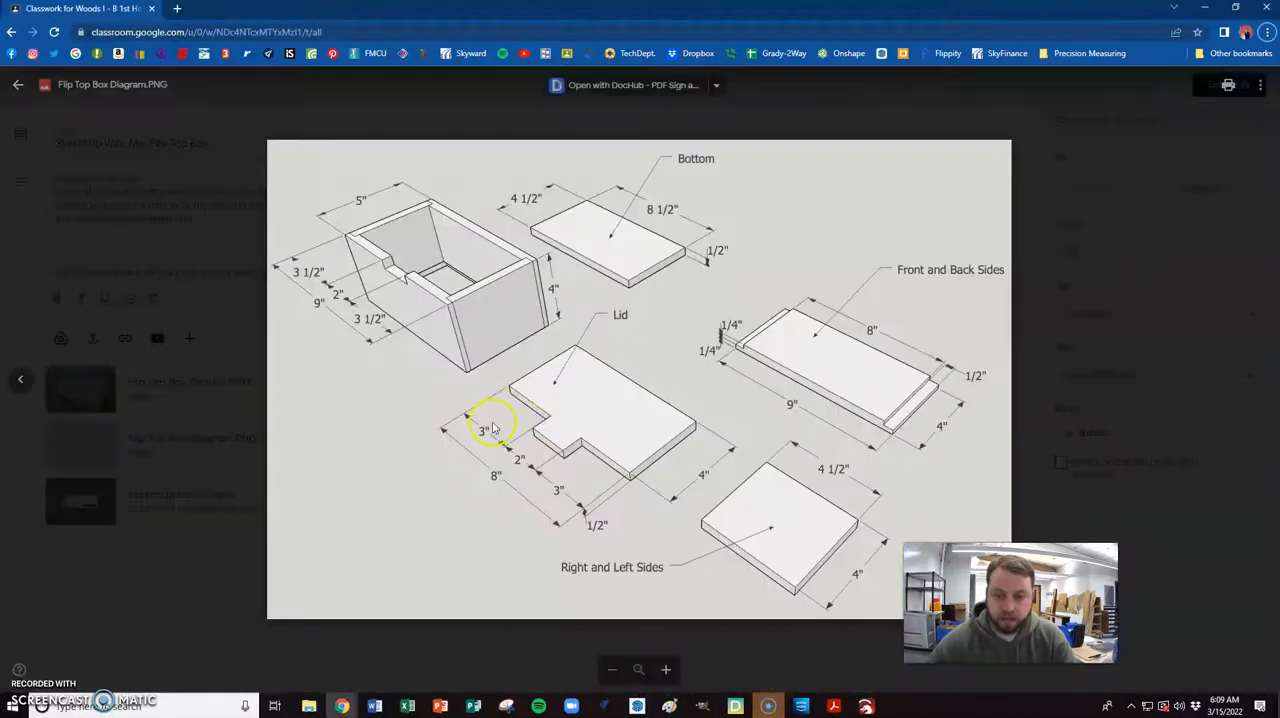
{"action": "key", "text": "alt+Tab"}
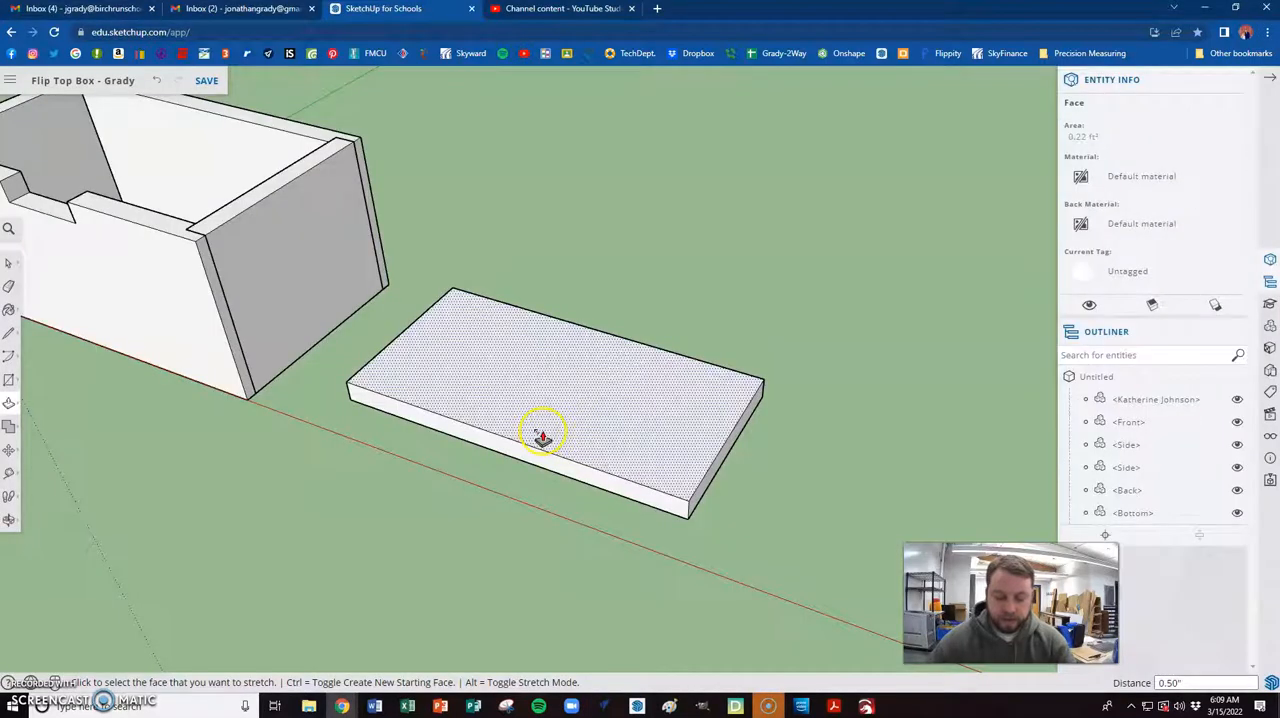
{"action": "key", "text": "t"}
{"action": "left_click", "coordinate": [358, 376]}
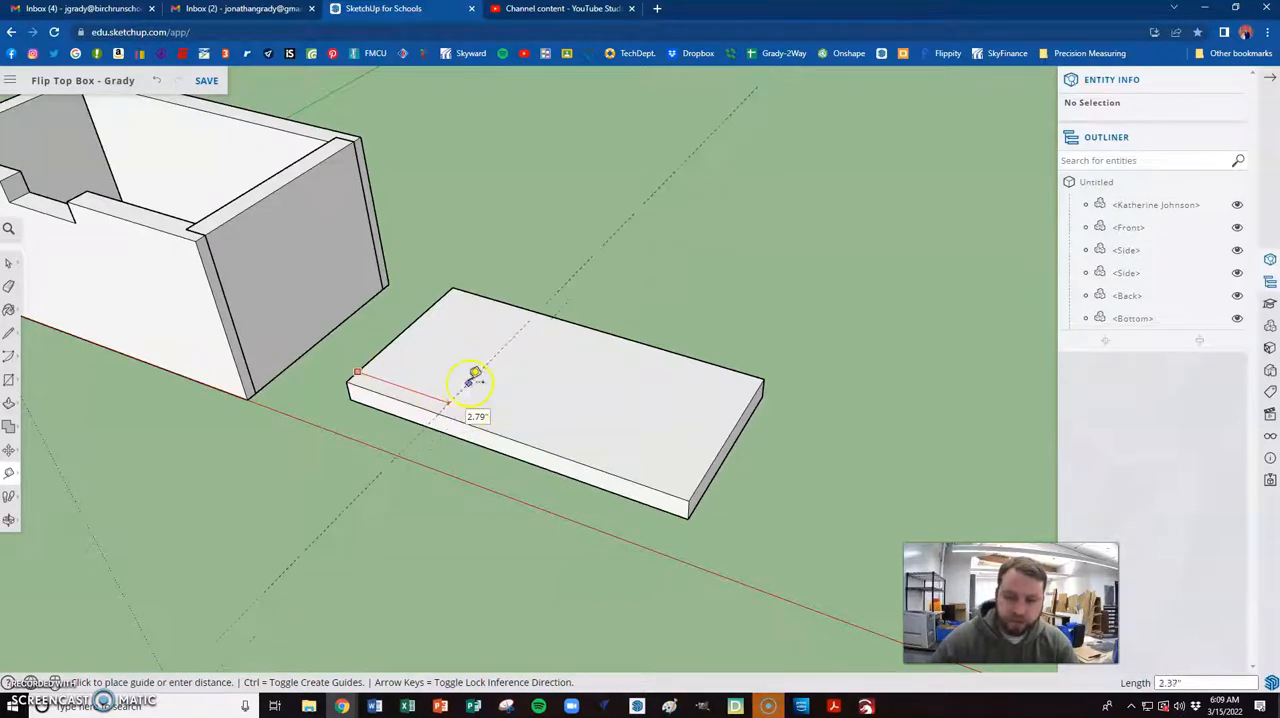
{"action": "scroll", "coordinate": [478, 385], "scroll_direction": "down", "scroll_amount": 3}
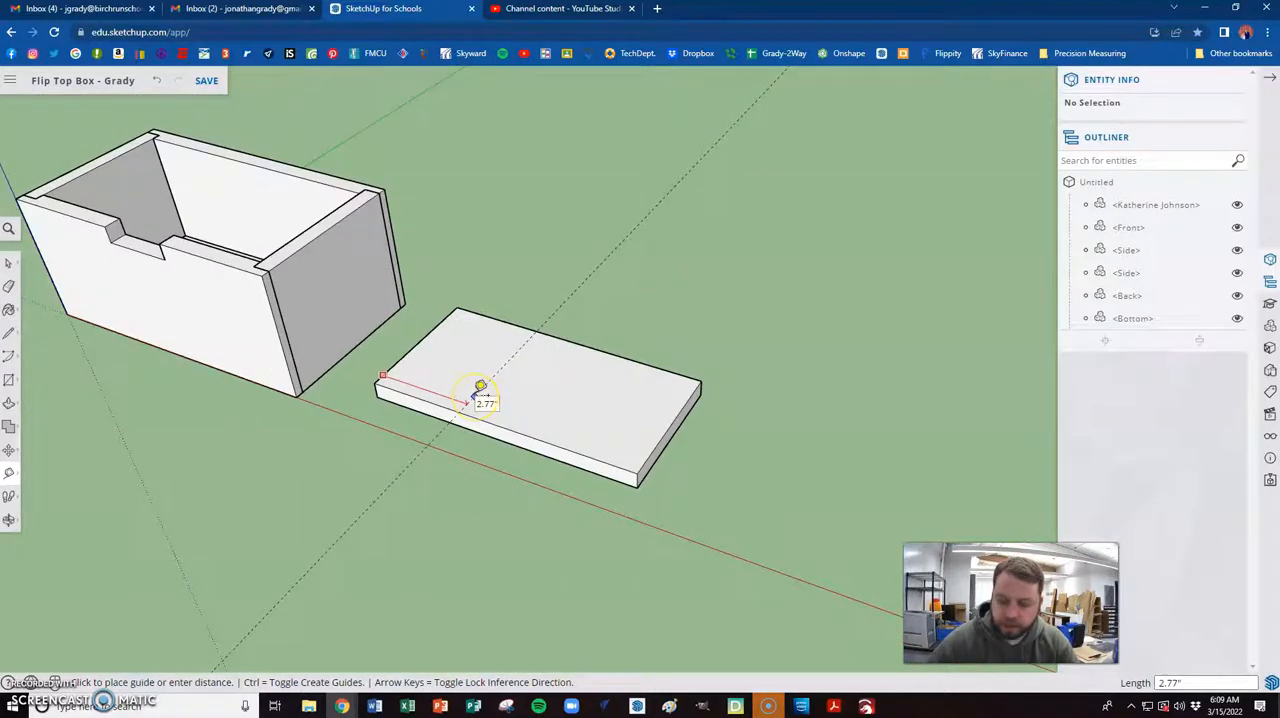
{"action": "key", "text": "Return"}
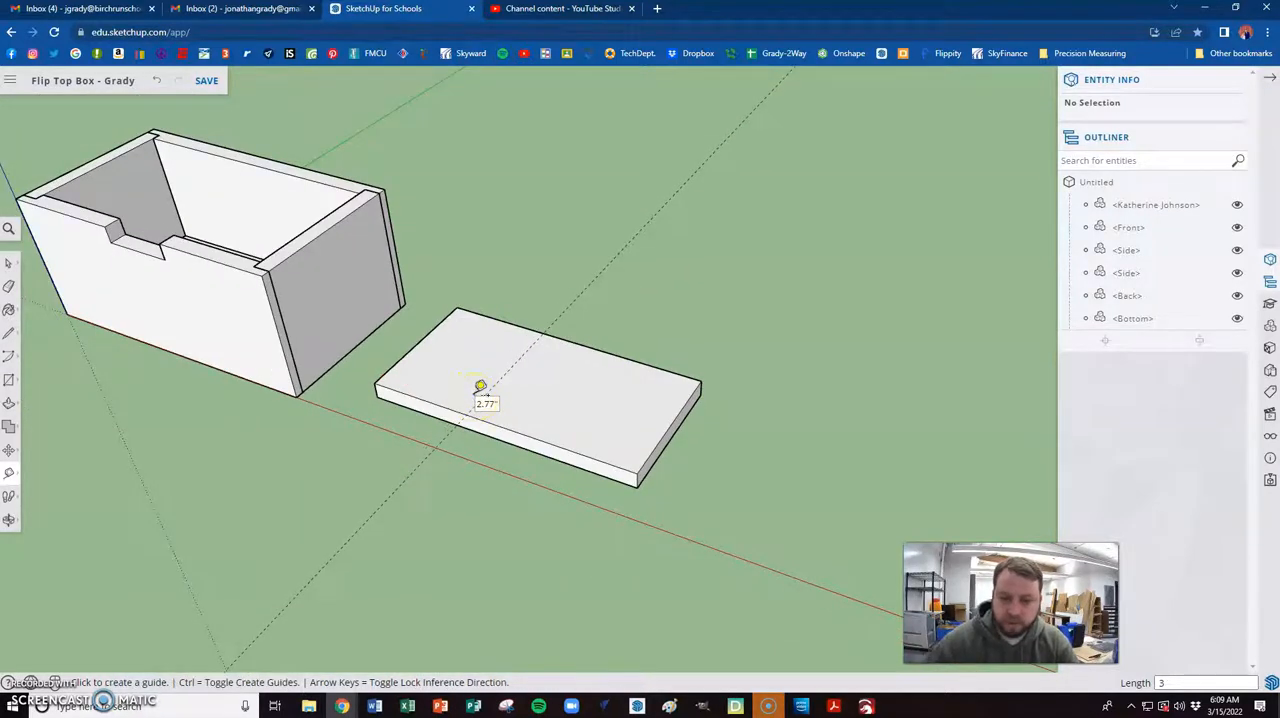
- Place a second guide 3" in from the lid's far end, parallel to the first guide
{"action": "scroll", "coordinate": [480, 386], "scroll_direction": "up", "scroll_amount": 5}
{"action": "left_click", "coordinate": [797, 501]}
{"action": "type", "text": "3"}
{"action": "key", "text": "Return"}
{"action": "left_click", "coordinate": [592, 457]}
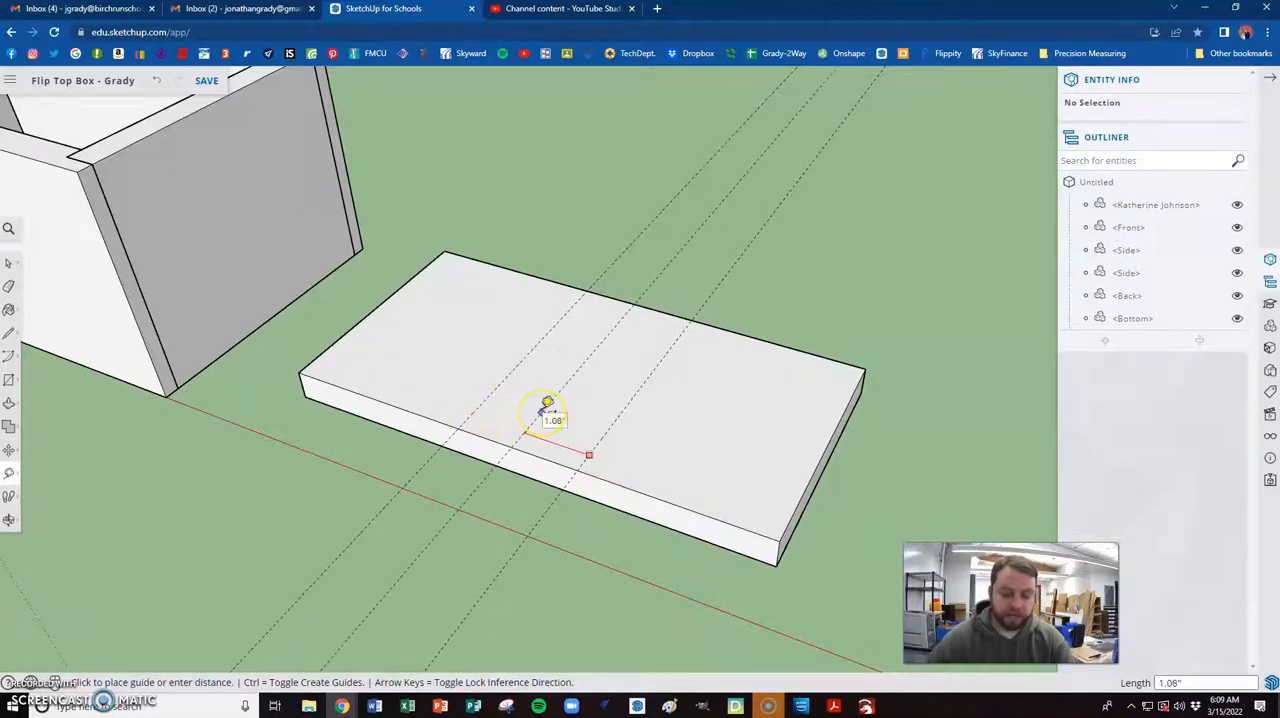
{"action": "key", "text": "Escape"}
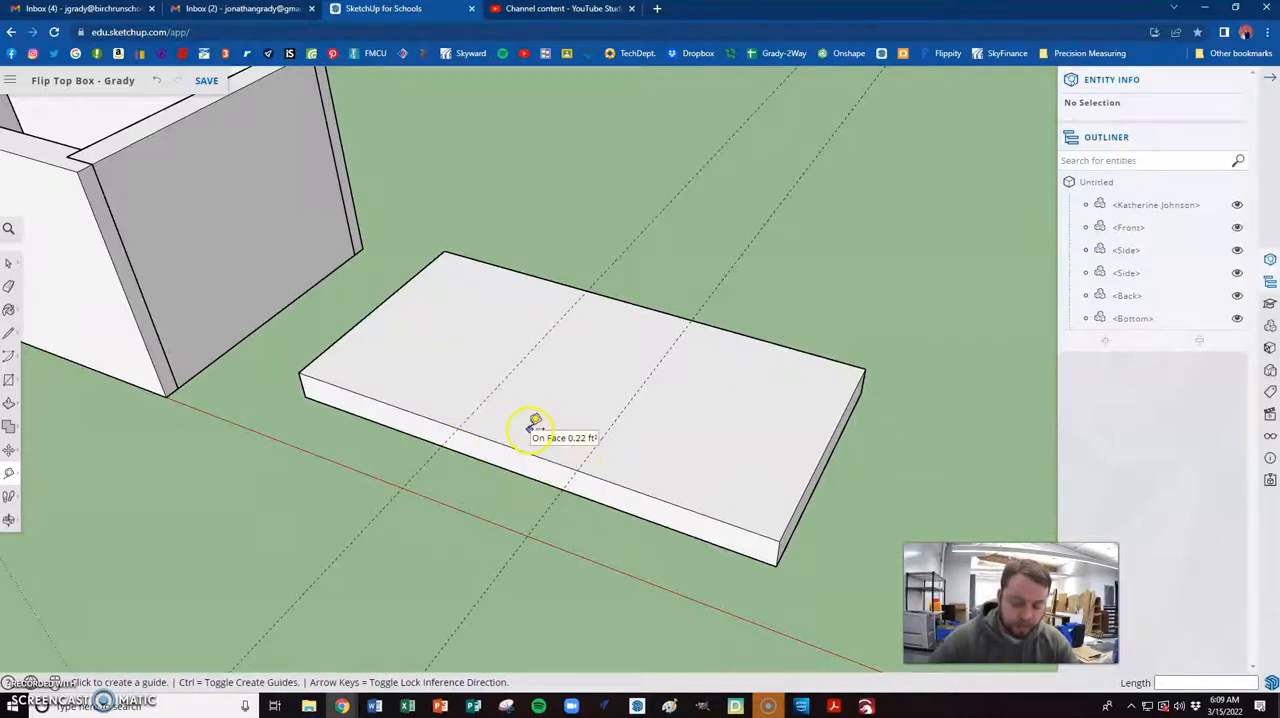
- Draw a 2" by 0.5" rectangle on the lid's front edge face, starting where the first guide meets the upper edge
{"action": "key", "text": "r"}
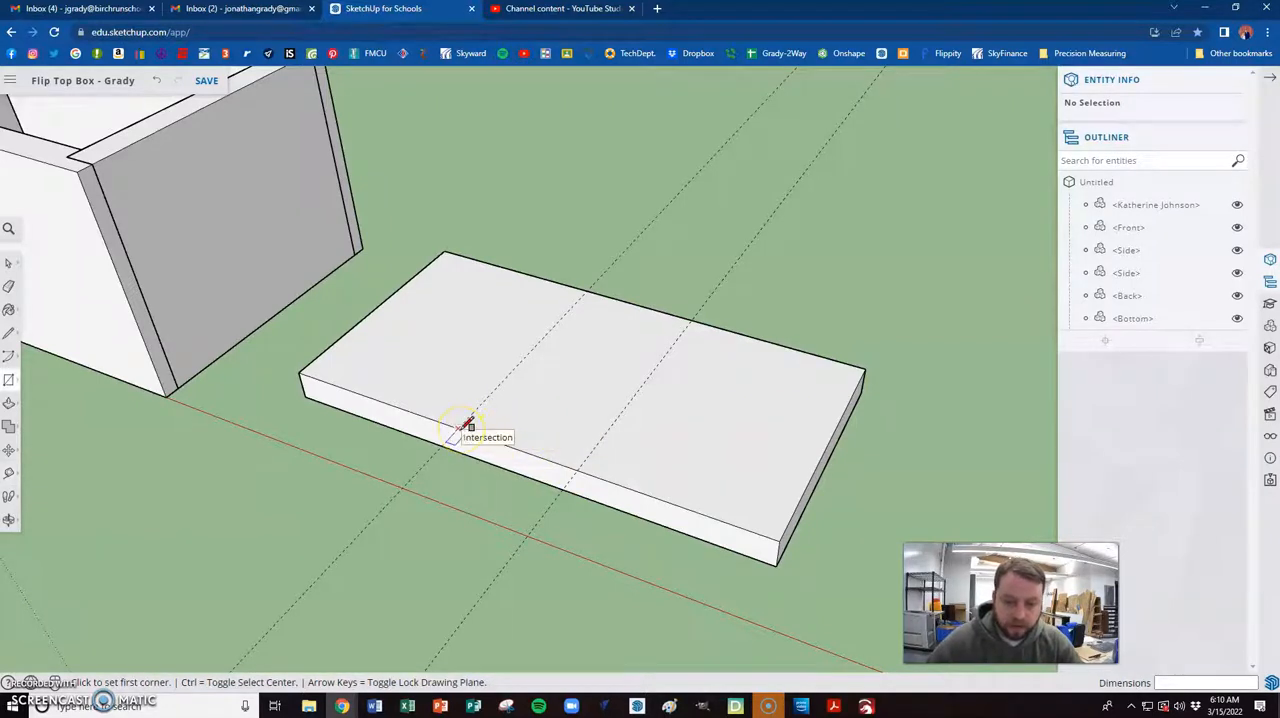
{"action": "left_click", "coordinate": [458, 428]}
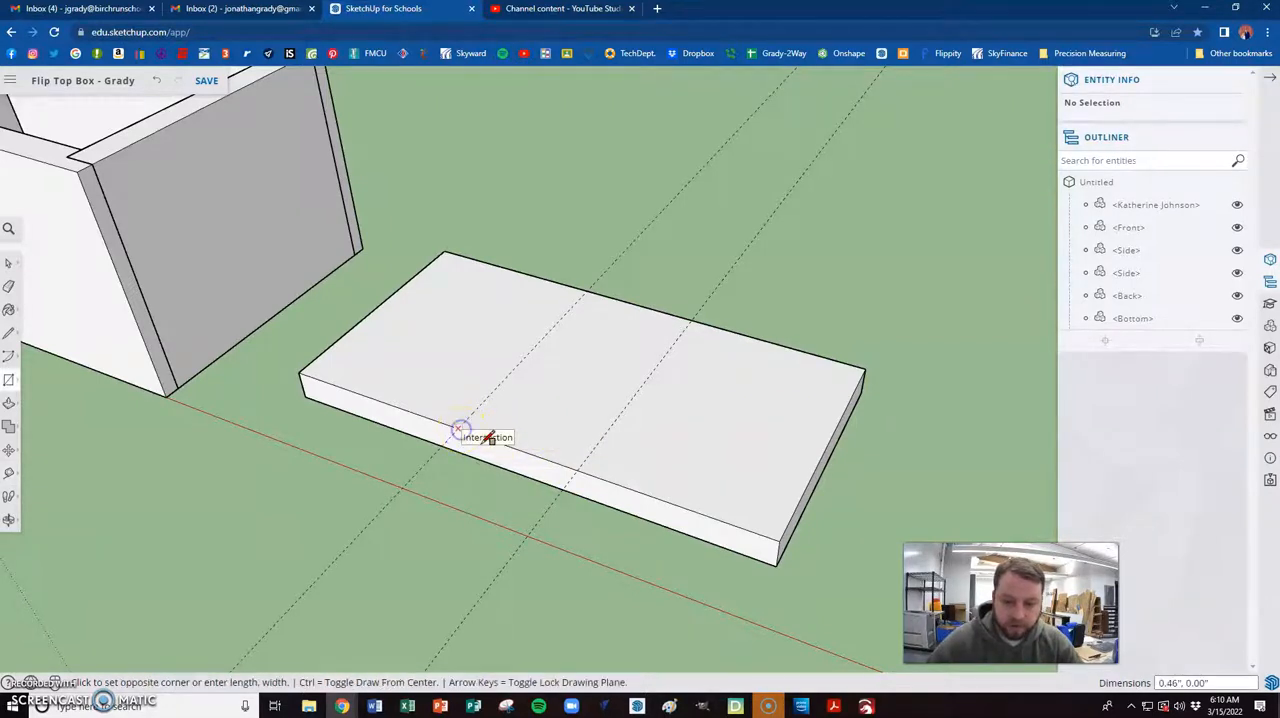
{"action": "left_click", "coordinate": [584, 468]}
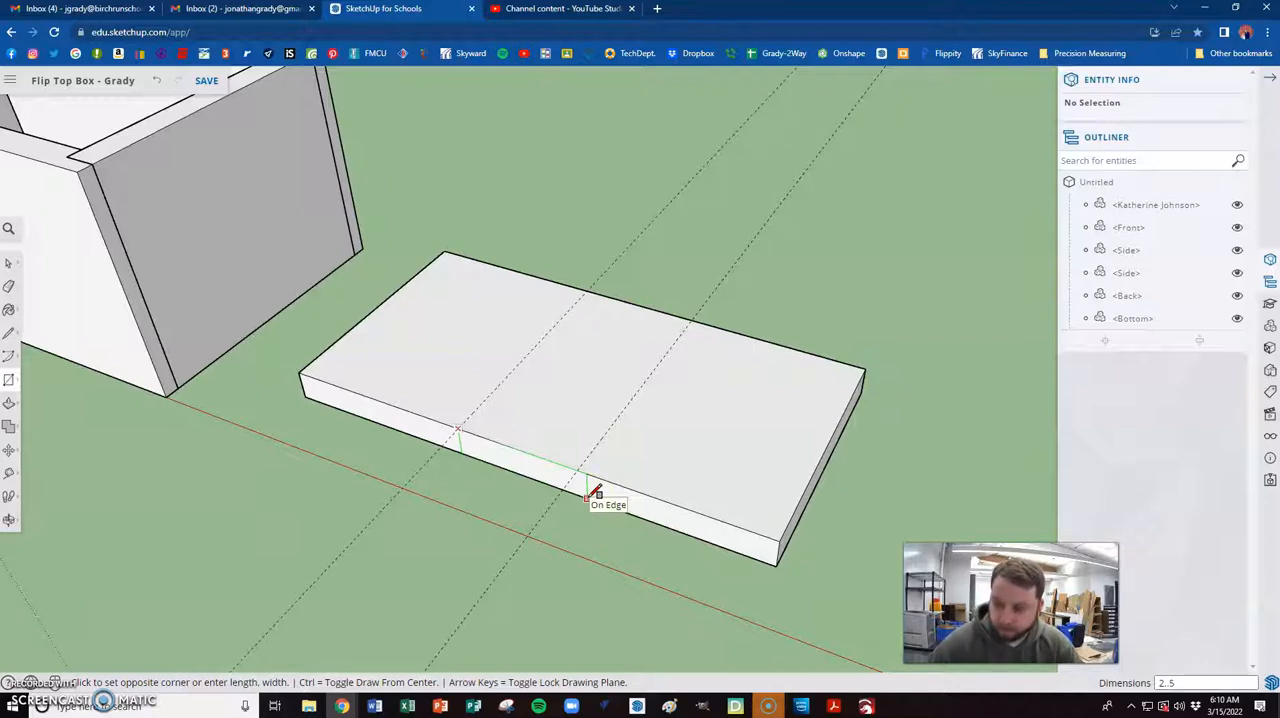
{"action": "left_click", "coordinate": [584, 492]}
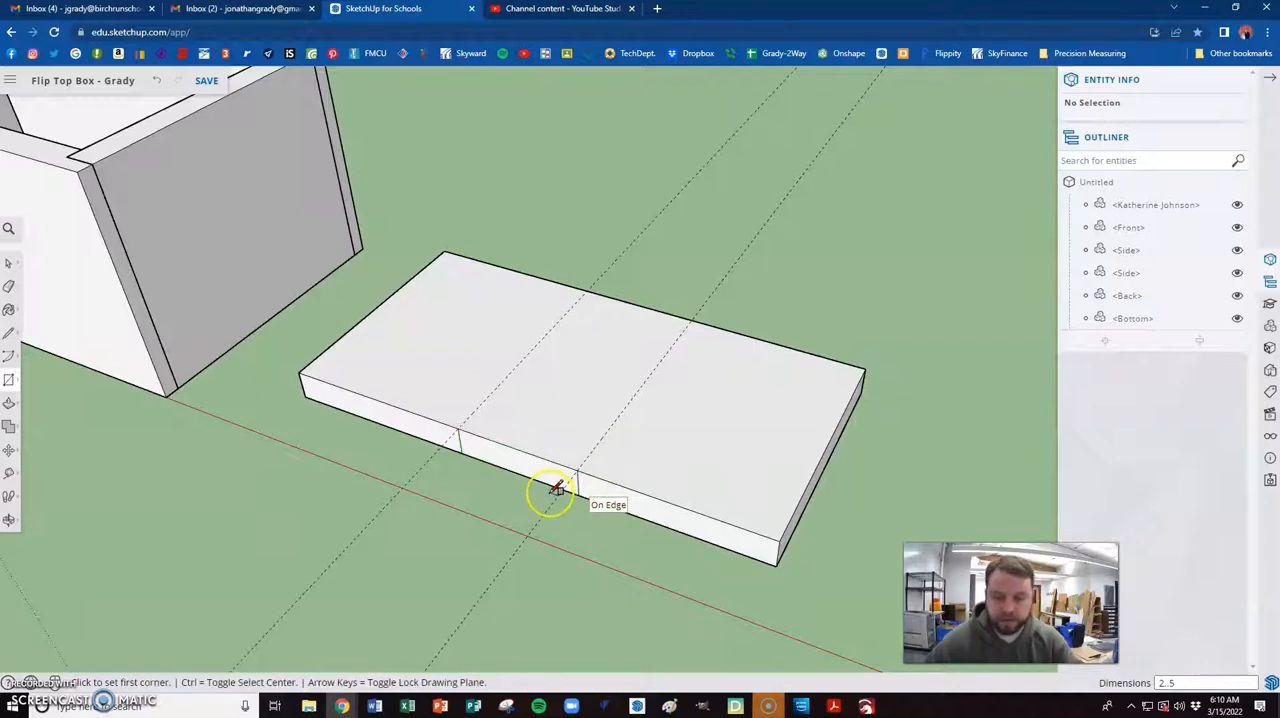
- Erase both guides crossing the lid
{"action": "key", "text": "e"}
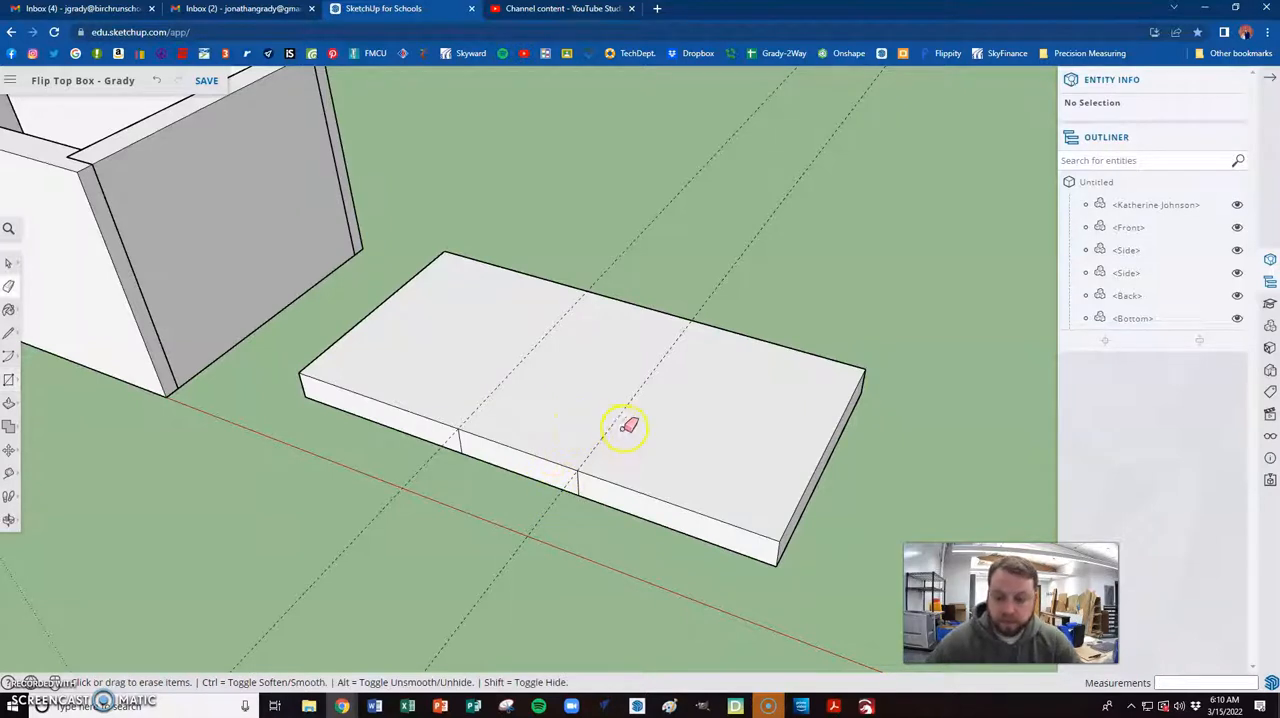
{"action": "left_click", "coordinate": [615, 424]}
{"action": "left_click", "coordinate": [500, 382]}
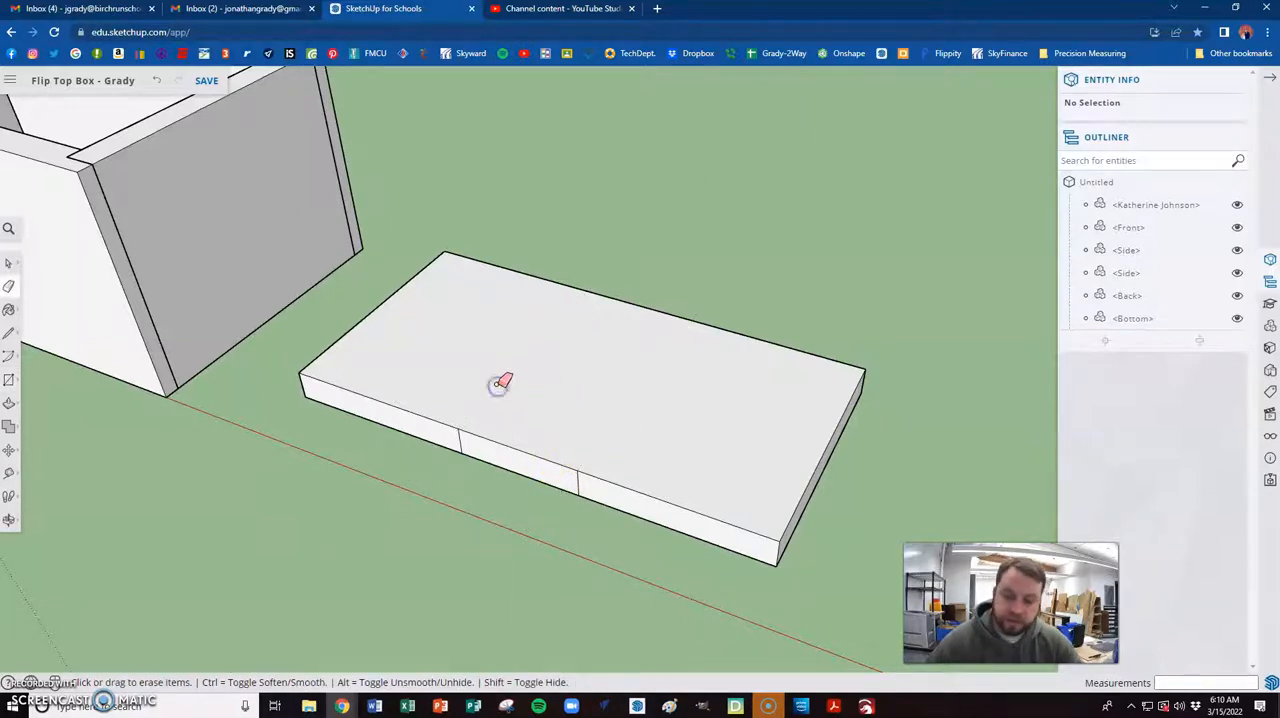
- Pull the rectangle on the lid's front edge out 1" to form the tab
{"action": "key", "text": "p"}
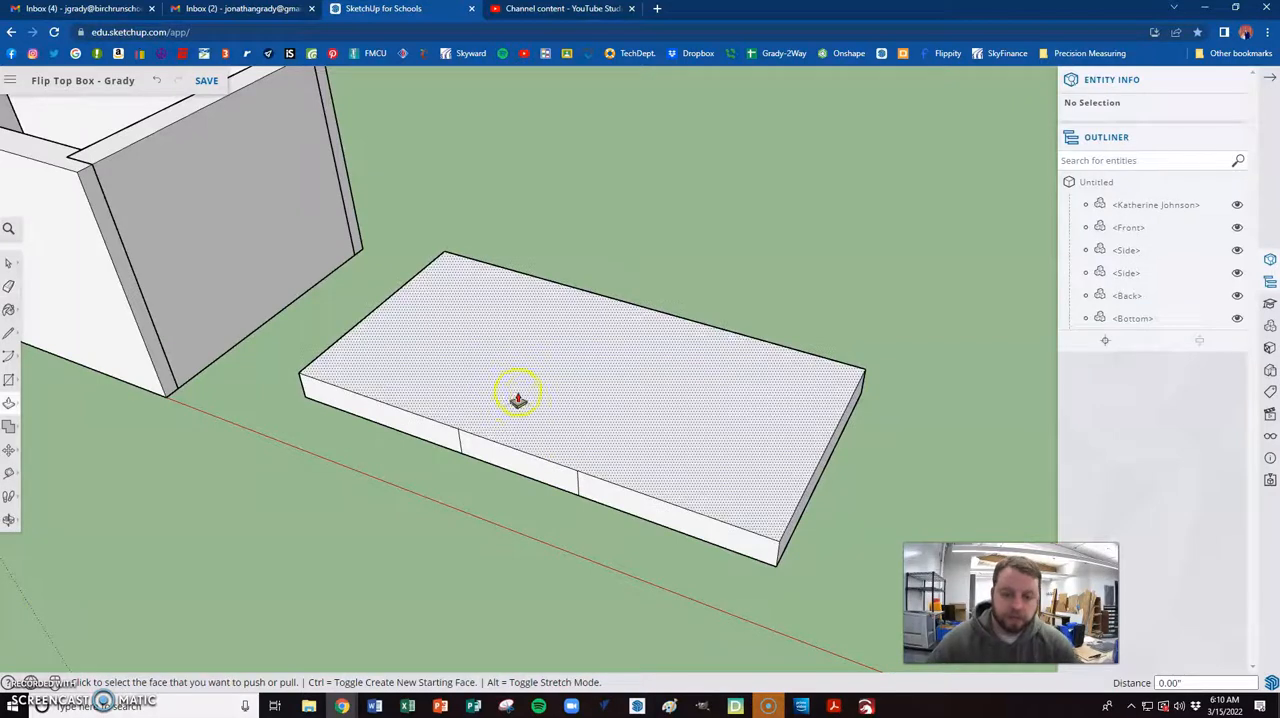
{"action": "left_click", "coordinate": [531, 451]}
{"action": "left_click", "coordinate": [535, 470]}
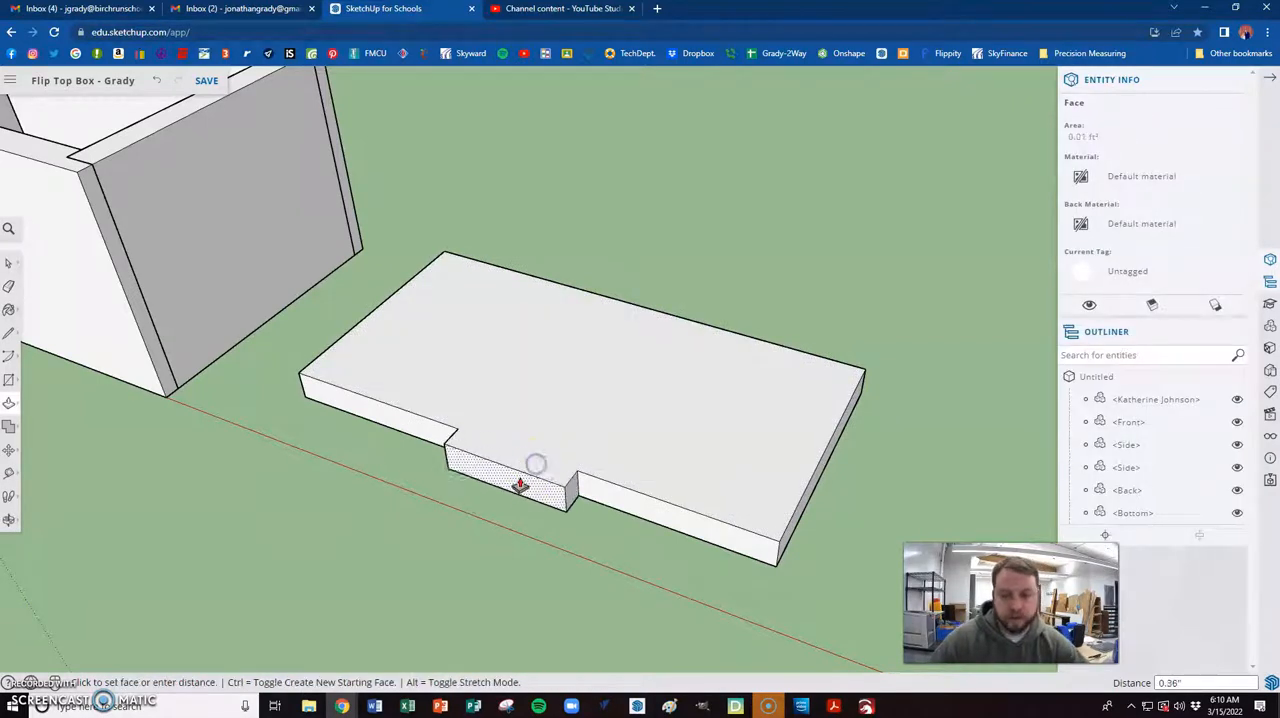
{"action": "type", "text": "1"}
{"action": "key", "text": "Return"}
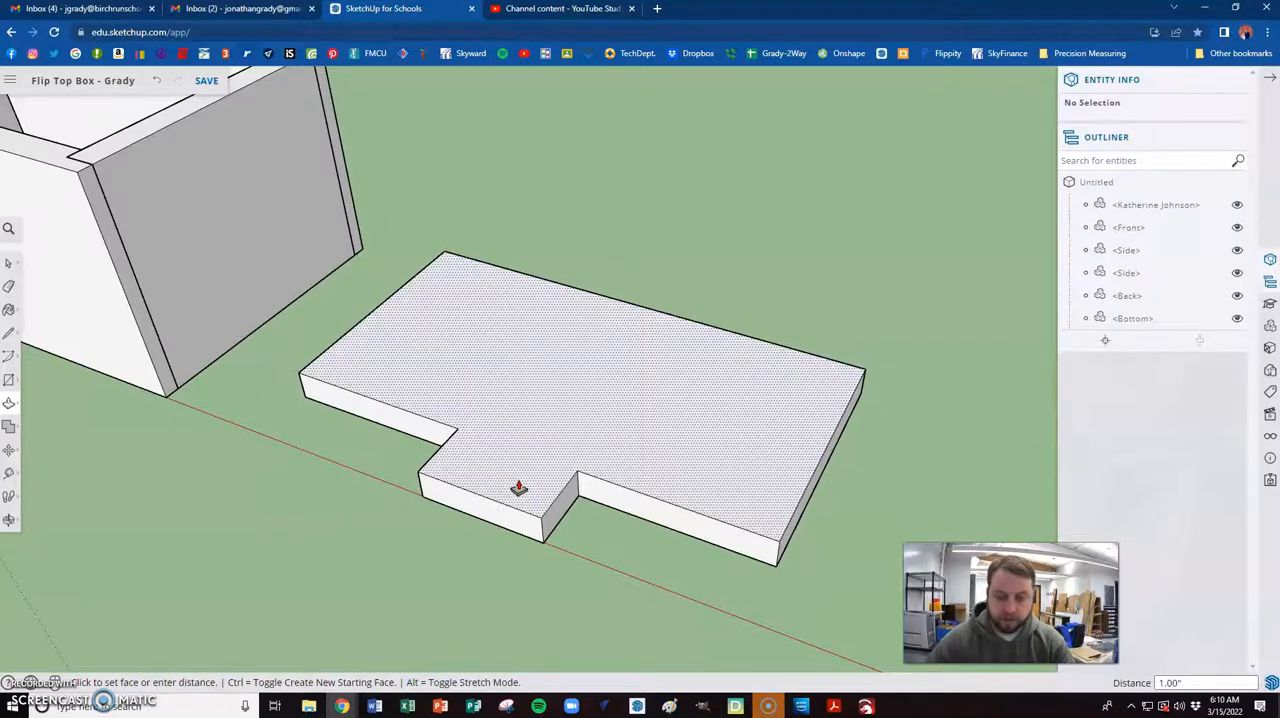
- Make the whole lid, including its tab, a component named Top
{"action": "key", "text": "space"}
{"action": "scroll", "coordinate": [582, 514], "scroll_direction": "down", "scroll_amount": 4}
{"action": "middle_click_drag", "start_coordinate": [700, 541], "coordinate": [604, 531]}
{"action": "triple_click", "coordinate": [607, 489]}
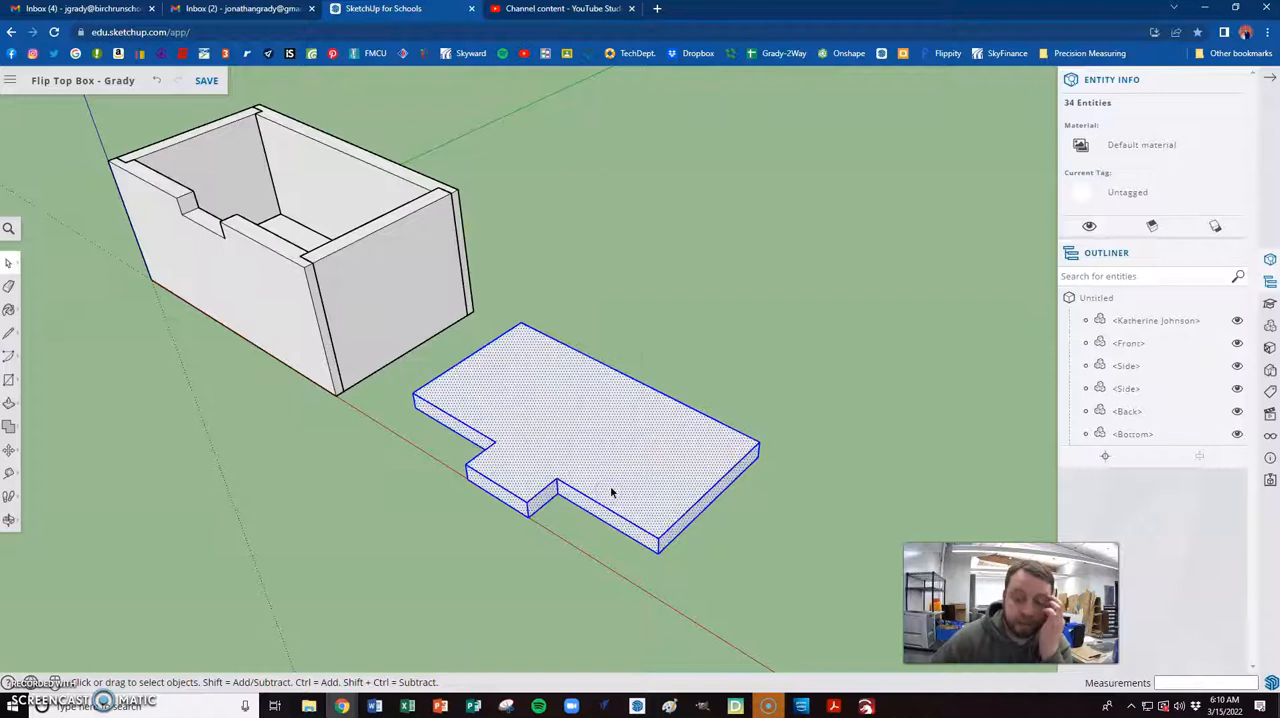
{"action": "right_click", "coordinate": [612, 491]}
{"action": "left_click", "coordinate": [641, 490]}
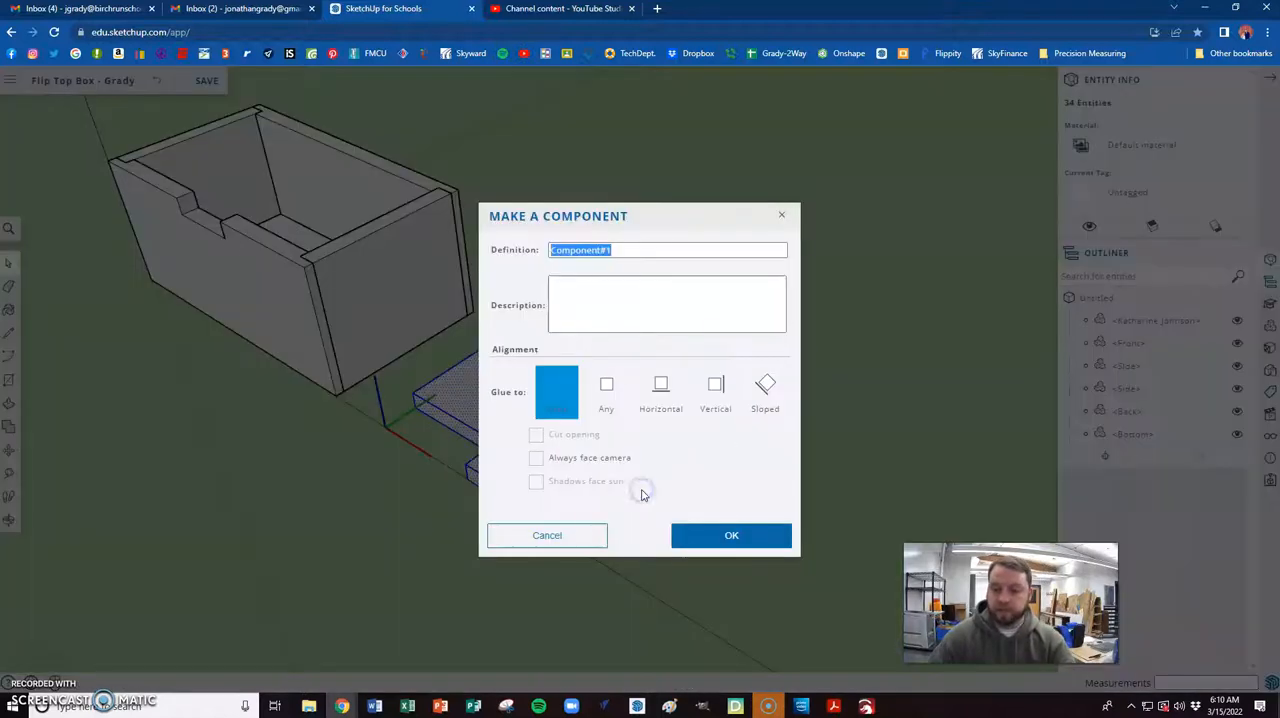
{"action": "type", "text": "Top"}
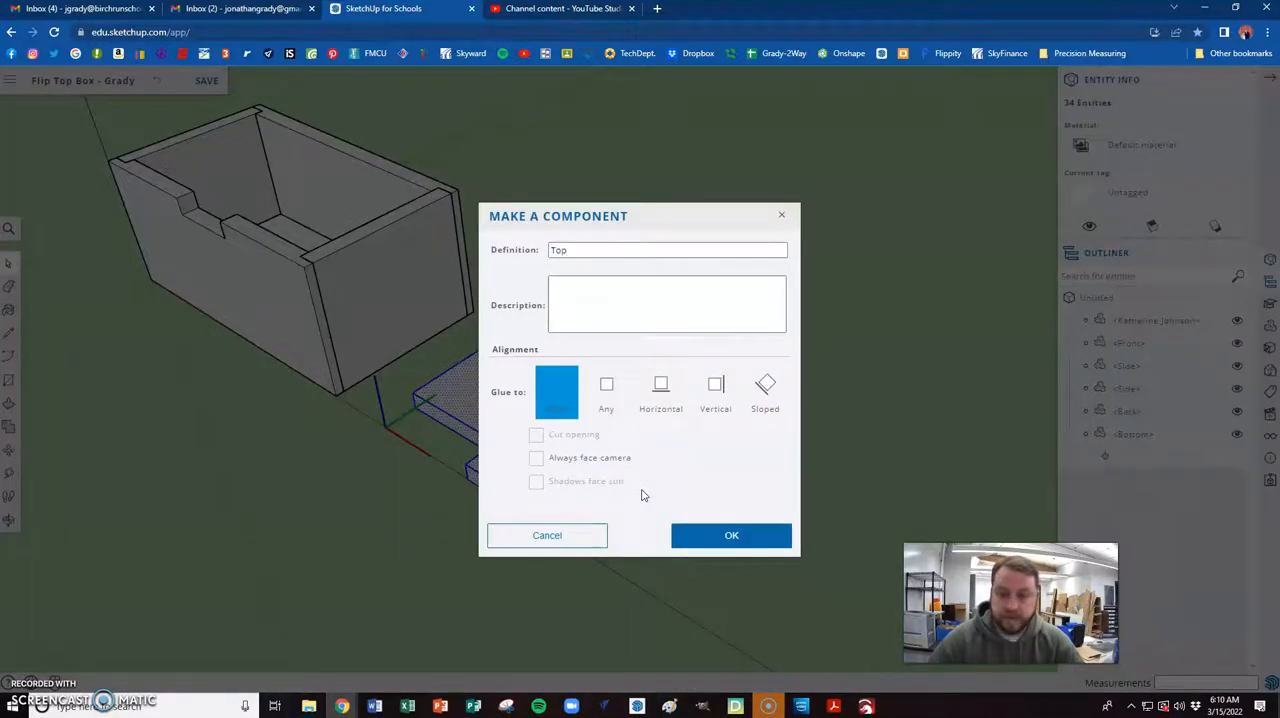
{"action": "left_click", "coordinate": [700, 531]}
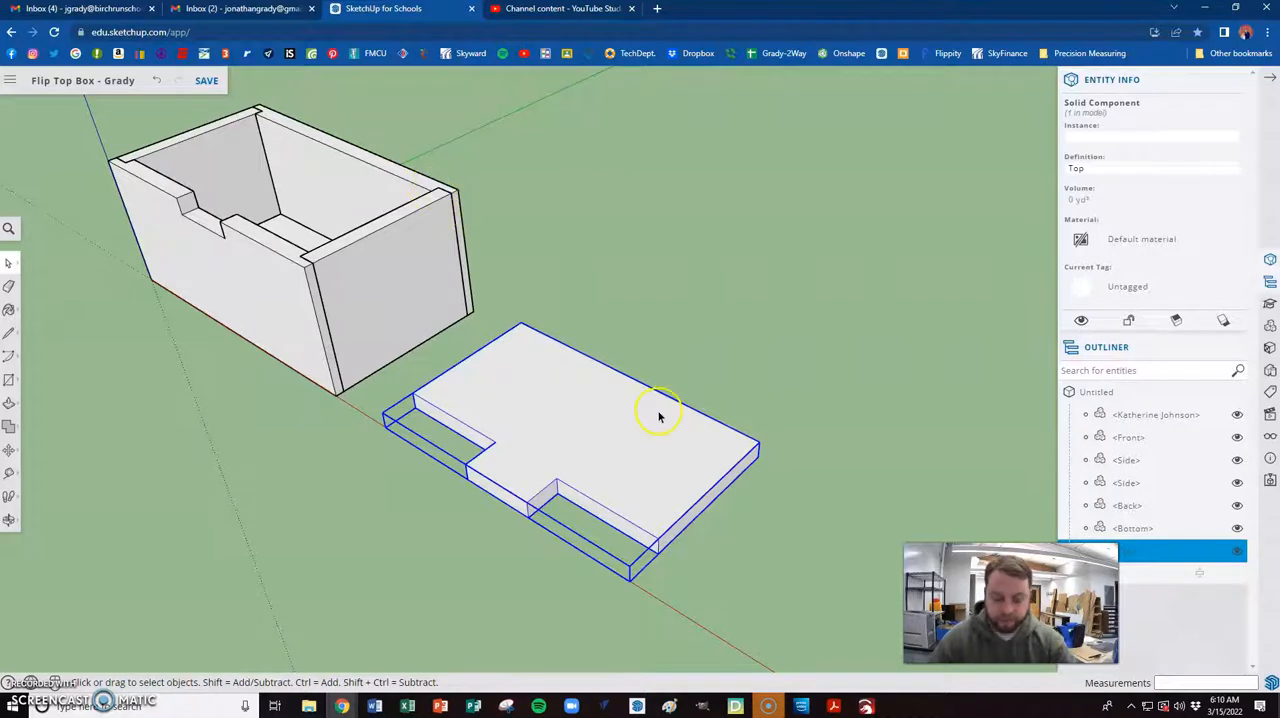
- Move the lid by its rear corner into the box opening so it sits between the sides with its tab in the front notch
{"action": "key", "text": "m"}
{"action": "left_click_drag", "start_coordinate": [760, 442], "coordinate": [430, 190]}
{"action": "left_click", "coordinate": [430, 190]}
{"action": "middle_click_drag", "start_coordinate": [543, 271], "coordinate": [320, 200]}
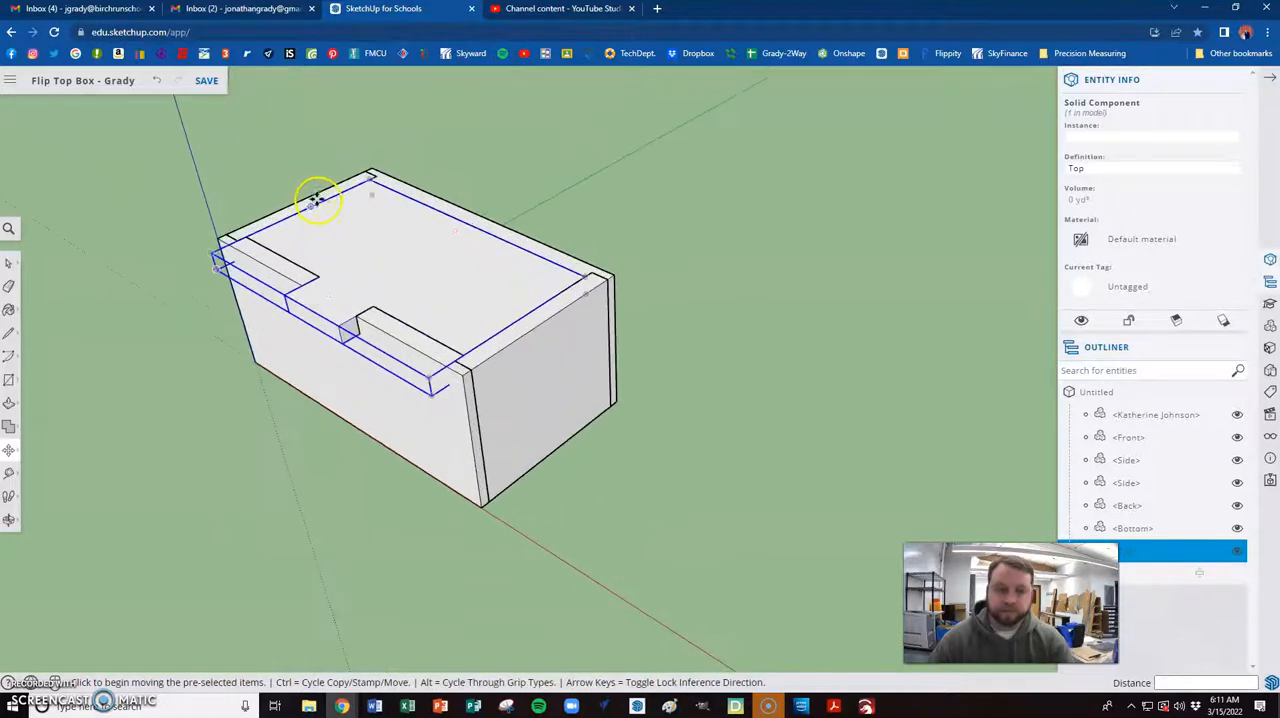
- Deselect the lid and examine from several angles how it fits between the box's sides, front and back
{"action": "key", "text": "space"}
{"action": "left_click", "coordinate": [603, 218]}
{"action": "middle_click_drag", "start_coordinate": [356, 242], "coordinate": [517, 262]}
{"action": "middle_click_drag", "start_coordinate": [656, 304], "coordinate": [600, 303]}
{"action": "scroll", "coordinate": [429, 257], "scroll_direction": "up", "scroll_amount": 3}
{"action": "middle_click_drag", "start_coordinate": [812, 275], "coordinate": [700, 263]}
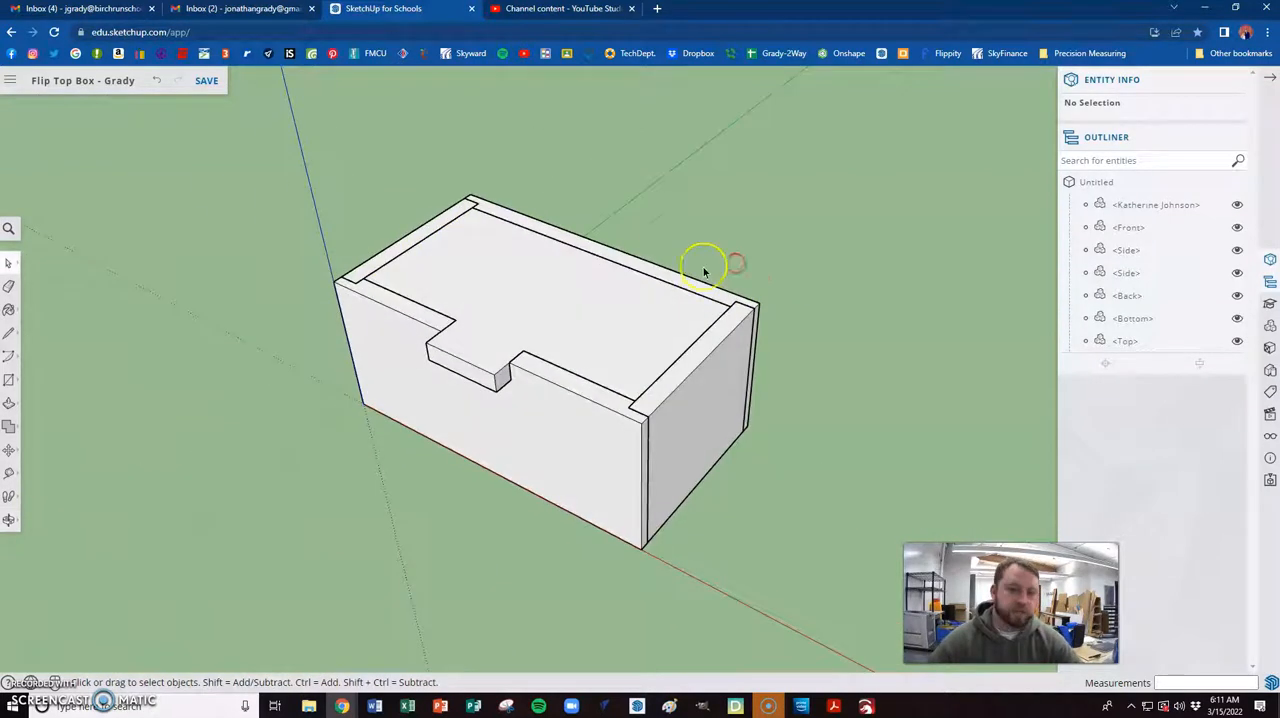
{"action": "scroll", "coordinate": [694, 233], "scroll_direction": "up", "scroll_amount": 3}
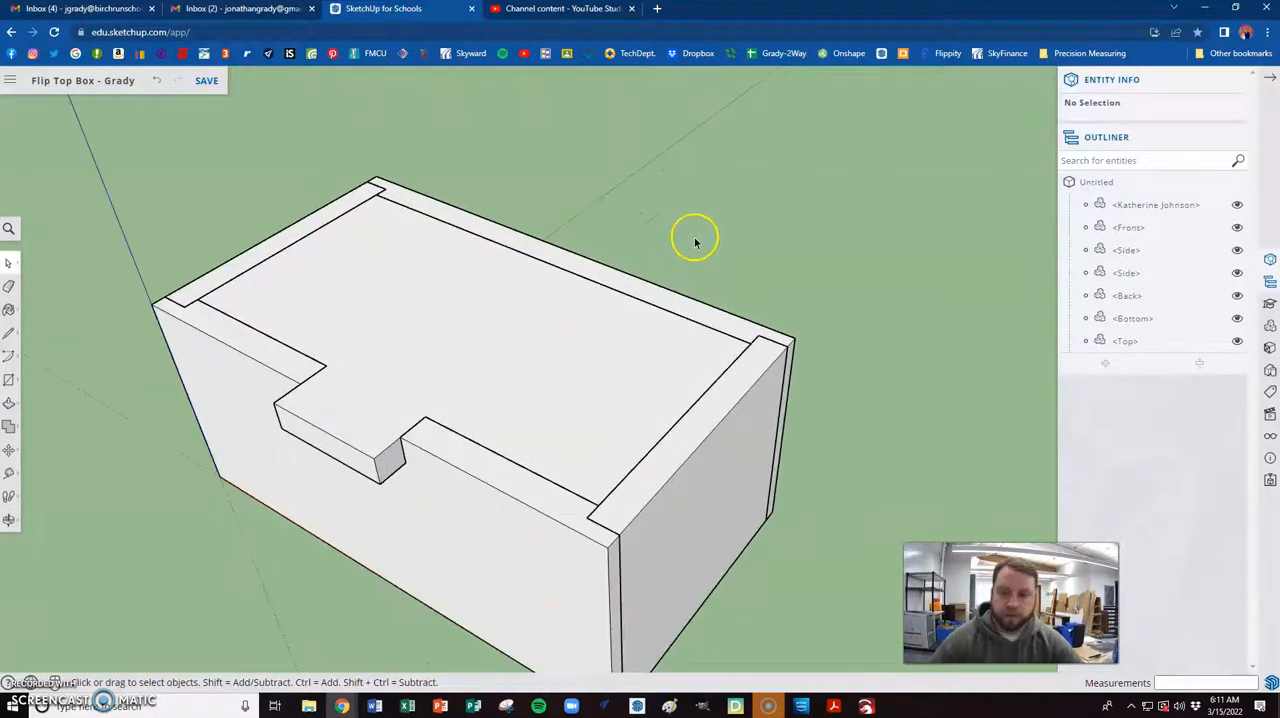
{"action": "scroll", "coordinate": [680, 242], "scroll_direction": "down", "scroll_amount": 2}
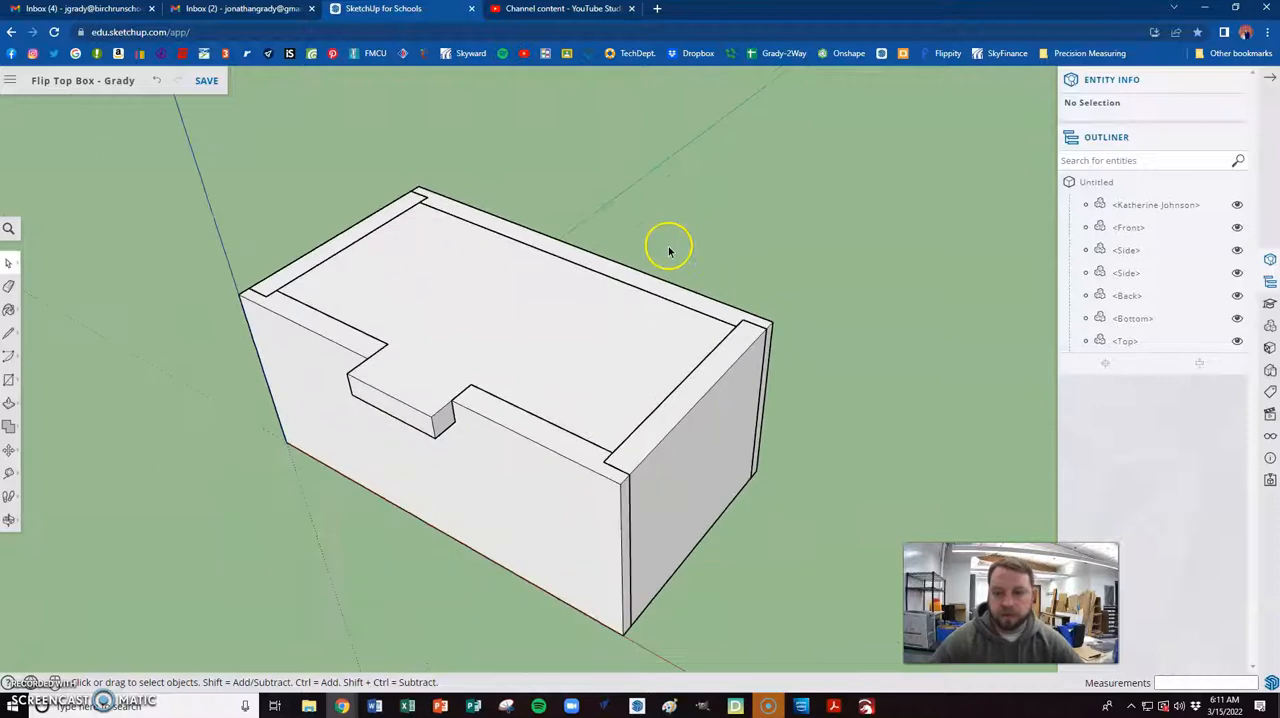
- Open the lid component for editing and set up 3D text at 1.5" height in Oswald, filled and without extrusion
{"action": "double_click", "coordinate": [548, 336]}
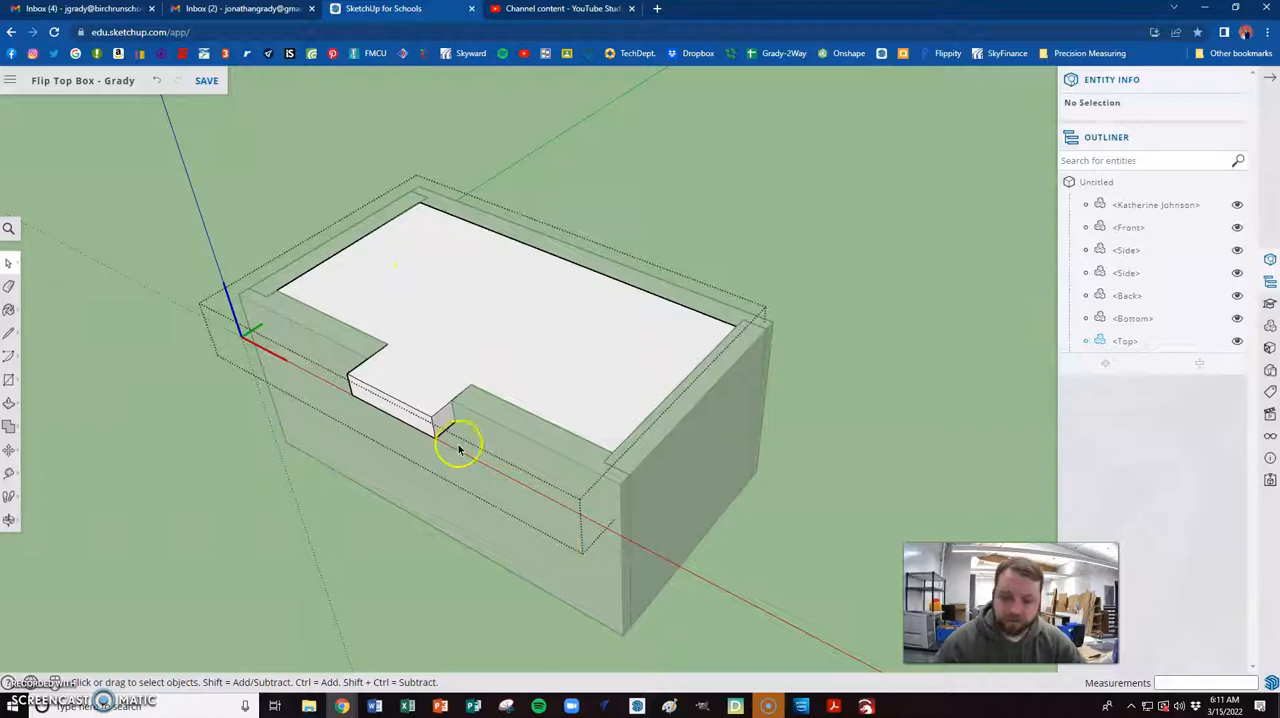
{"action": "left_click", "coordinate": [8, 380]}
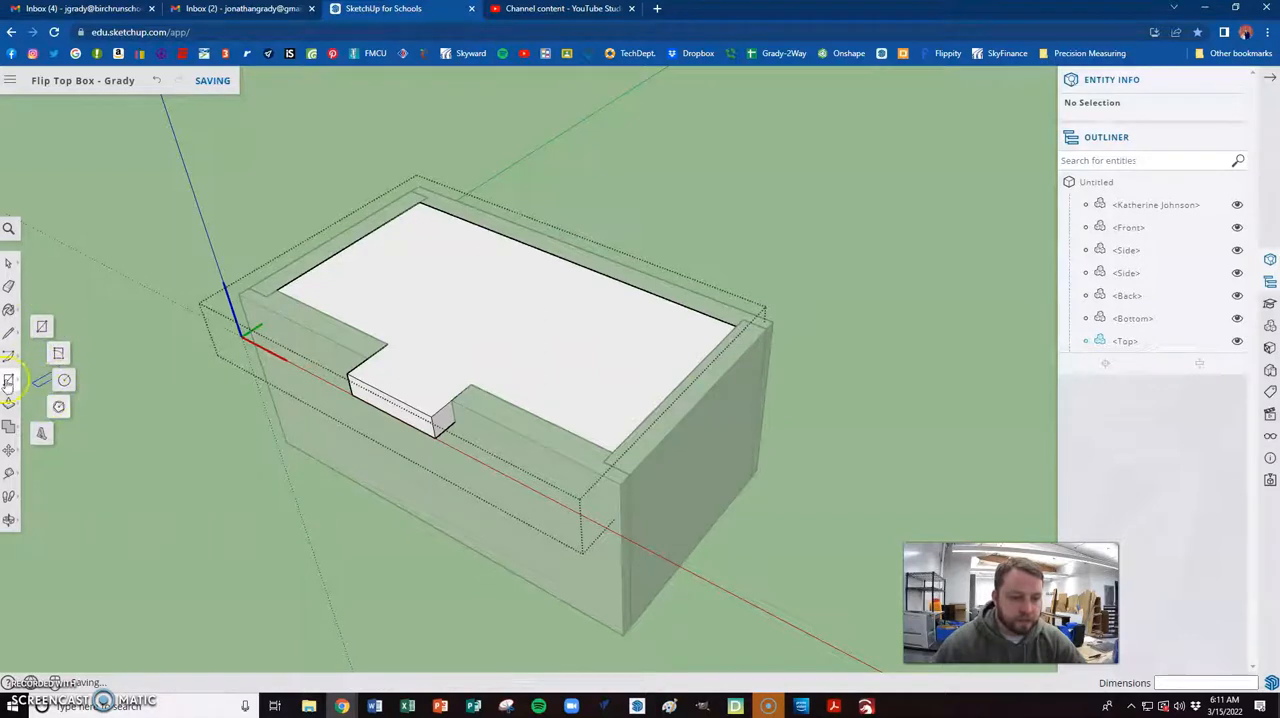
{"action": "left_click", "coordinate": [41, 437]}
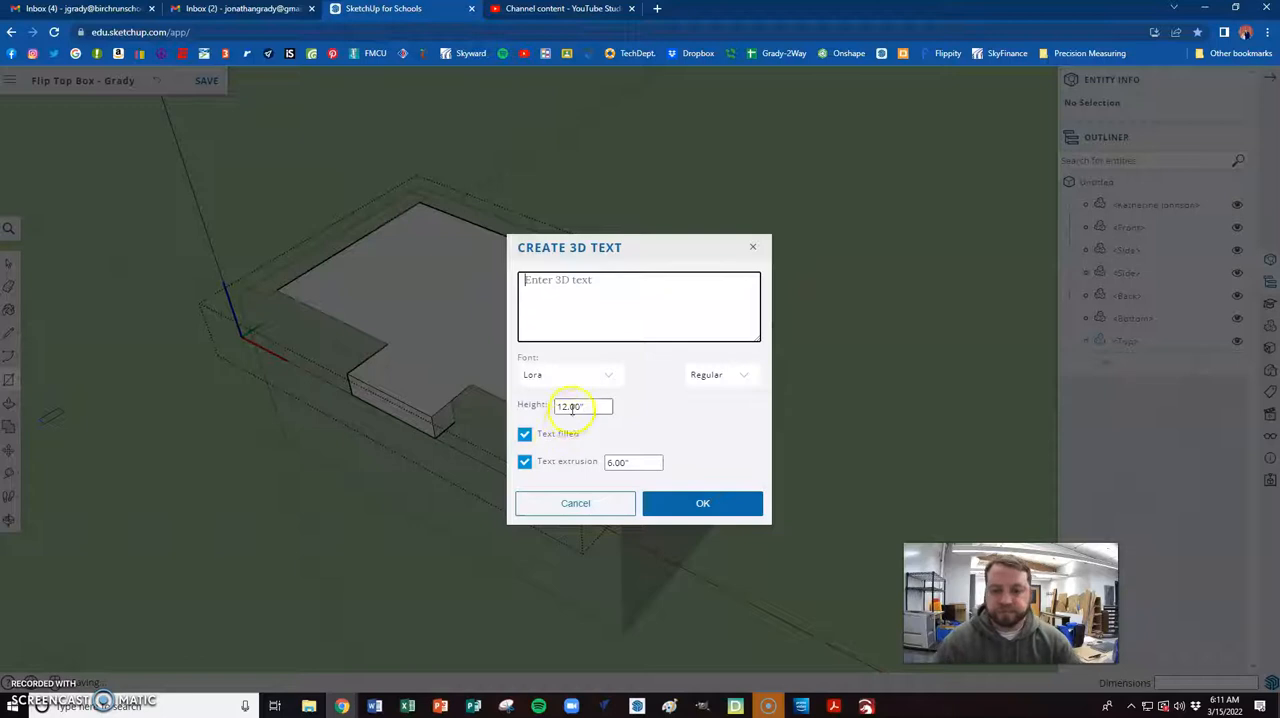
{"action": "left_click", "coordinate": [525, 463]}
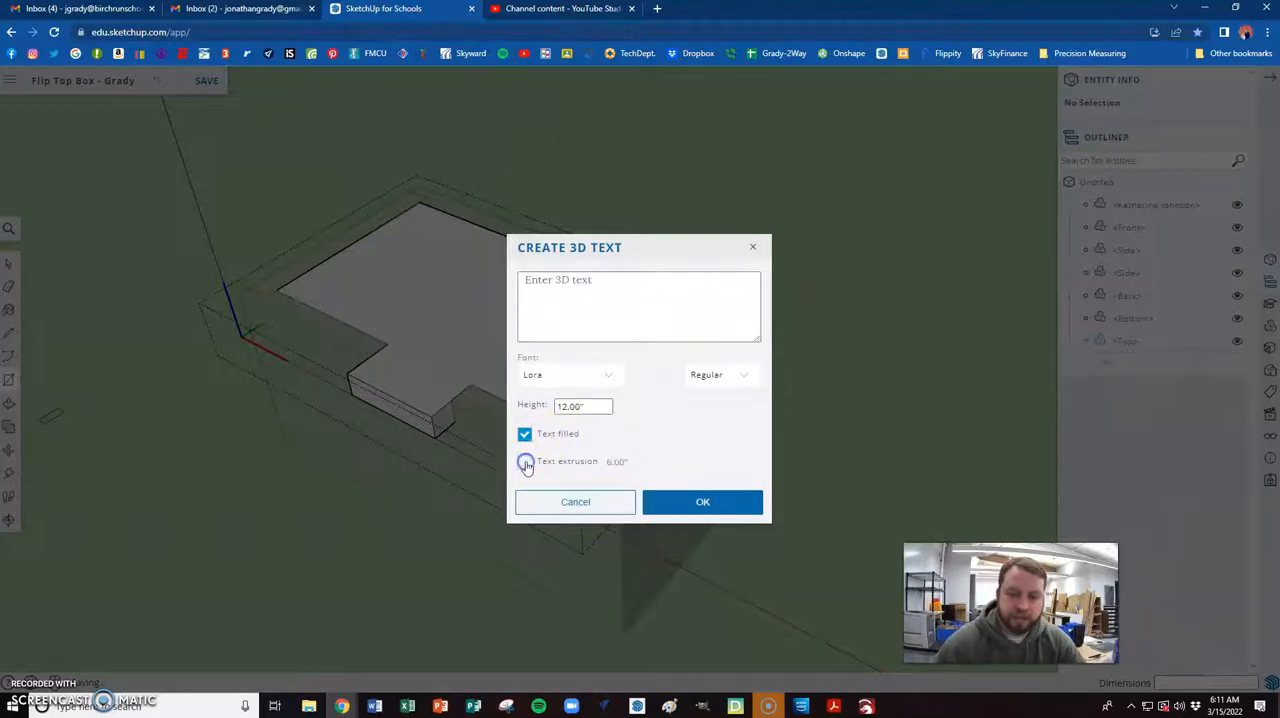
{"action": "left_click", "coordinate": [588, 406]}
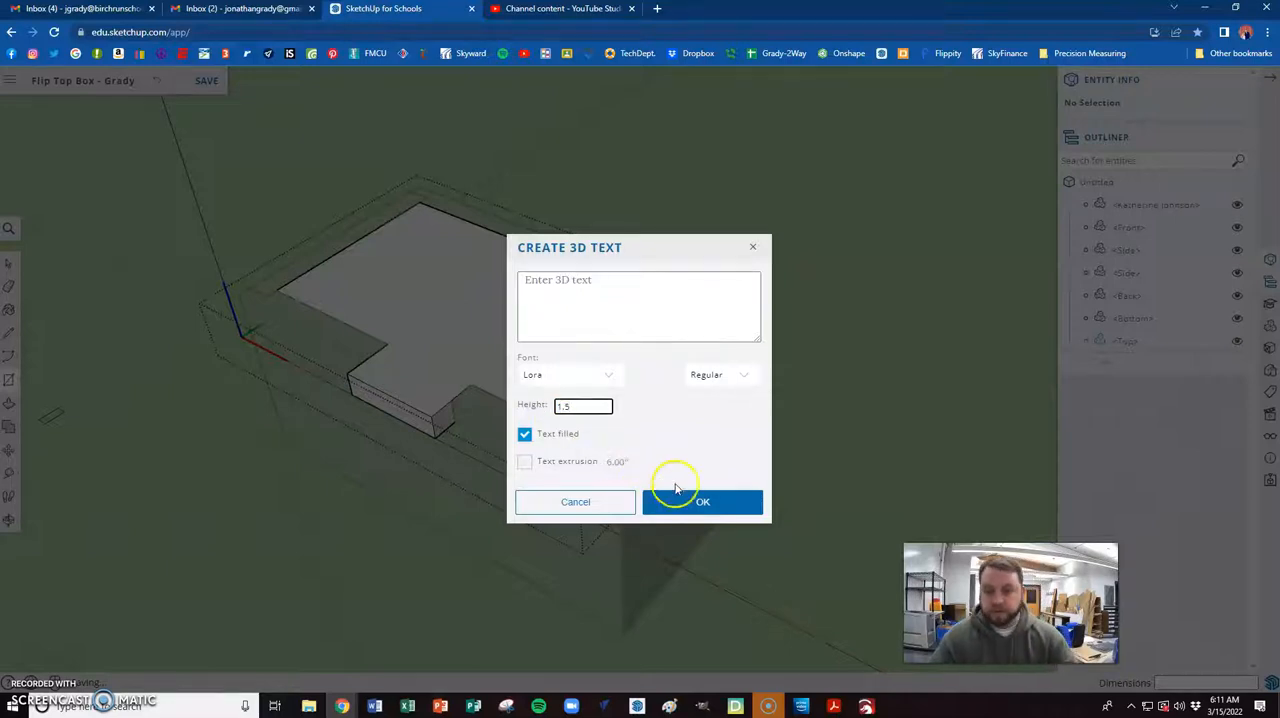
{"action": "left_click", "coordinate": [604, 375]}
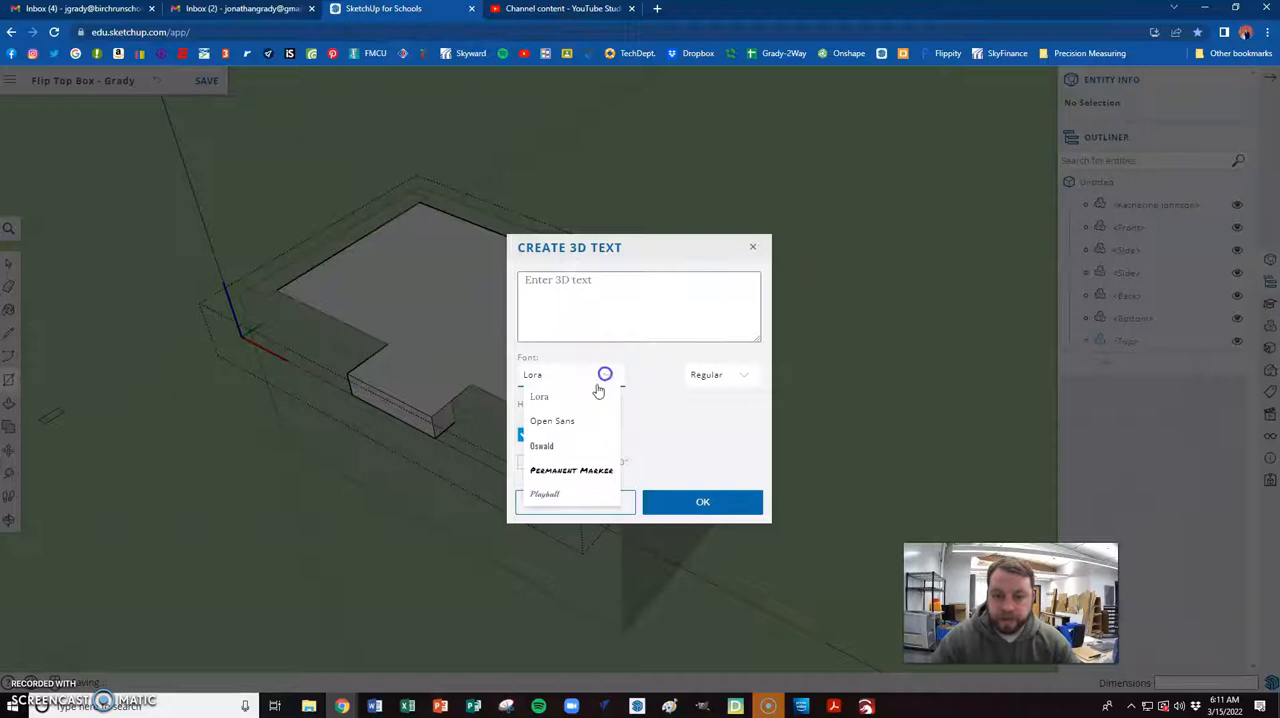
{"action": "left_click", "coordinate": [548, 447]}
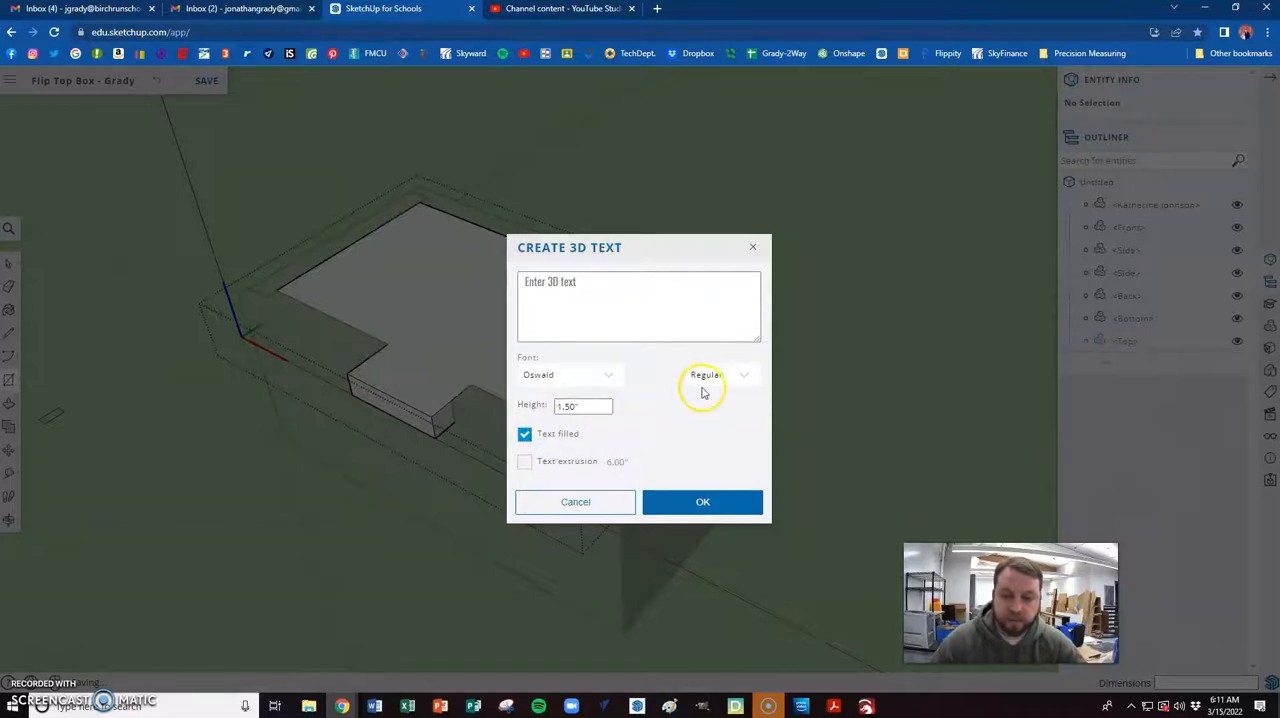
{"action": "left_click", "coordinate": [703, 501]}
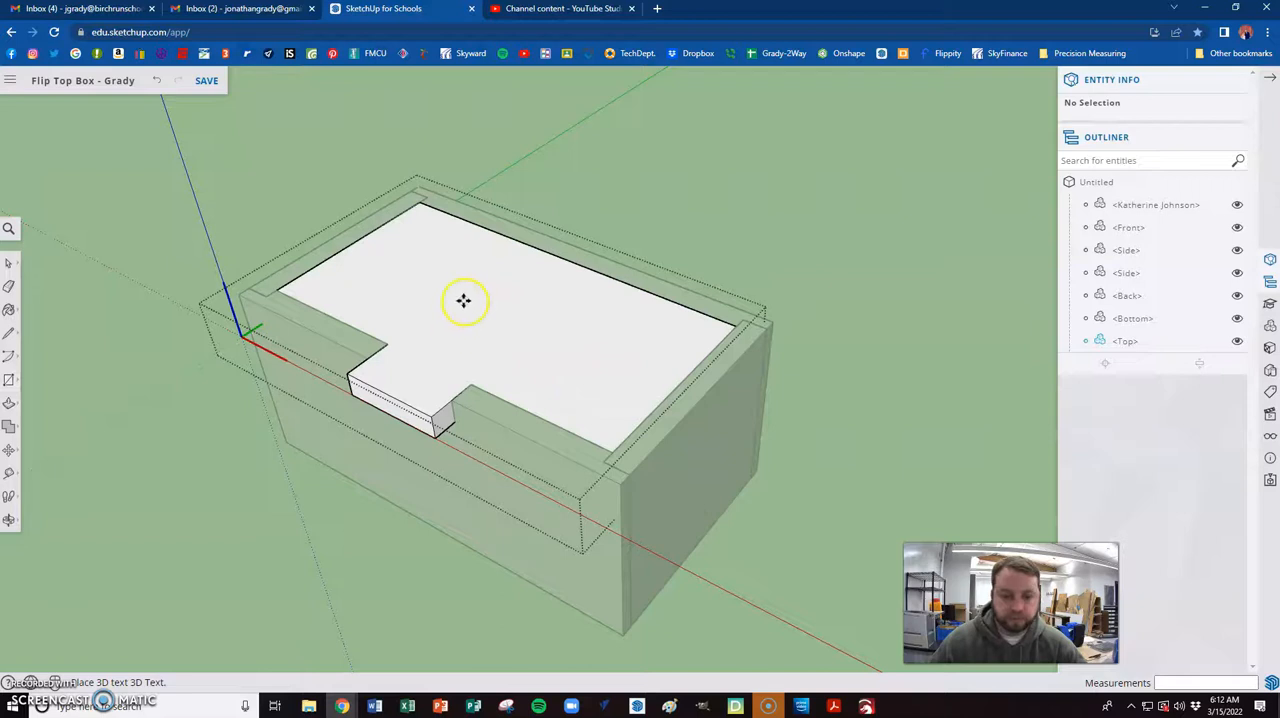
- Place the maker's surname as flat 1.5" 3D text in Open Sans on the lid's top face, and finish editing the lid
{"action": "left_click", "coordinate": [9, 379]}
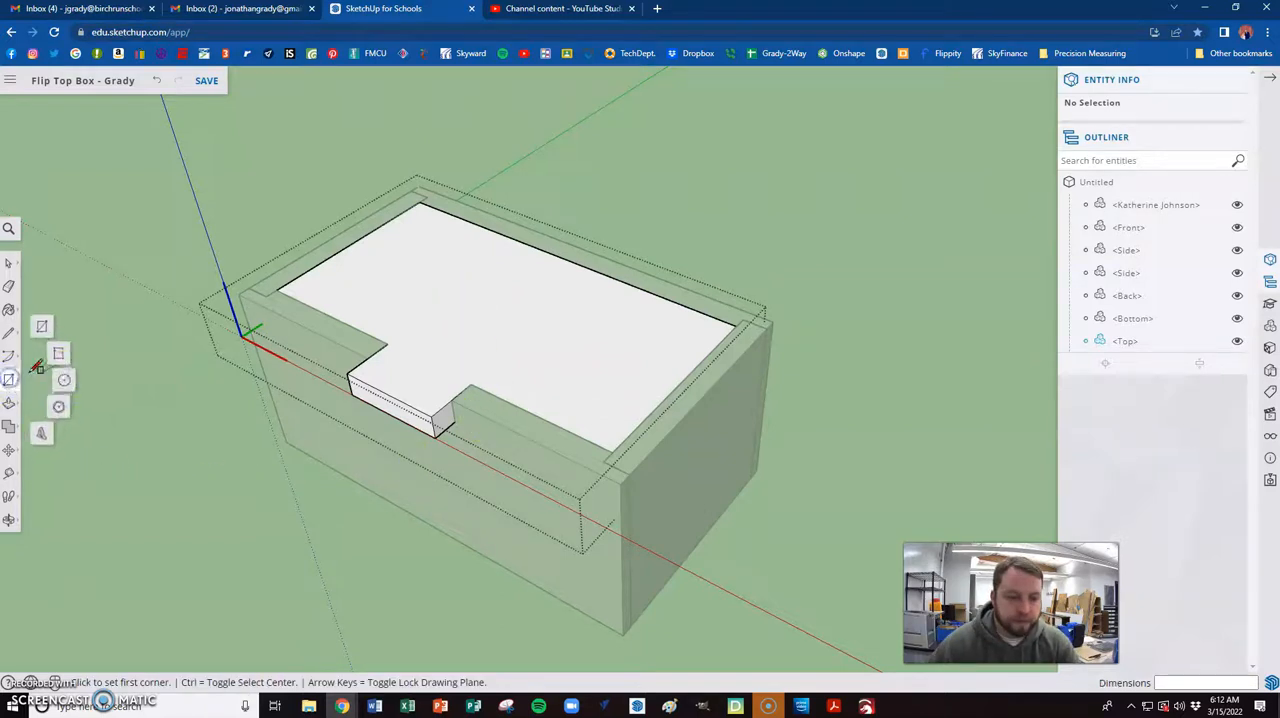
{"action": "left_click", "coordinate": [41, 433]}
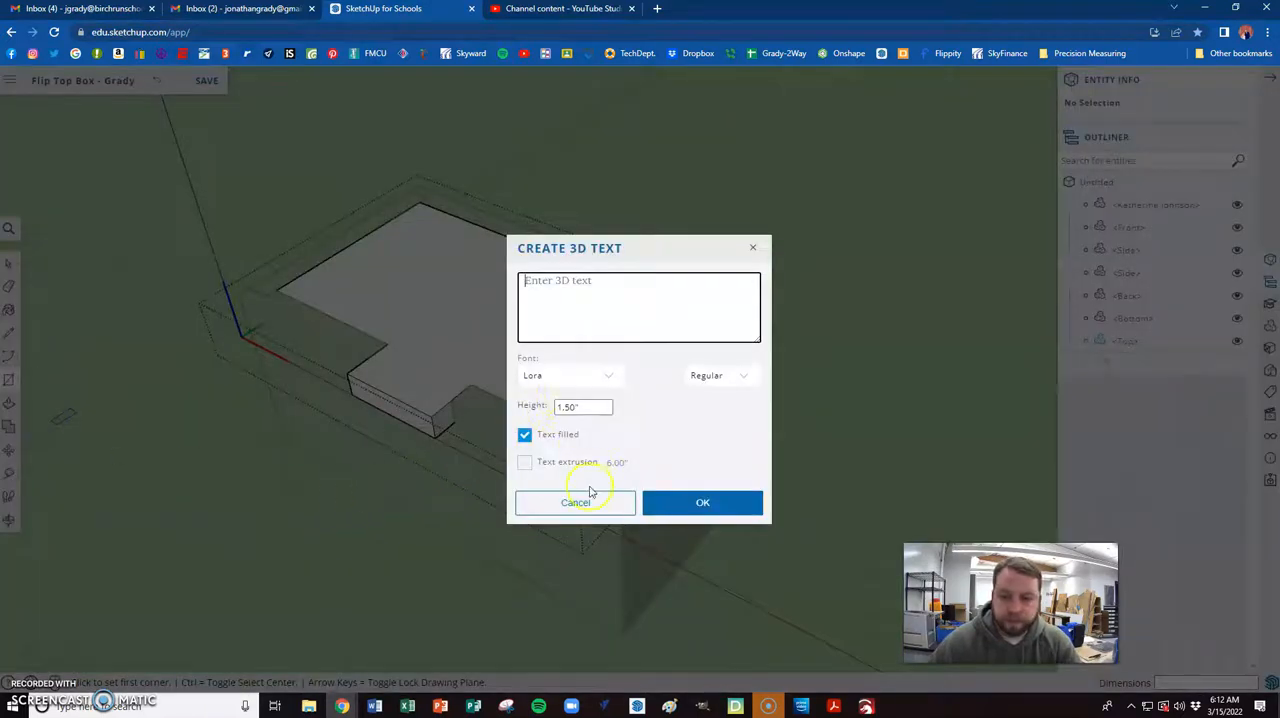
{"action": "left_click", "coordinate": [569, 293]}
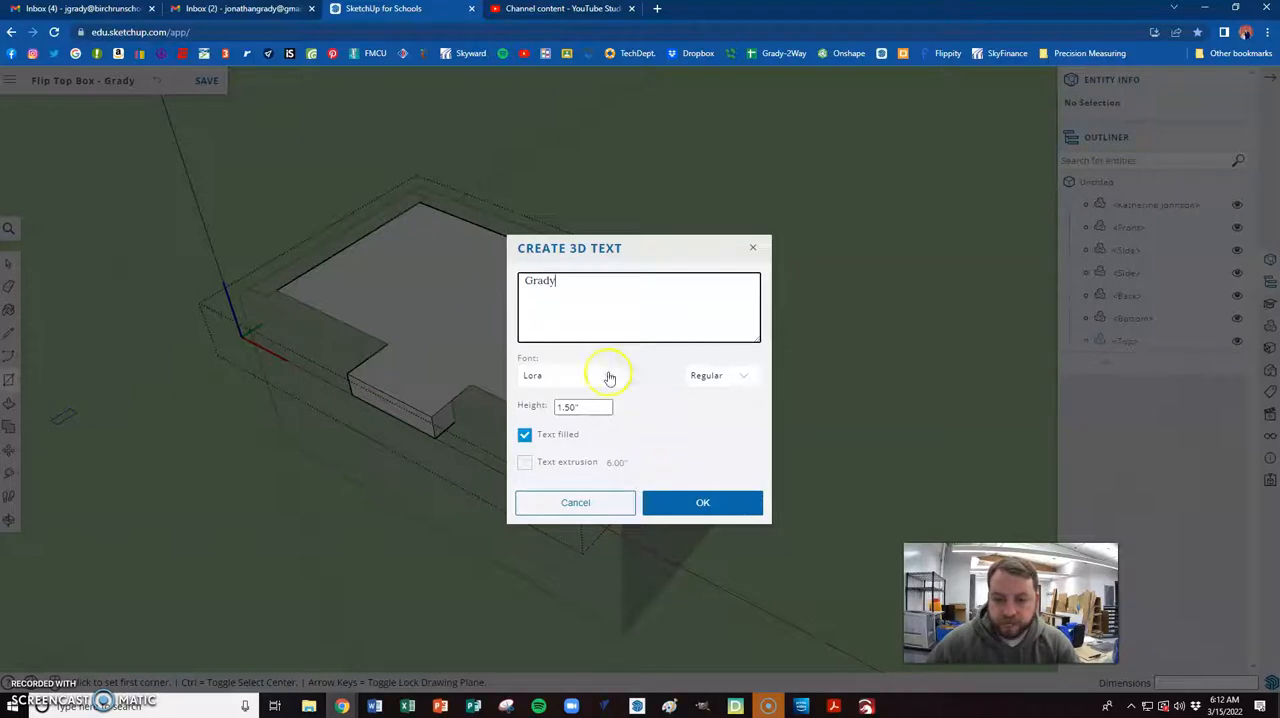
{"action": "left_click", "coordinate": [603, 375]}
{"action": "left_click", "coordinate": [543, 283]}
{"action": "double_click", "coordinate": [543, 283]}
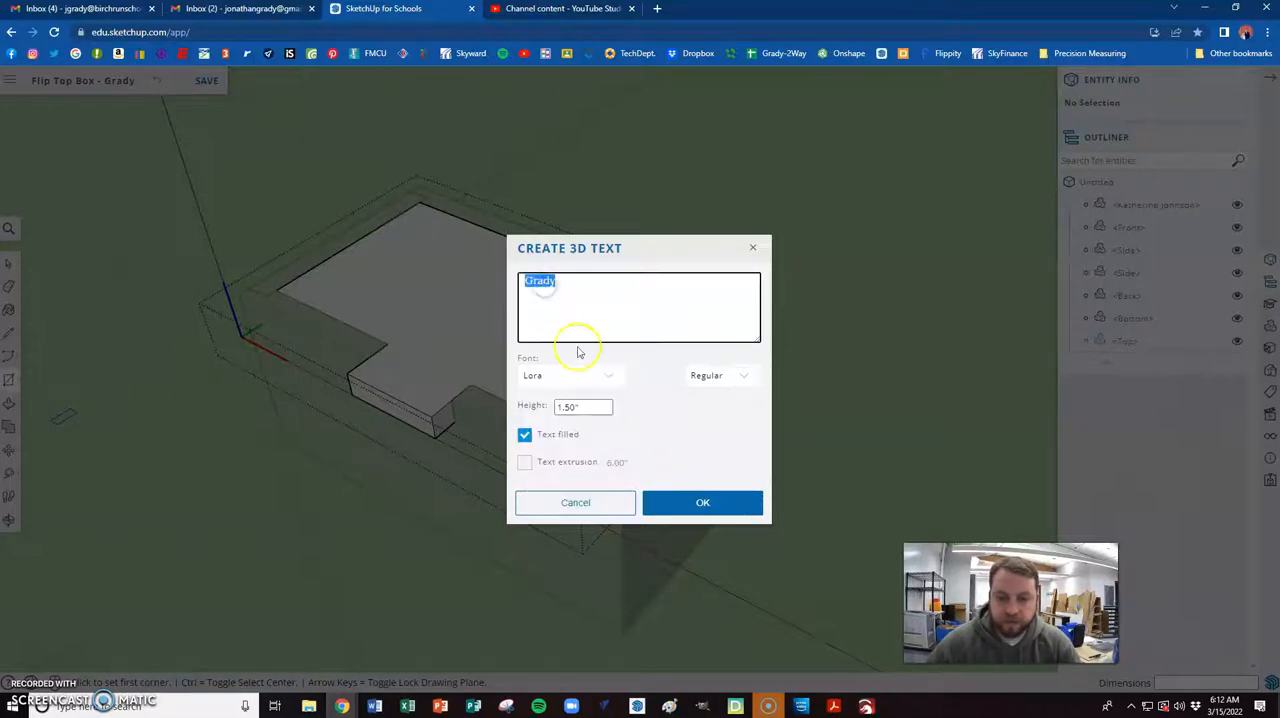
{"action": "left_click", "coordinate": [606, 379]}
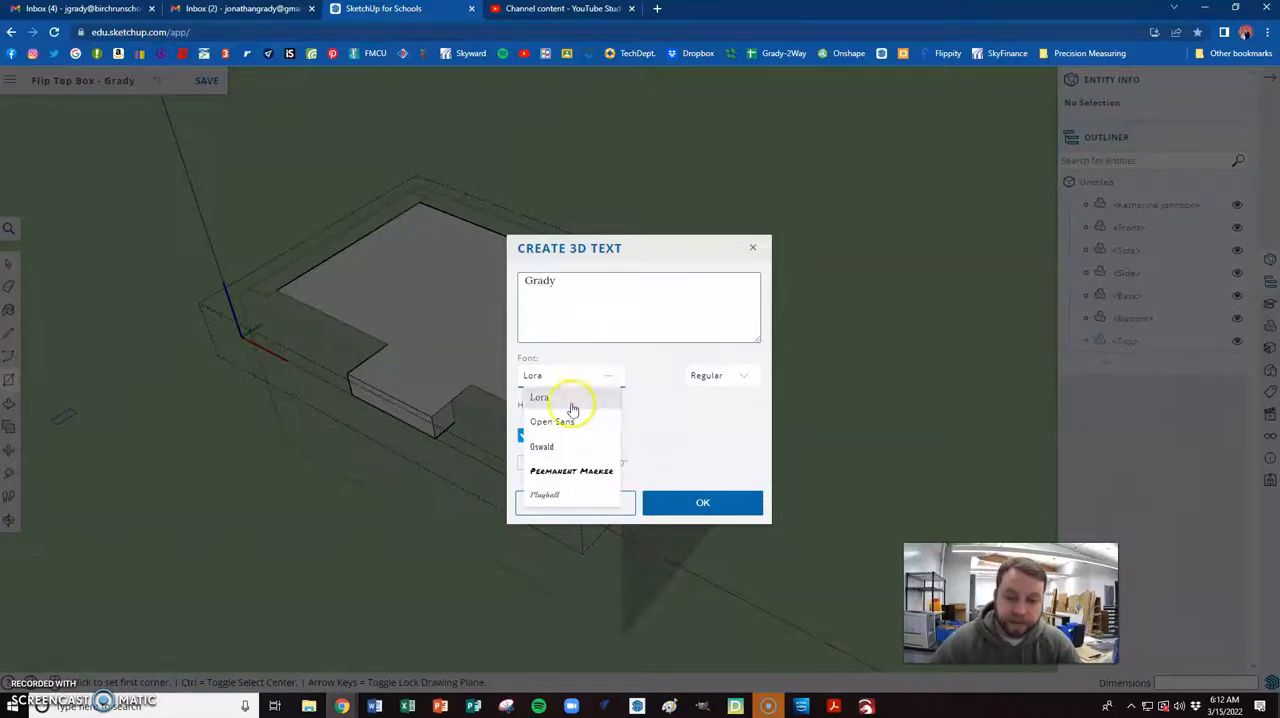
{"action": "left_click", "coordinate": [558, 432]}
{"action": "left_click", "coordinate": [694, 502]}
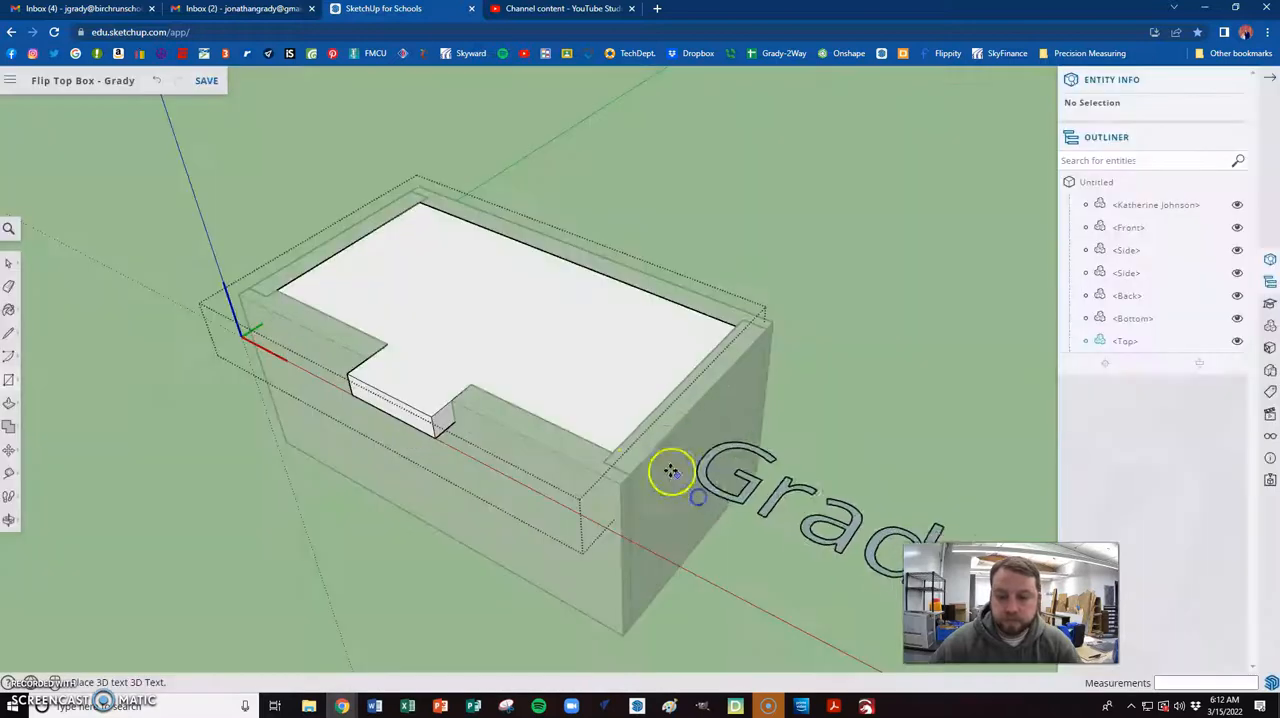
{"action": "left_click", "coordinate": [375, 277]}
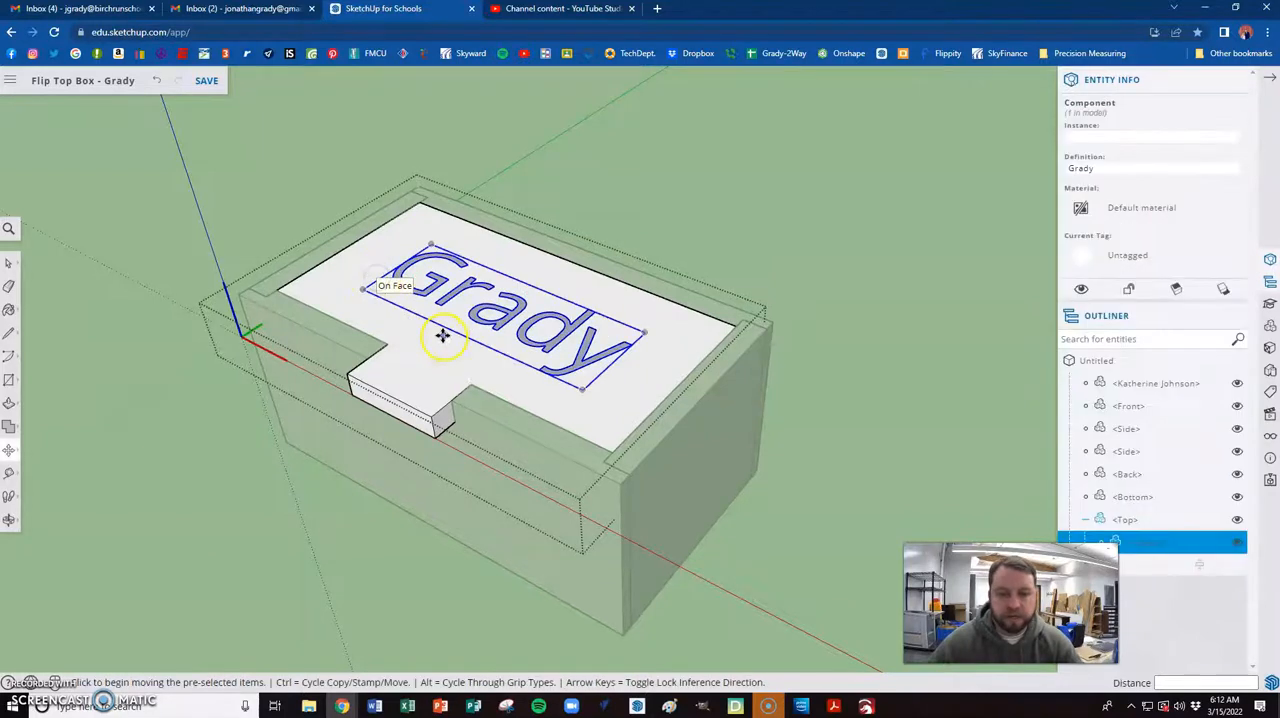
{"action": "left_click", "coordinate": [697, 215]}
- Dimension the box's overall length along the back's top edge, placing the dimension above the rear of the box
{"action": "scroll", "coordinate": [449, 315], "scroll_direction": "down", "scroll_amount": 3}
{"action": "middle_click_drag", "start_coordinate": [449, 315], "coordinate": [402, 322]}
{"action": "scroll", "coordinate": [385, 355], "scroll_direction": "down", "scroll_amount": 4}
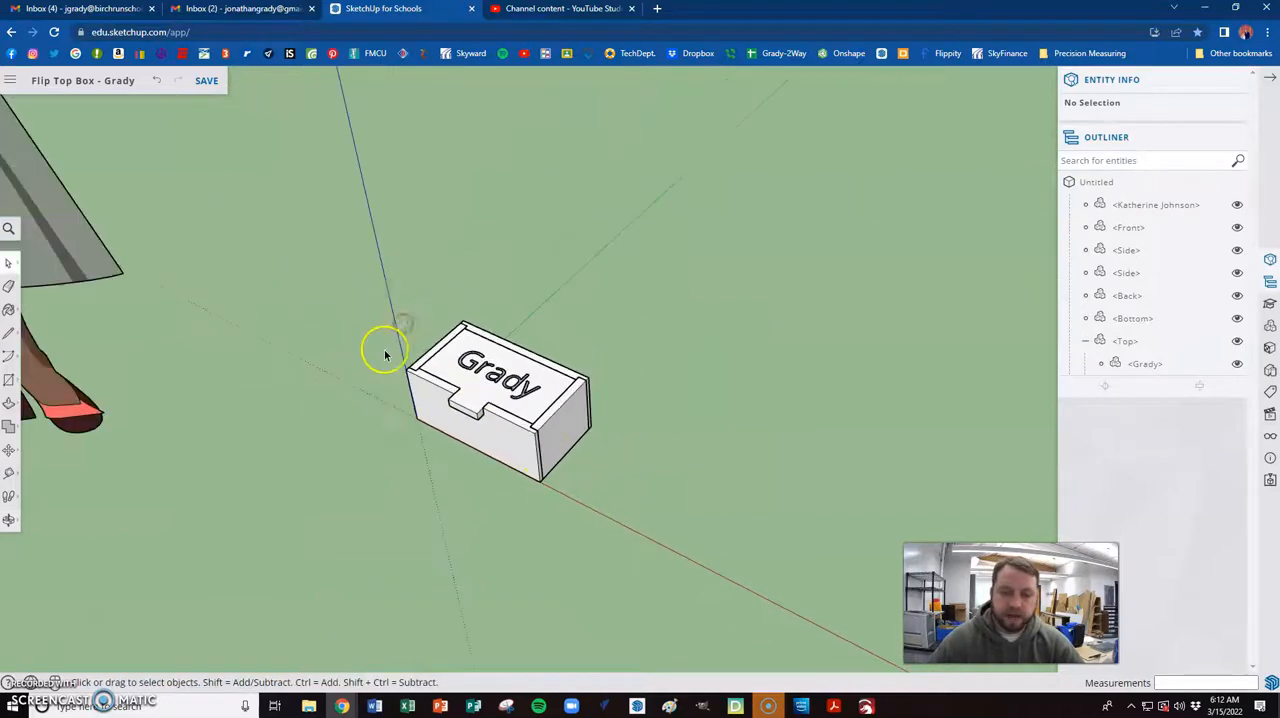
{"action": "scroll", "coordinate": [385, 355], "scroll_direction": "up", "scroll_amount": 5}
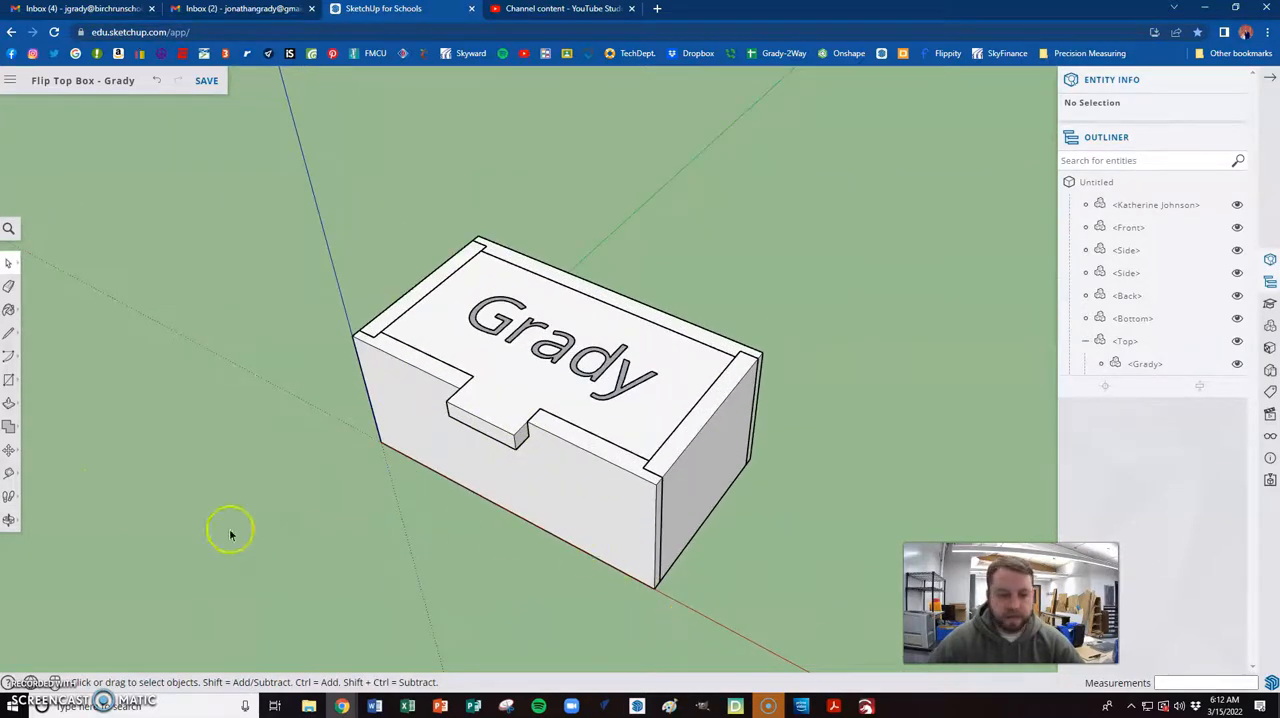
{"action": "left_click", "coordinate": [9, 473]}
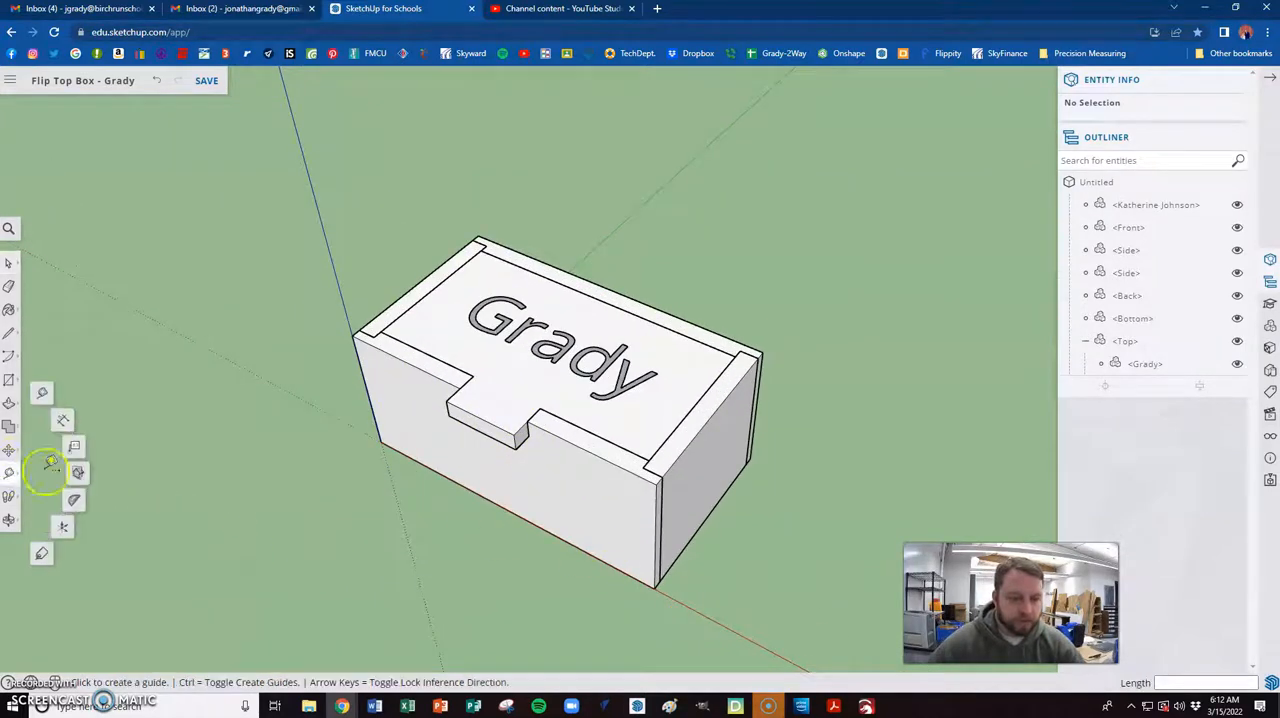
{"action": "left_click", "coordinate": [63, 420]}
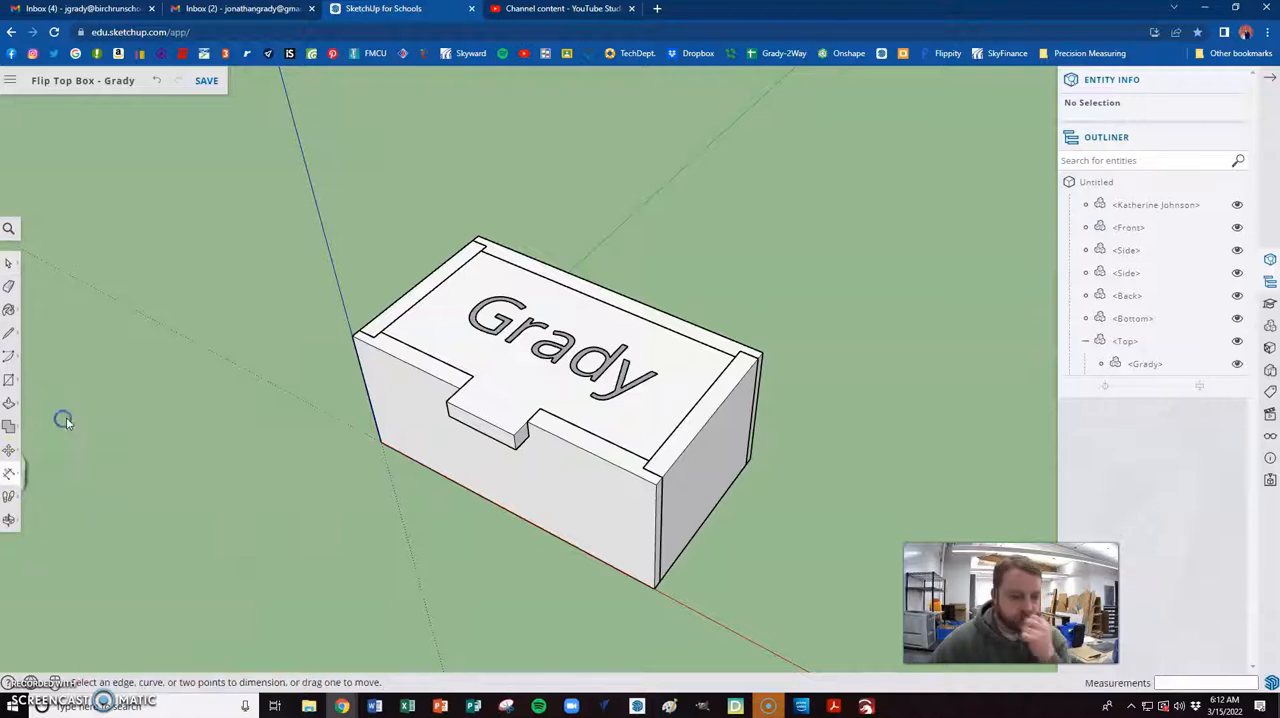
{"action": "left_click", "coordinate": [480, 236]}
{"action": "left_click", "coordinate": [763, 350]}
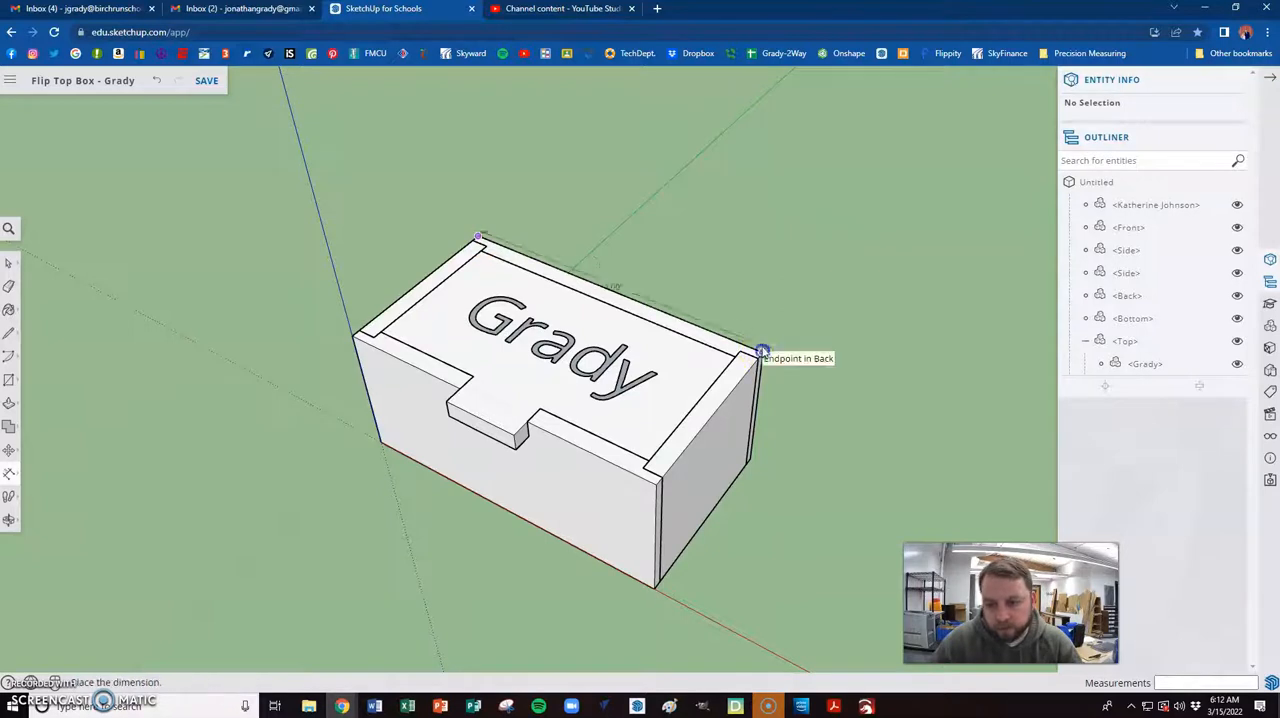
{"action": "left_click", "coordinate": [772, 283]}
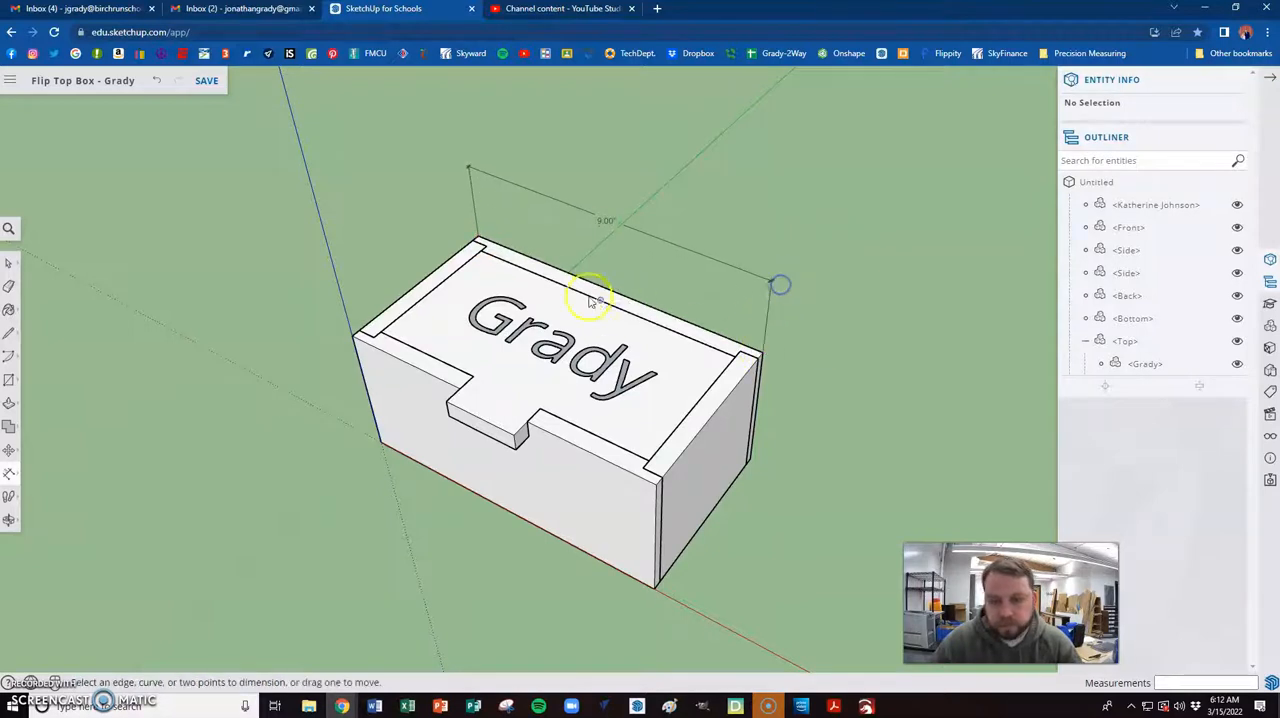
- Dimension the box's overall width along the side's top edge and its height at the back corner, placing both dimensions clear of the model
{"action": "left_click", "coordinate": [477, 240]}
{"action": "left_click", "coordinate": [352, 335]}
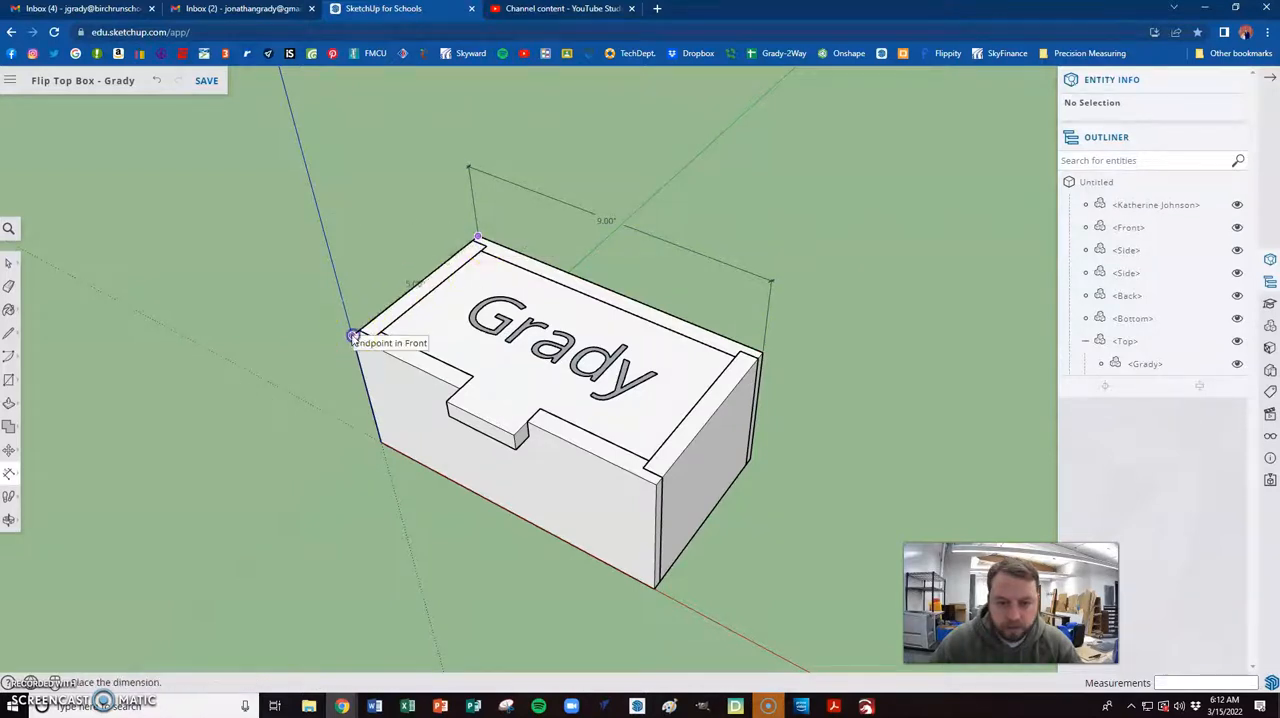
{"action": "left_click", "coordinate": [343, 264]}
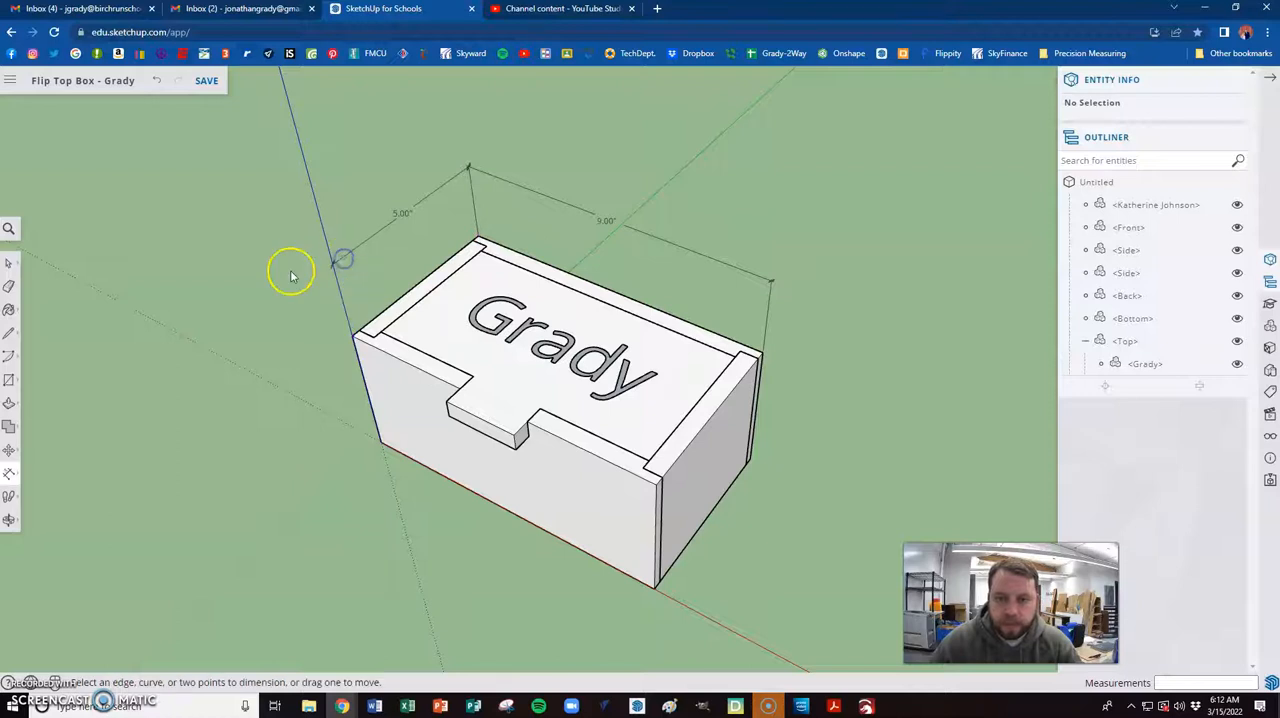
{"action": "left_click", "coordinate": [766, 355]}
{"action": "left_click", "coordinate": [749, 459]}
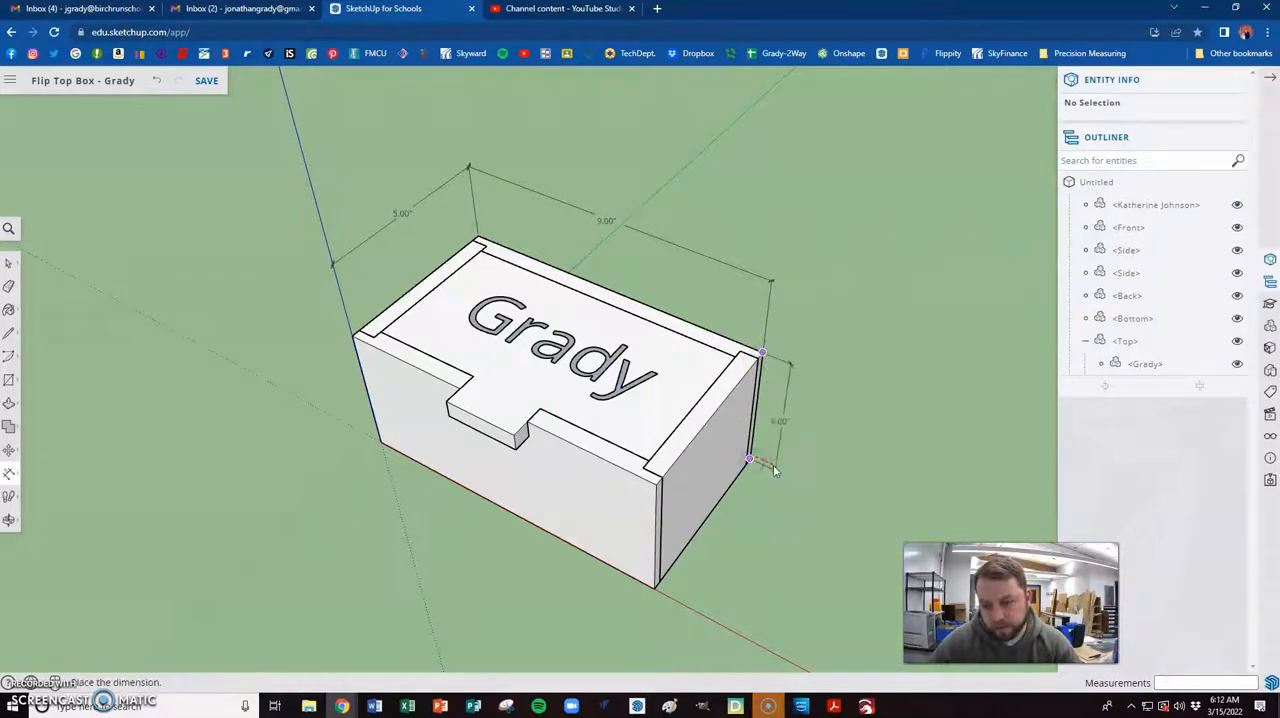
{"action": "left_click", "coordinate": [833, 493]}
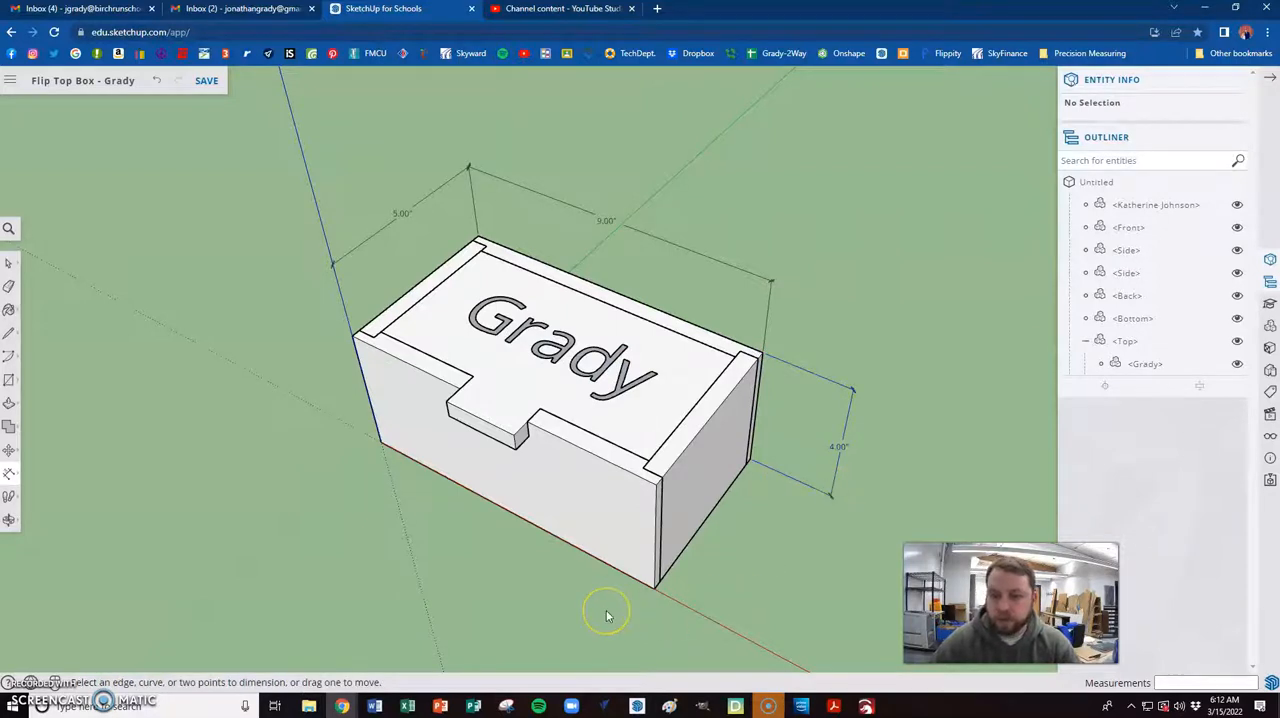
{"action": "left_click", "coordinate": [444, 497]}
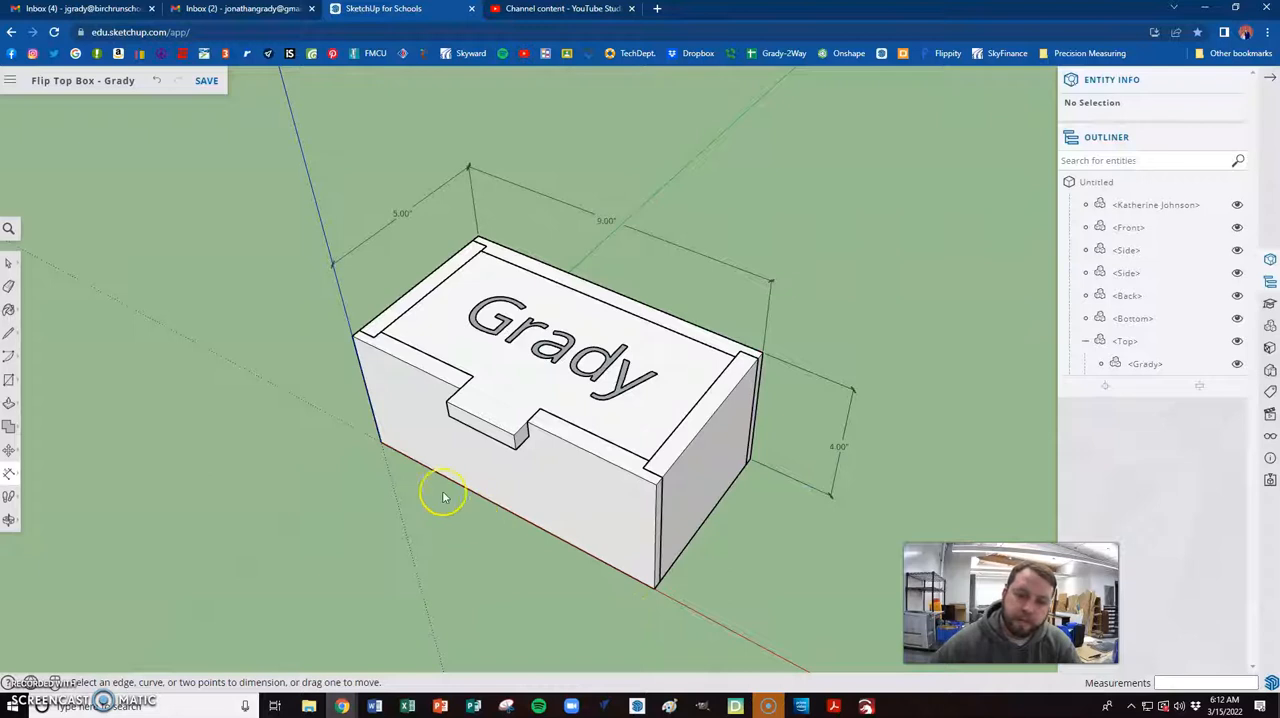
- Dimension the front piece's top edge from each outer end to the tab notch, placing both dimensions out in front of the box
{"action": "left_click", "coordinate": [352, 336]}
{"action": "left_click", "coordinate": [454, 388]}
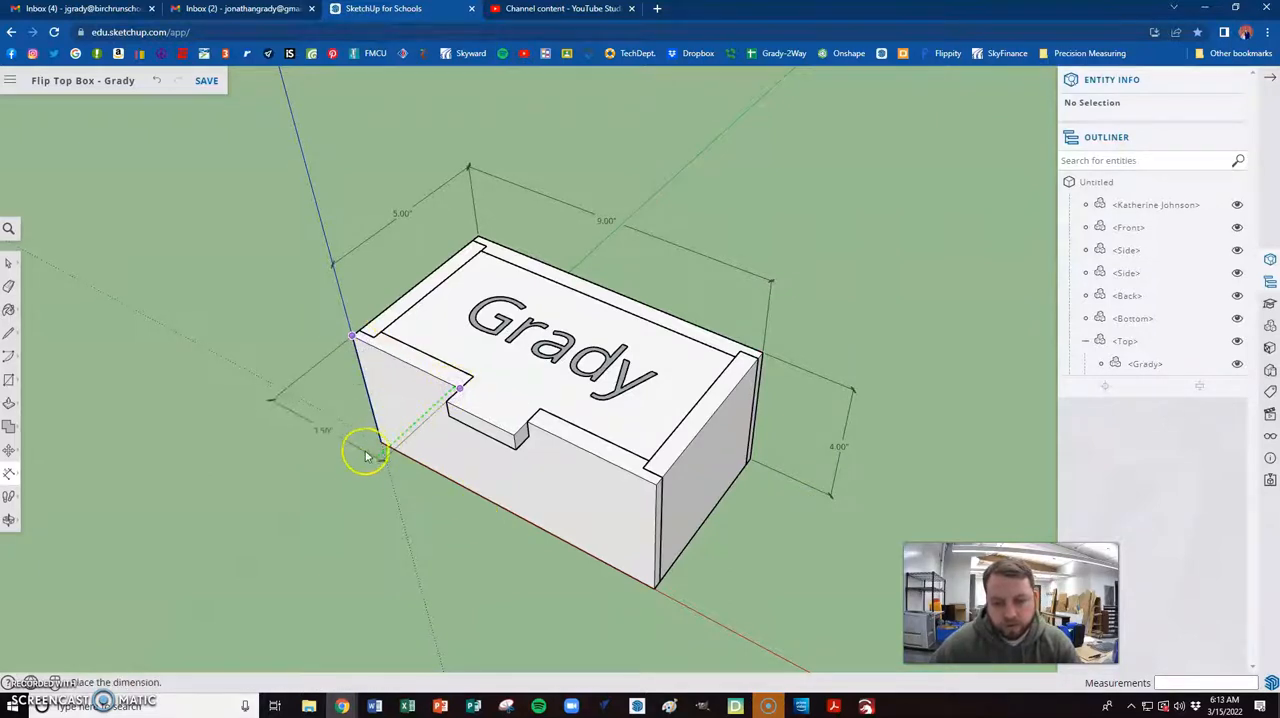
{"action": "left_click", "coordinate": [334, 480]}
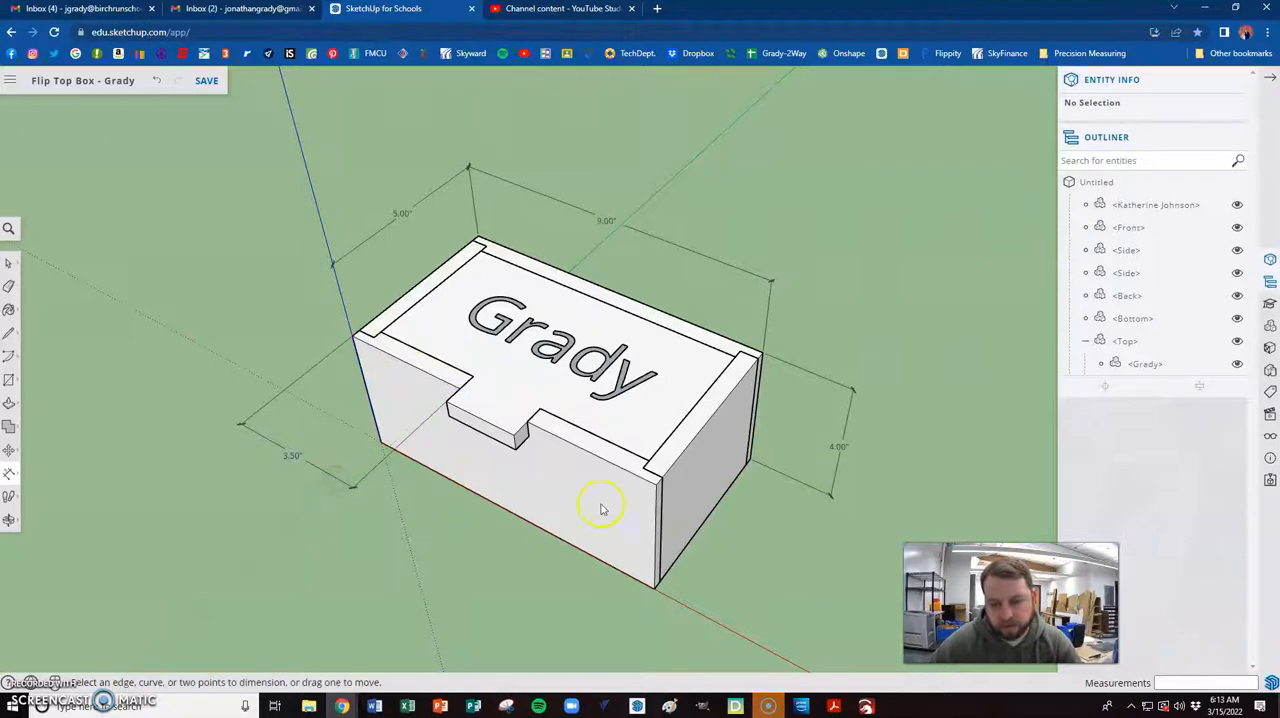
{"action": "left_click", "coordinate": [655, 485]}
{"action": "left_click", "coordinate": [530, 428]}
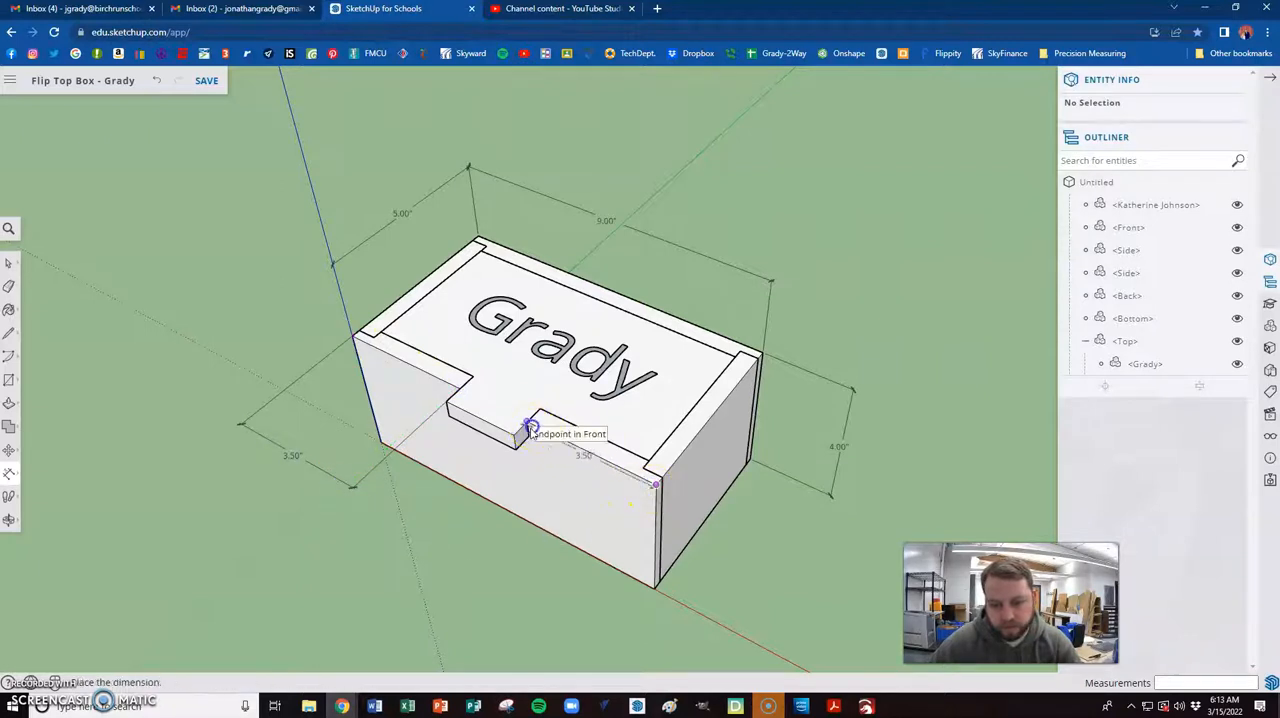
{"action": "left_click", "coordinate": [381, 503]}
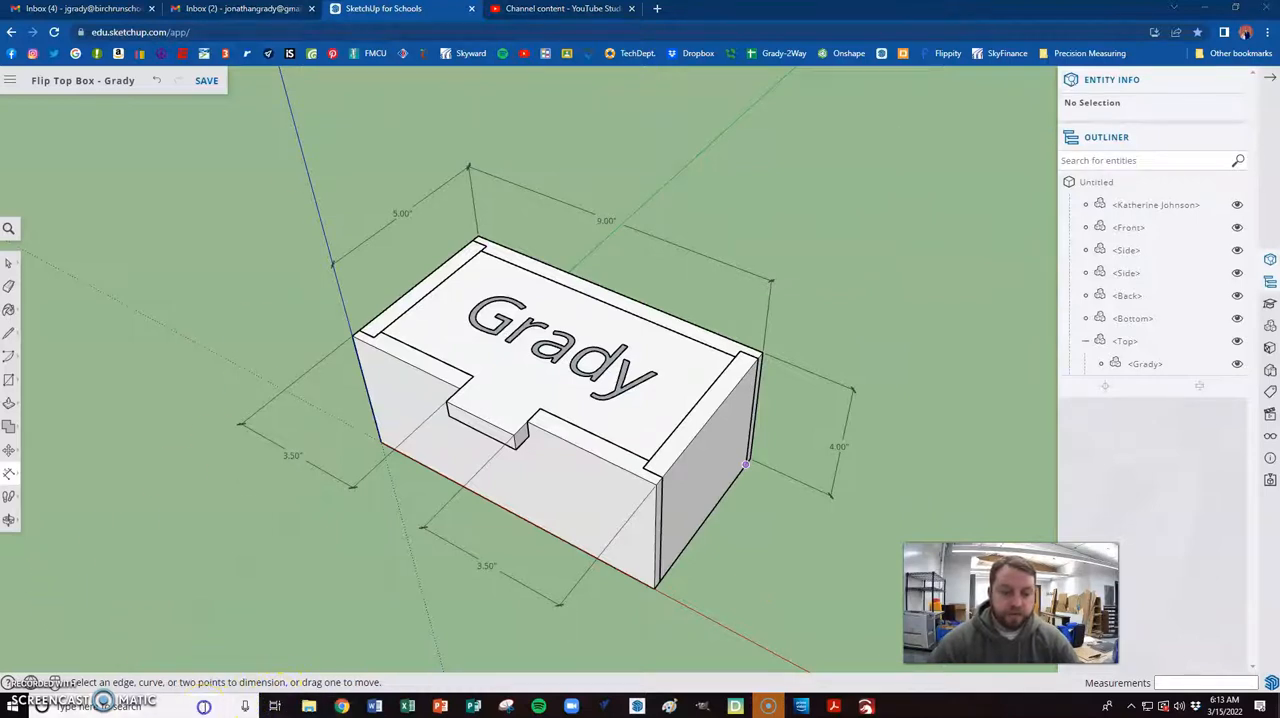
- Switch to Paint and paste the captured screenshot of the dimensioned box into the blank image
{"action": "left_click", "coordinate": [205, 707]}
{"action": "type", "text": "paint"}
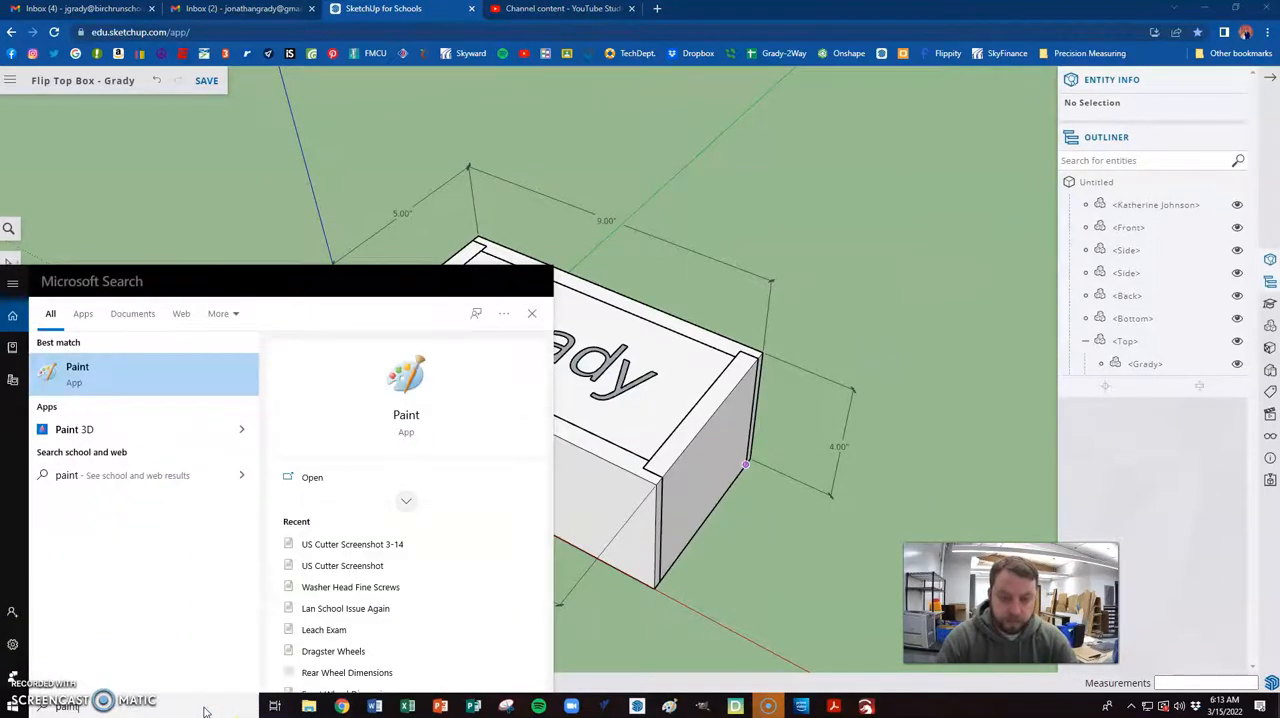
{"action": "left_click", "coordinate": [410, 378]}
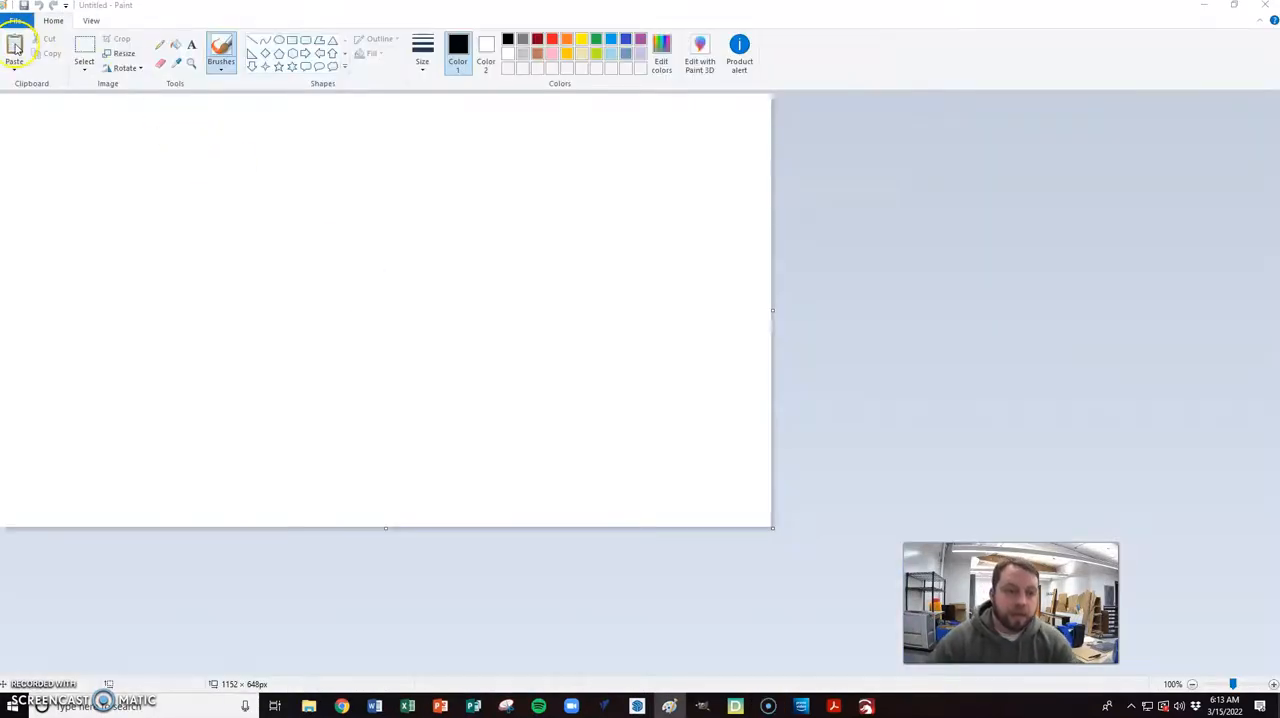
{"action": "left_click", "coordinate": [15, 45]}
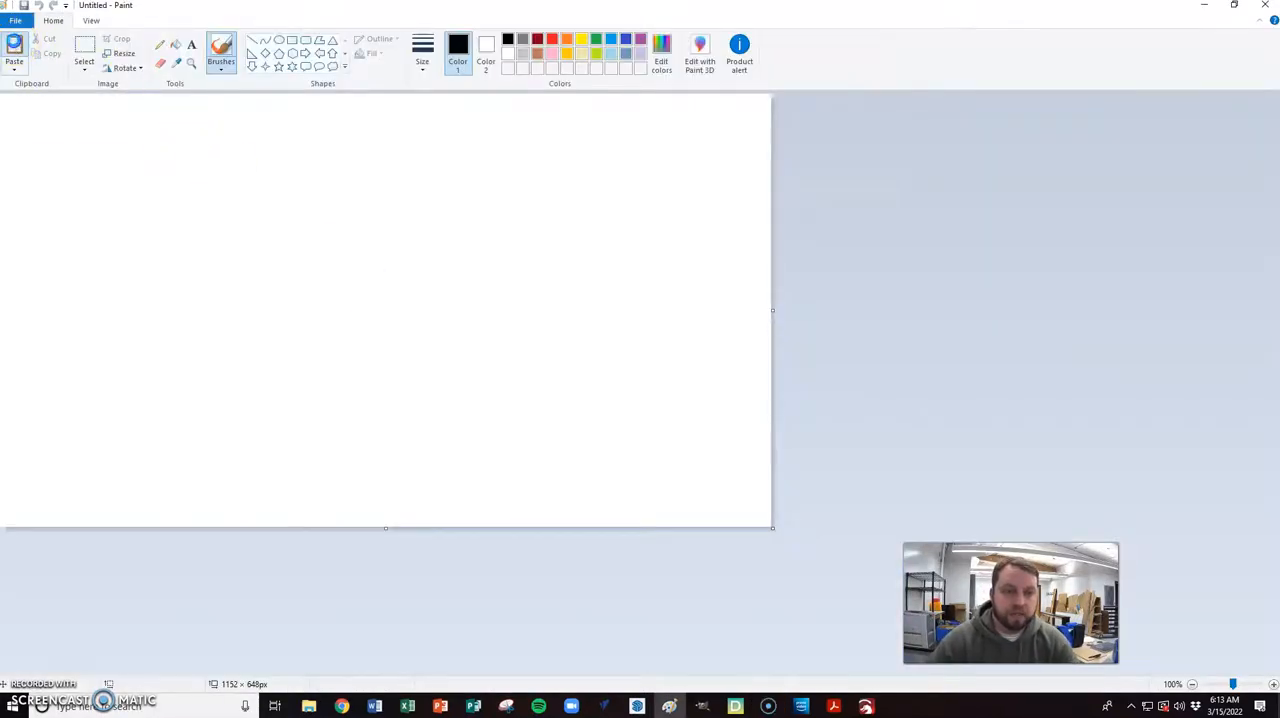
- Crop the pasted screenshot to the part showing the SketchUp window, leaving out the beach wallpaper screen
{"action": "left_click", "coordinate": [1191, 684]}
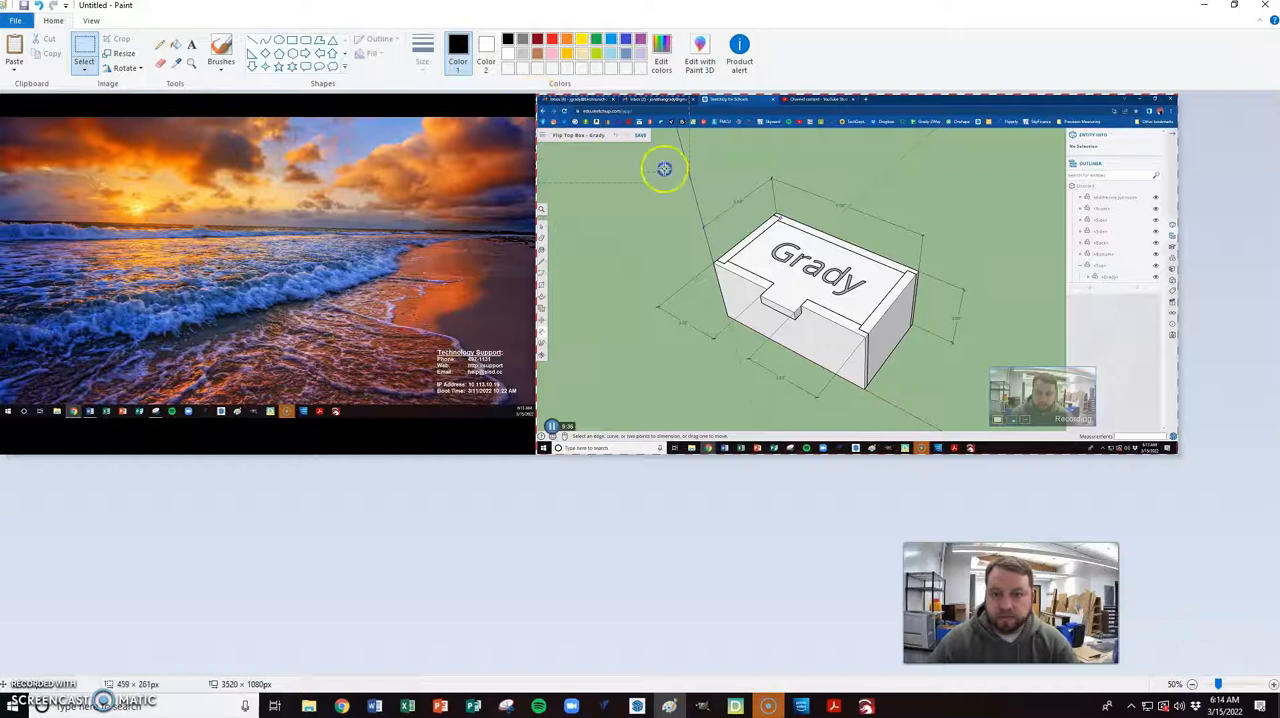
{"action": "left_click_drag", "start_coordinate": [1150, 443], "coordinate": [1178, 455]}
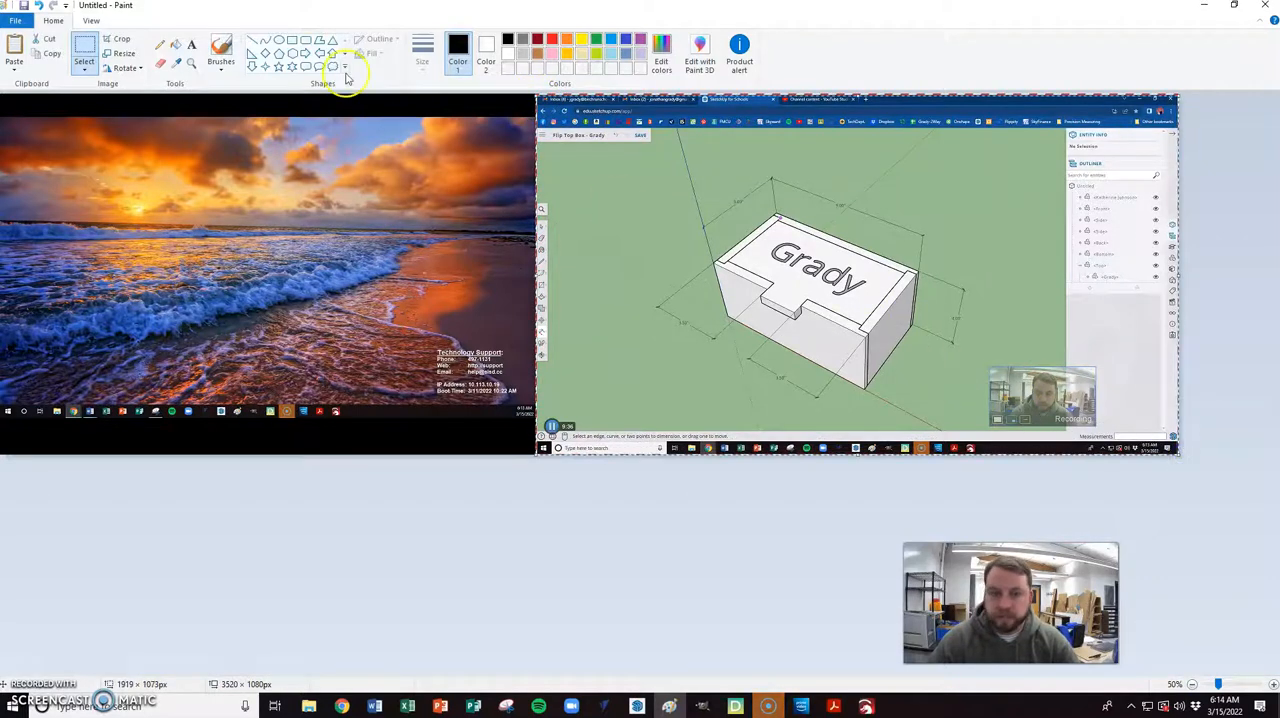
{"action": "left_click", "coordinate": [114, 38]}
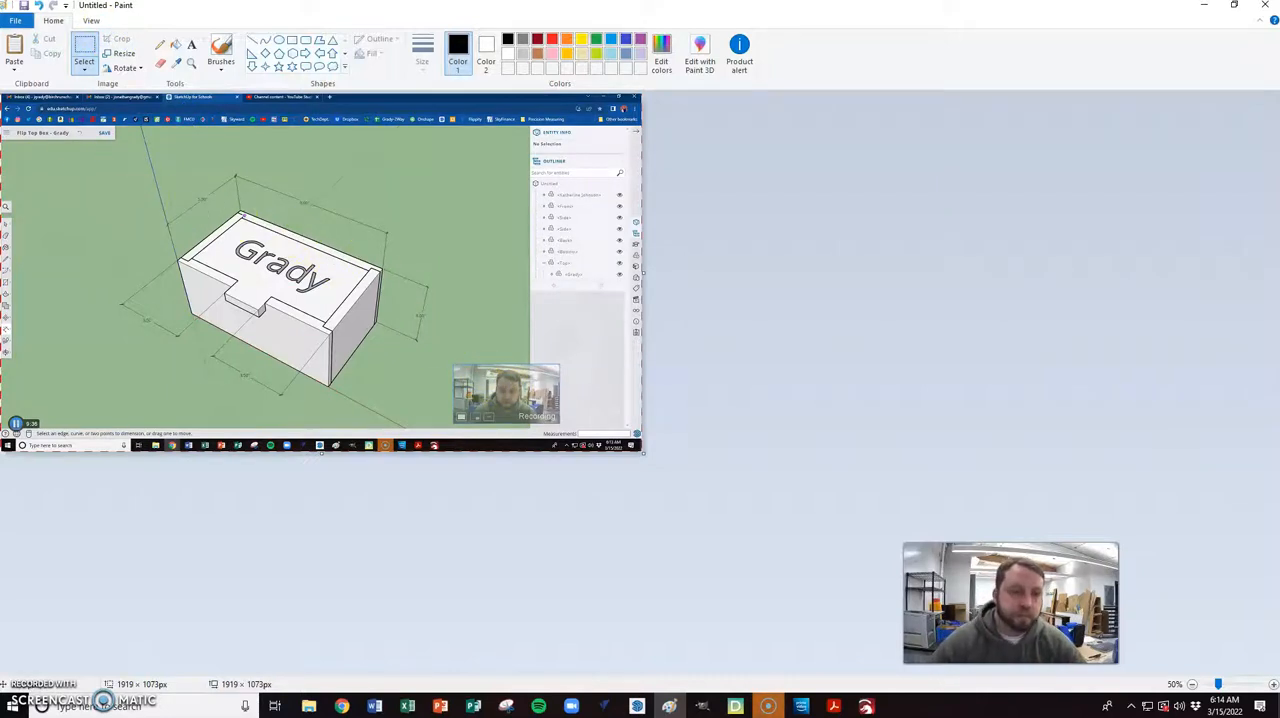
- Save the cropped image as a PNG on the Desktop, named Flip Top Box plus the maker's surname, and close Paint
{"action": "left_click", "coordinate": [17, 18]}
{"action": "mouse_move", "coordinate": [40, 131]}
{"action": "left_click", "coordinate": [234, 68]}
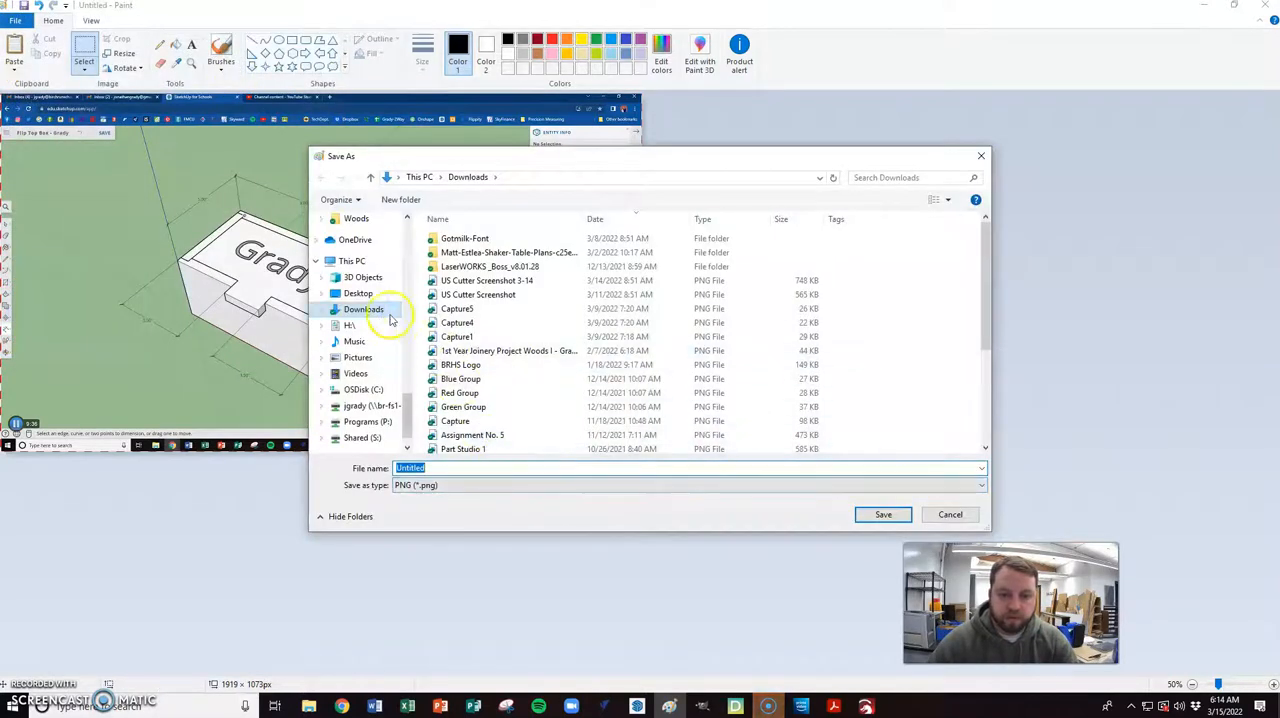
{"action": "left_click", "coordinate": [359, 293]}
{"action": "double_click", "coordinate": [450, 469]}
{"action": "type", "text": "flip Top Box Grady"}
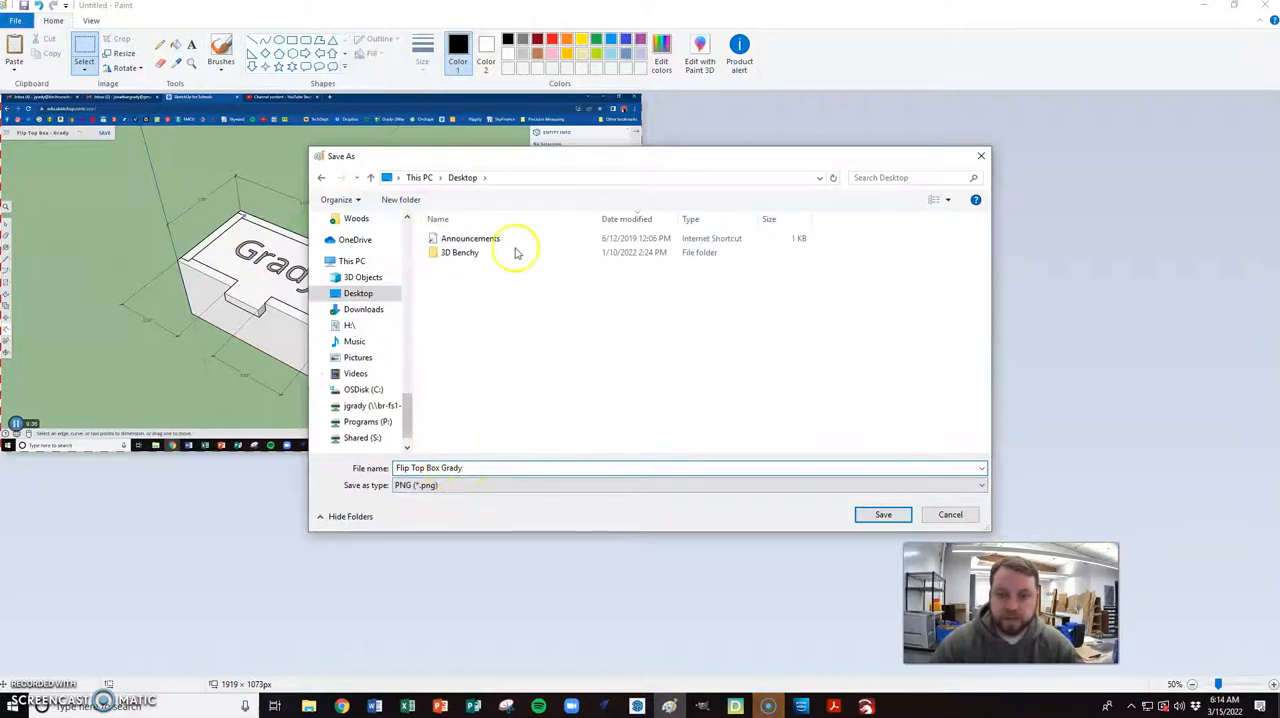
{"action": "left_click", "coordinate": [883, 515]}
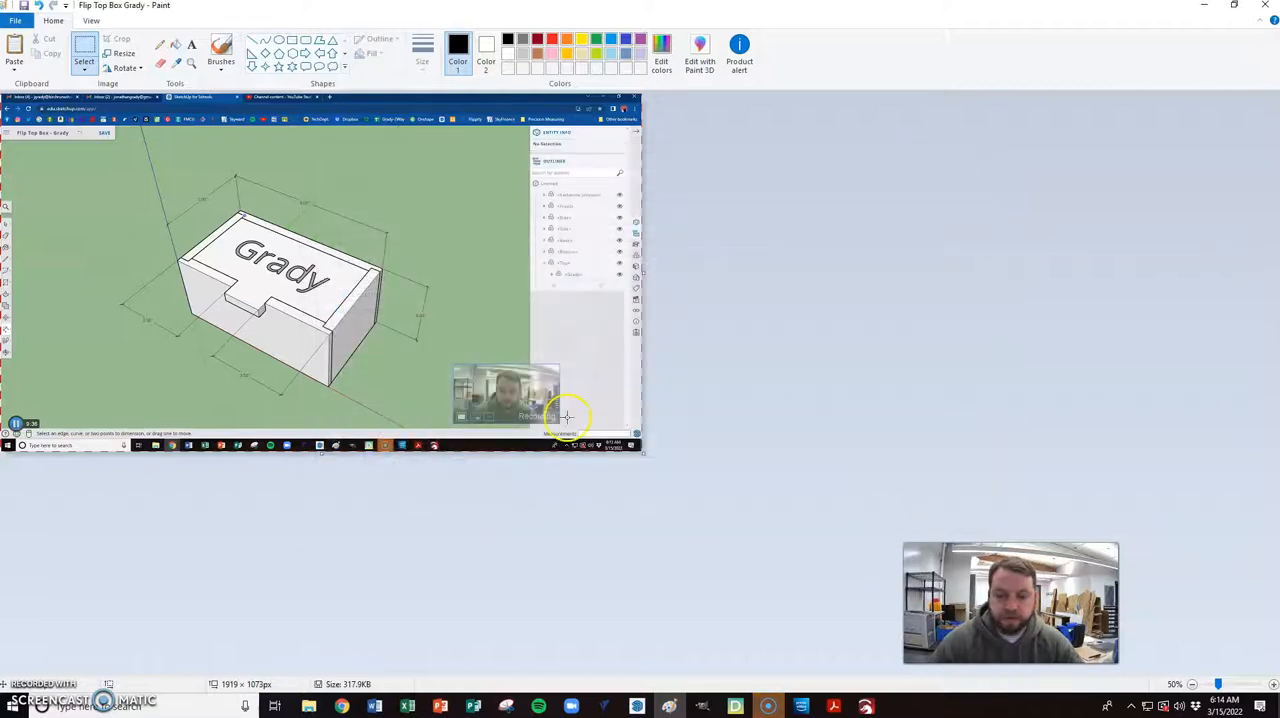
{"action": "left_click", "coordinate": [1268, 8]}
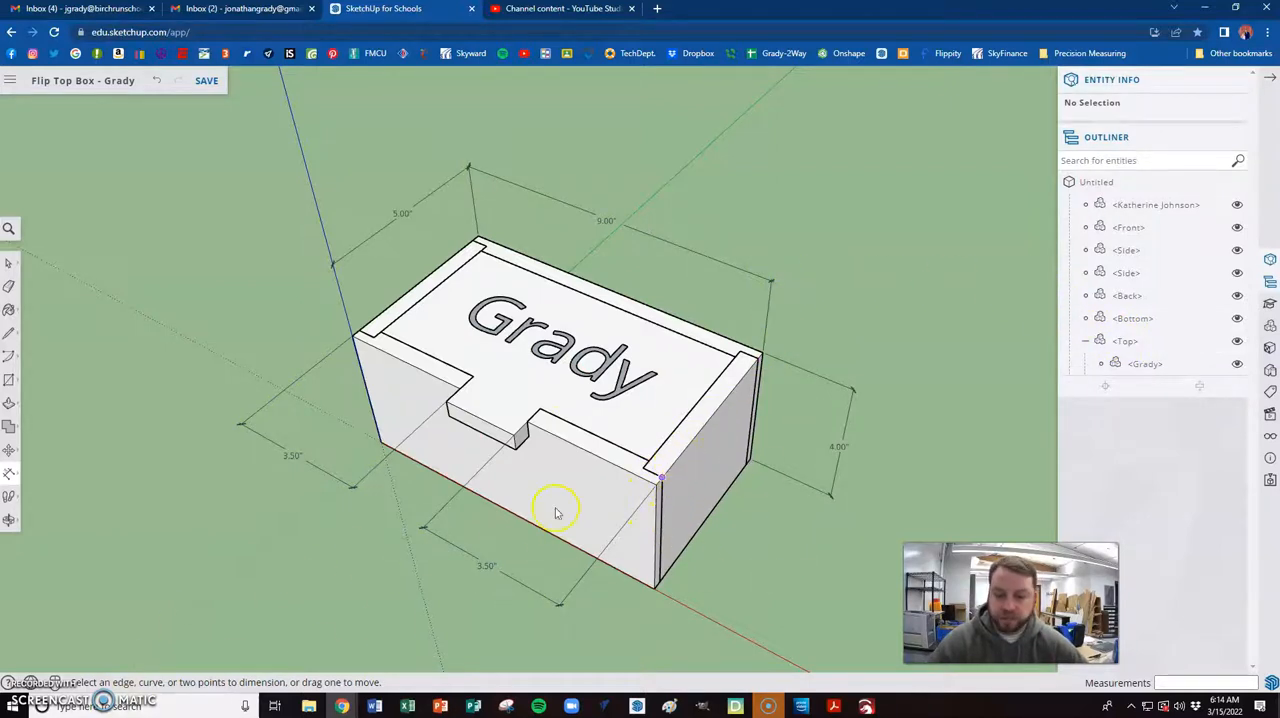
- Look up the PNG download option for the current view, and save the flip top box model
{"action": "left_click", "coordinate": [11, 83]}
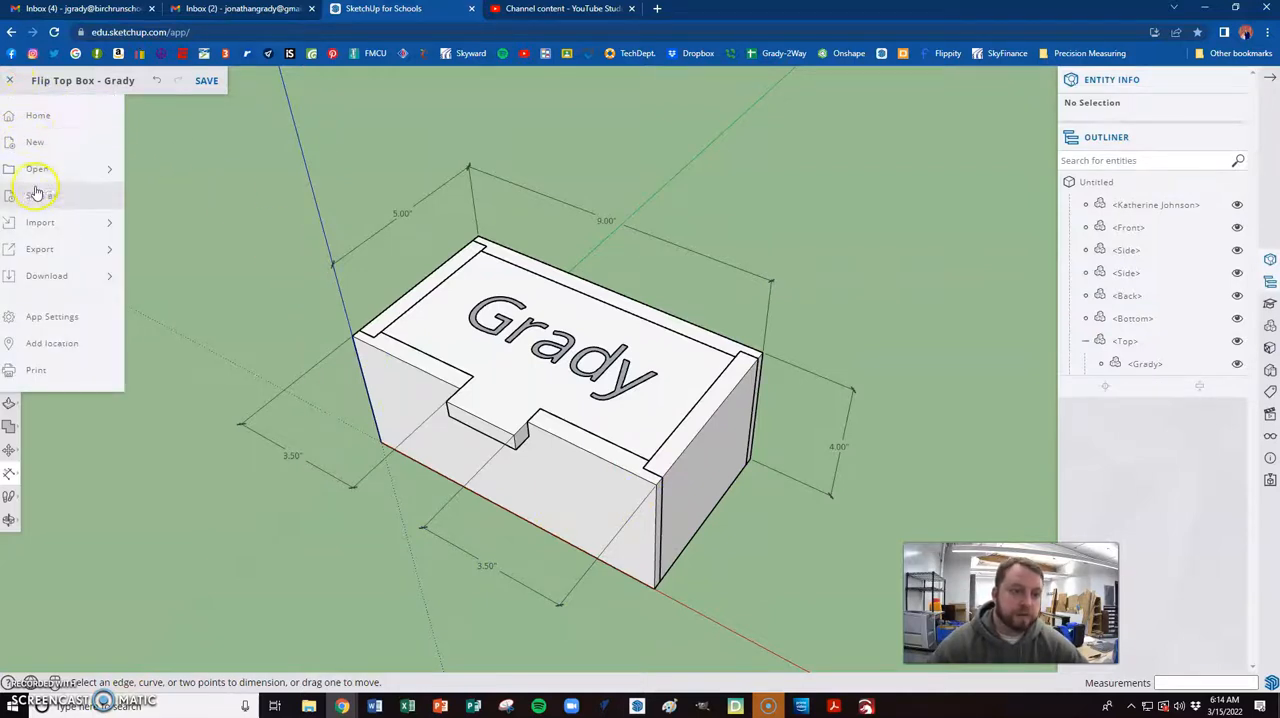
{"action": "mouse_move", "coordinate": [40, 279]}
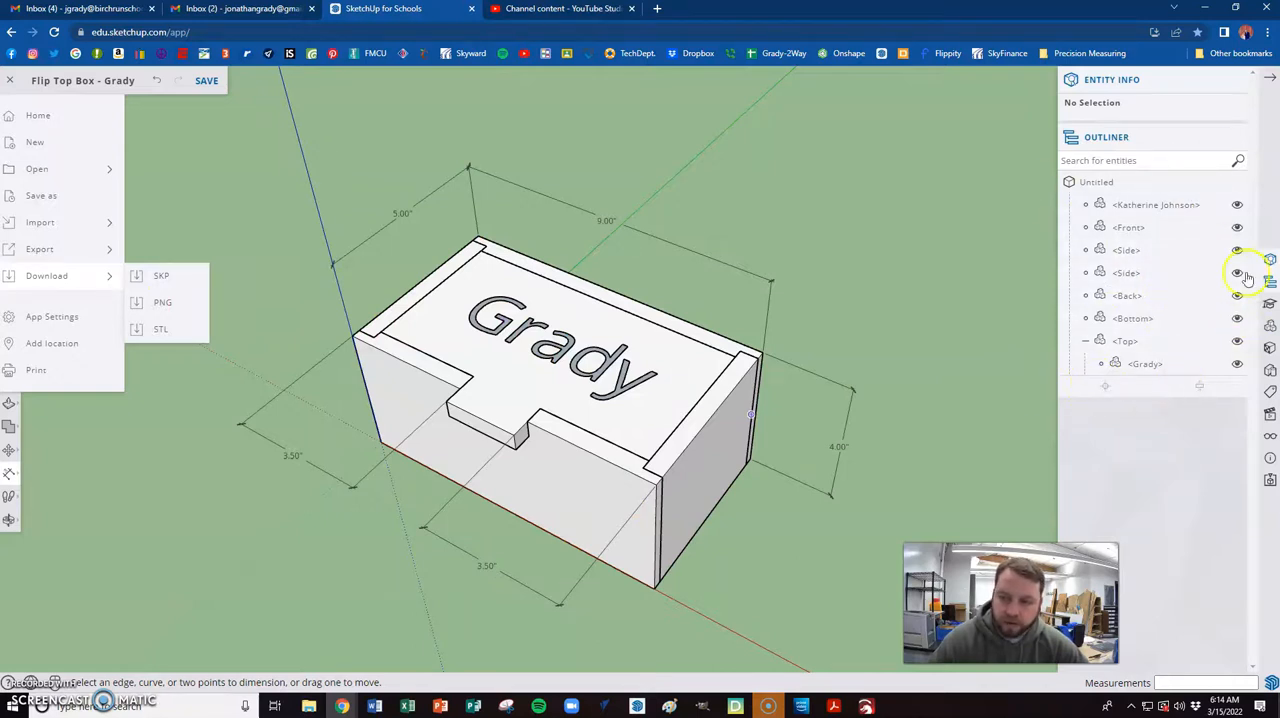
{"action": "left_click", "coordinate": [178, 306]}
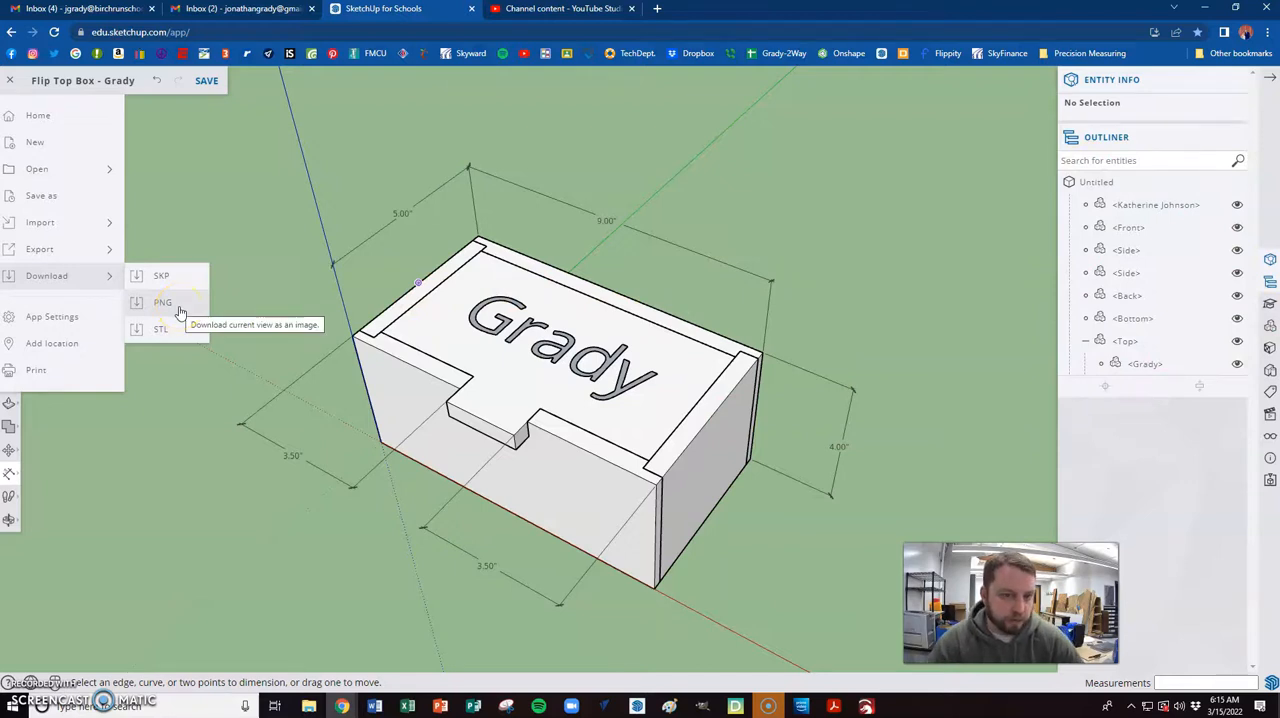
{"action": "left_click", "coordinate": [216, 150]}
{"action": "left_click", "coordinate": [209, 88]}
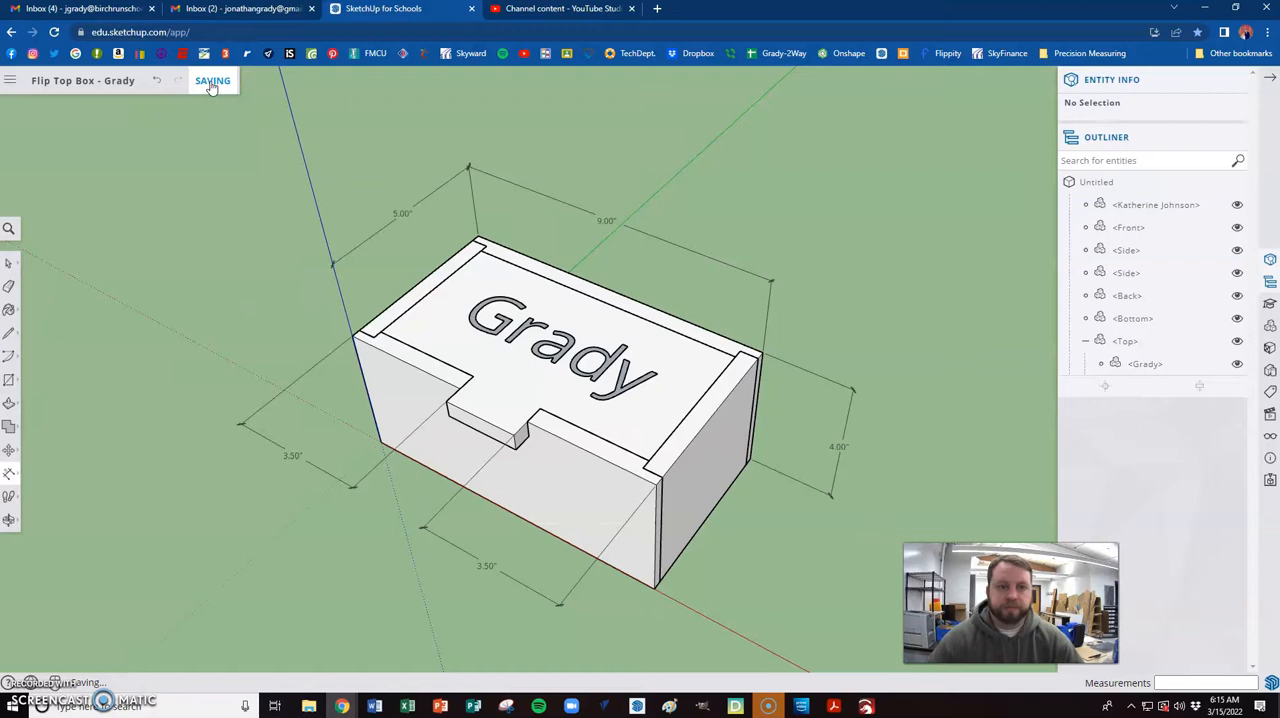